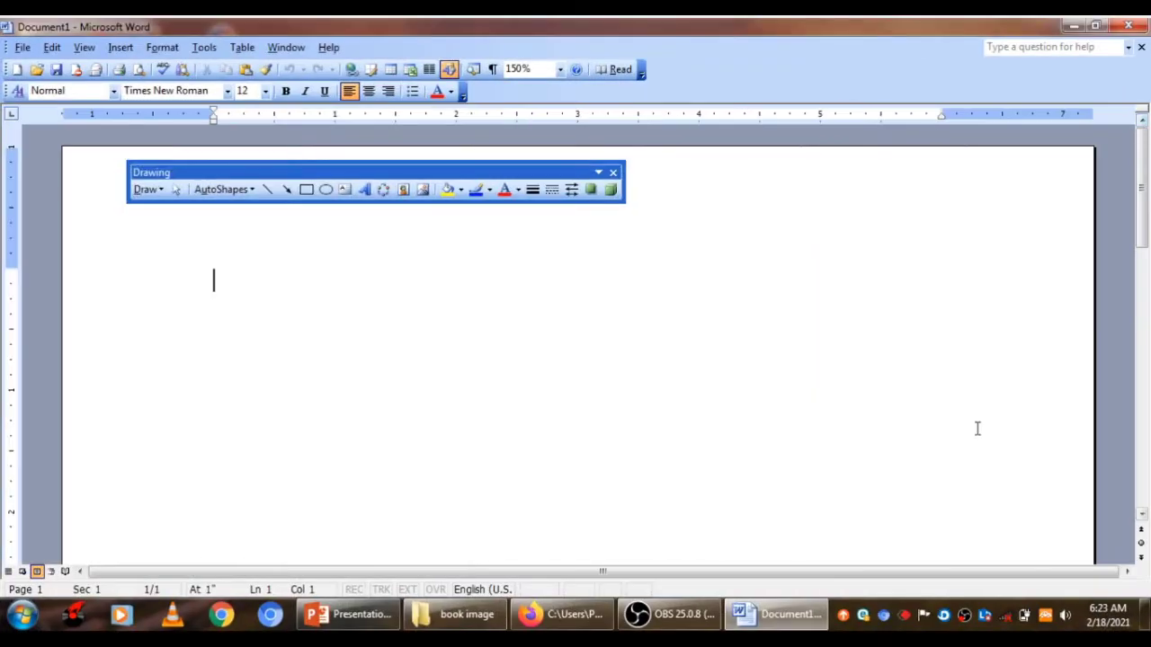
# Step: Draw a large rectangle on the drawing canvas, redrawing it after a first attempt
pyautogui.press('XF86MonBrightnessUp')
pyautogui.press('XF86MonBrightnessUp')
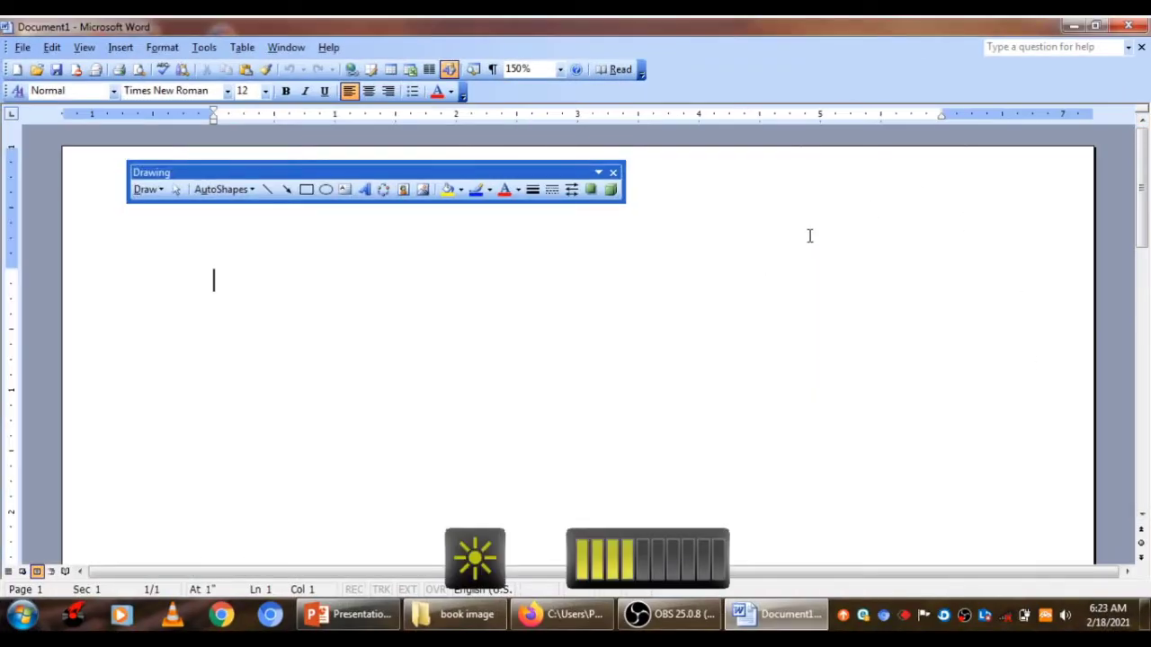
pyautogui.press('XF86MonBrightnessUp')
pyautogui.press('XF86MonBrightnessUp')
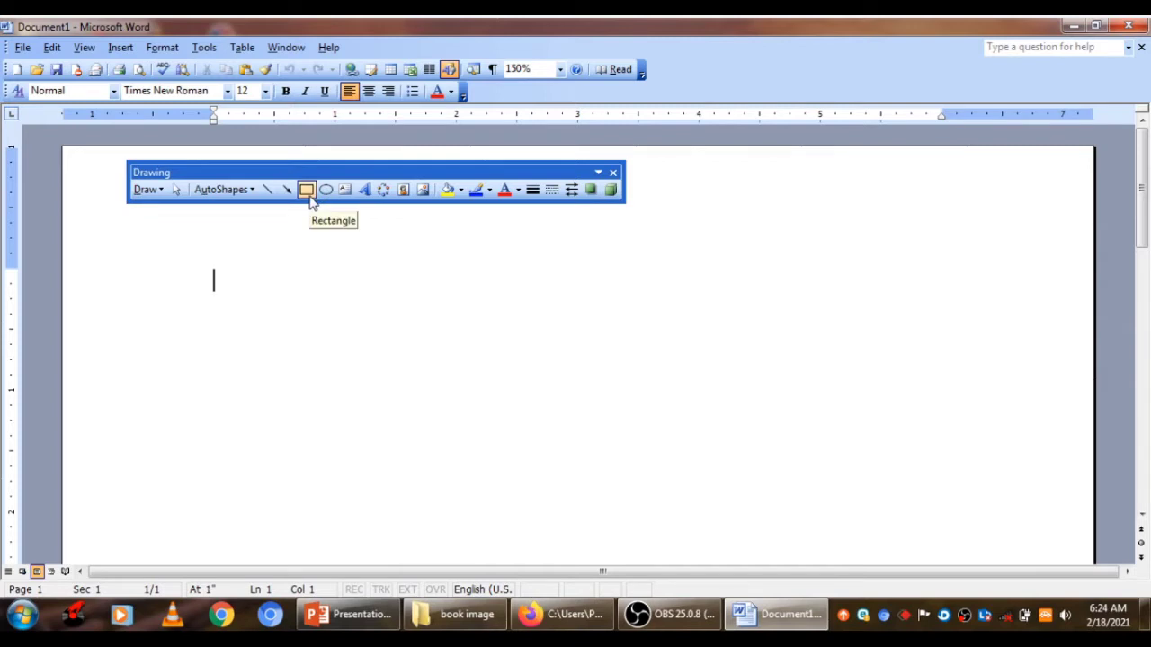
pyautogui.press('XF86MonBrightnessUp')
pyautogui.click(307, 191)
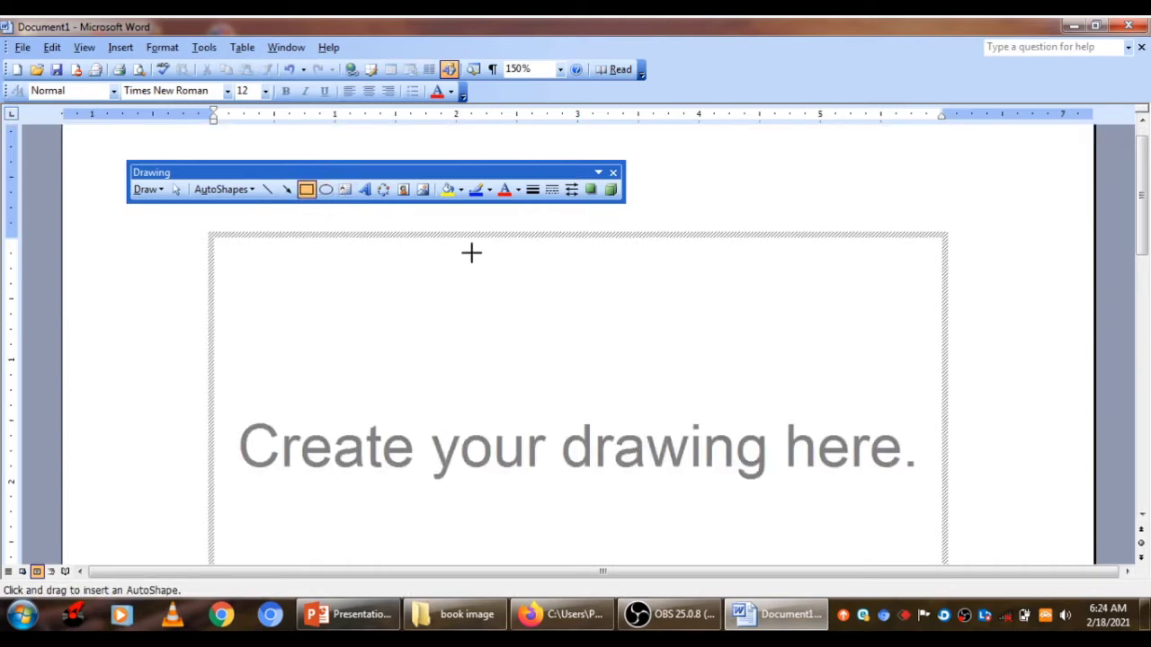
pyautogui.moveTo(387, 286); pyautogui.dragTo(654, 589)
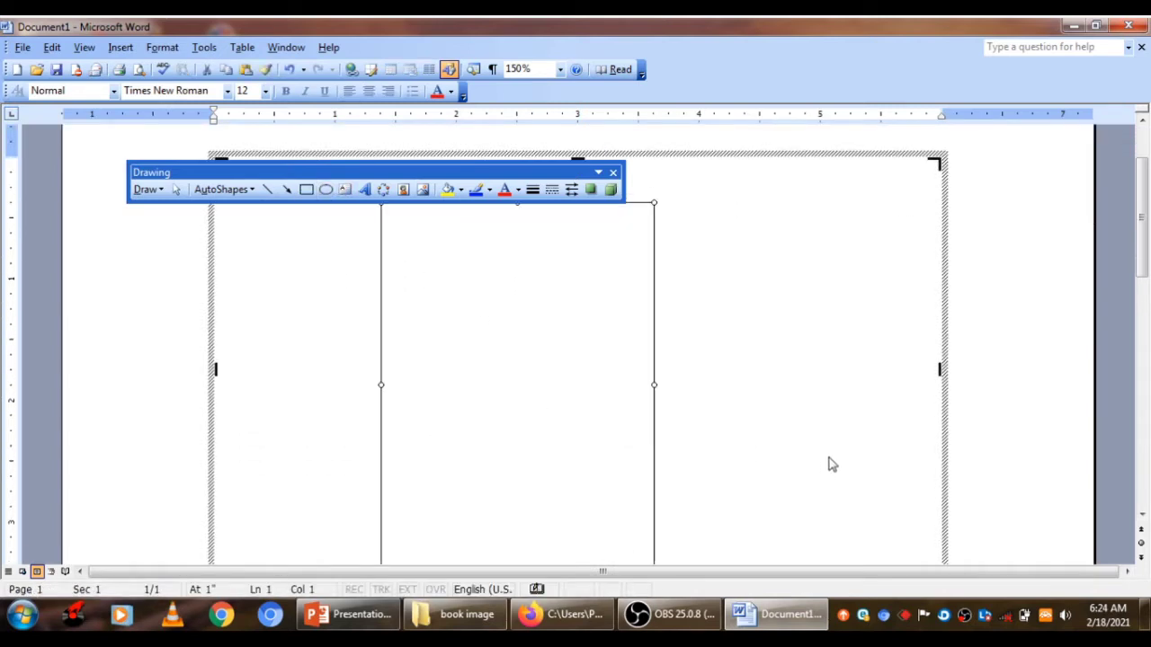
pyautogui.press('Delete')
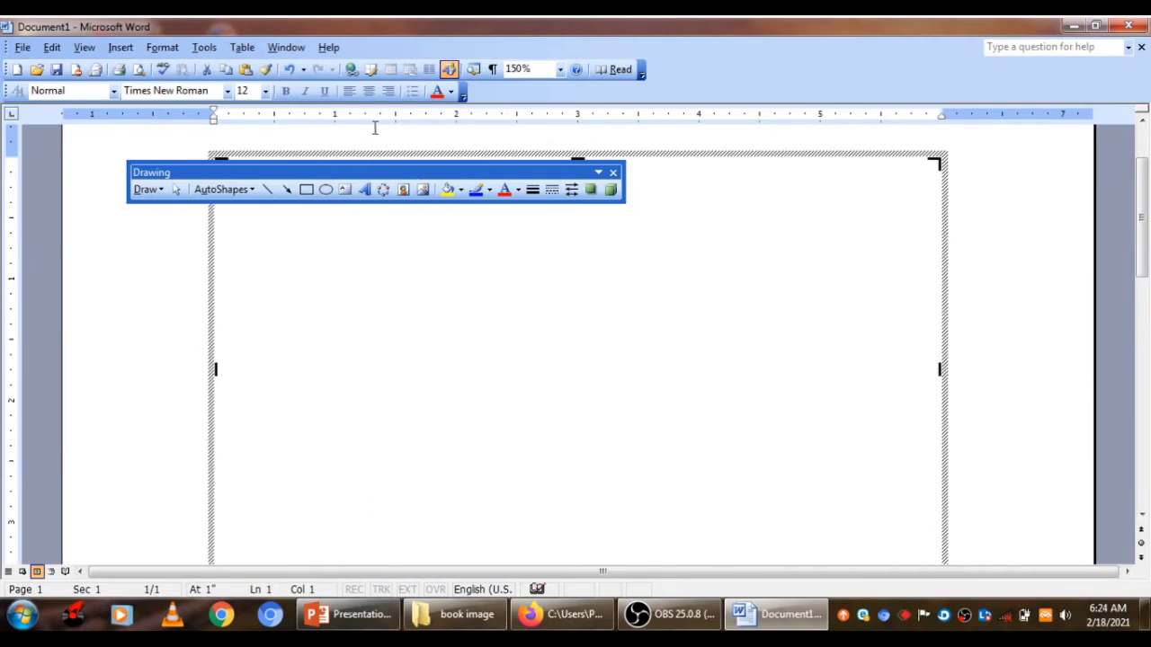
pyautogui.click(306, 189)
pyautogui.moveTo(334, 230); pyautogui.dragTo(457, 308)
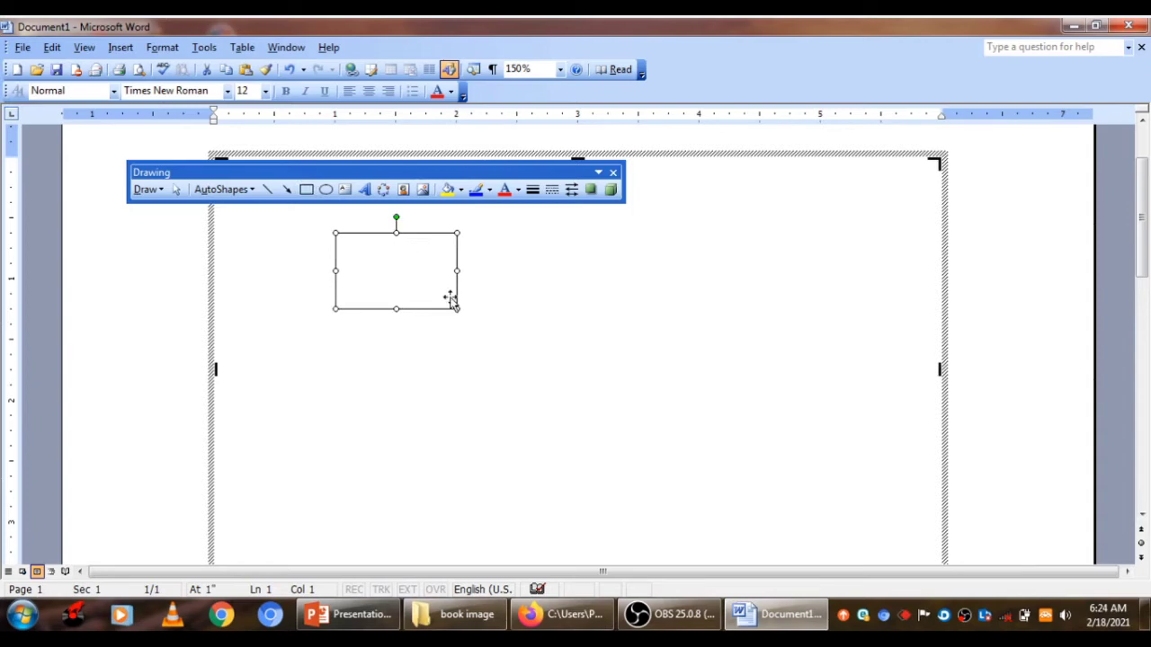
pyautogui.moveTo(455, 306)
pyautogui.mouseDown()
pyautogui.moveTo(668, 445)
pyautogui.moveTo(722, 530)
pyautogui.mouseUp()
# Step: Give the rectangle a 1½ pt outline and resize it into a square
pyautogui.click(668, 446)
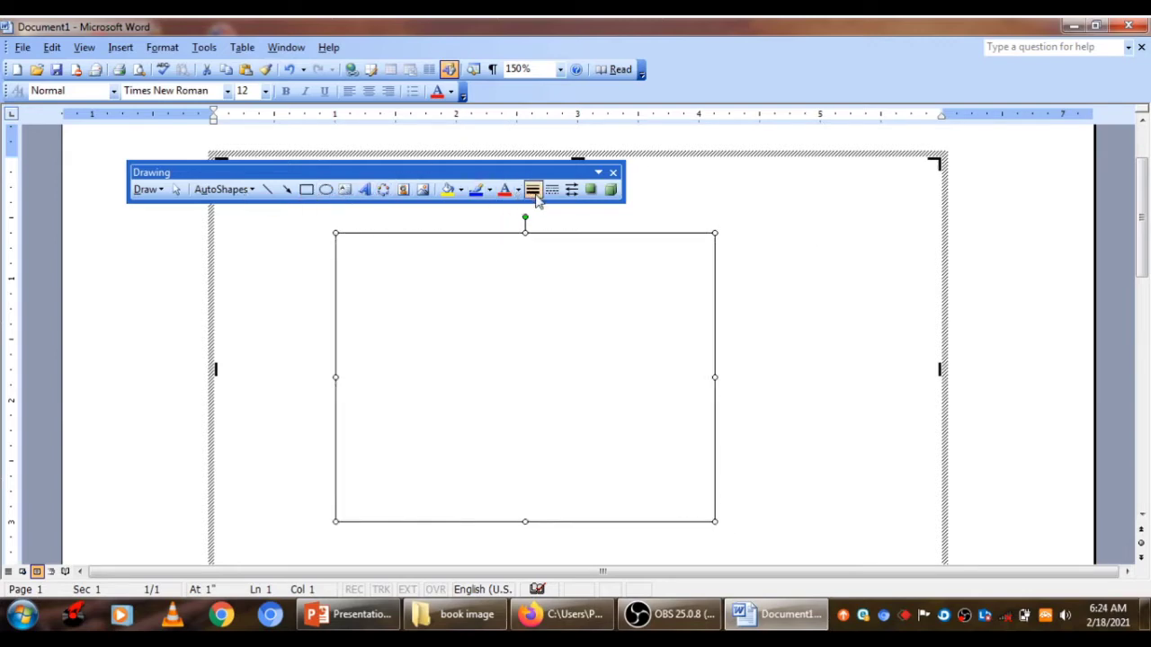
pyautogui.click(532, 189)
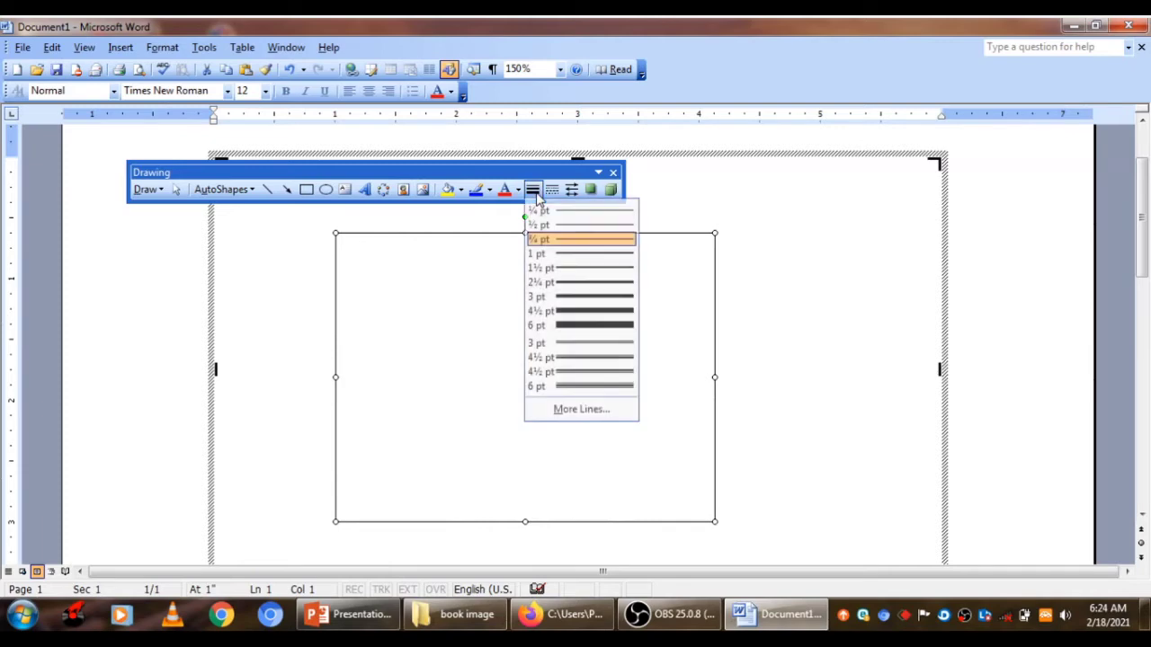
pyautogui.click(559, 267)
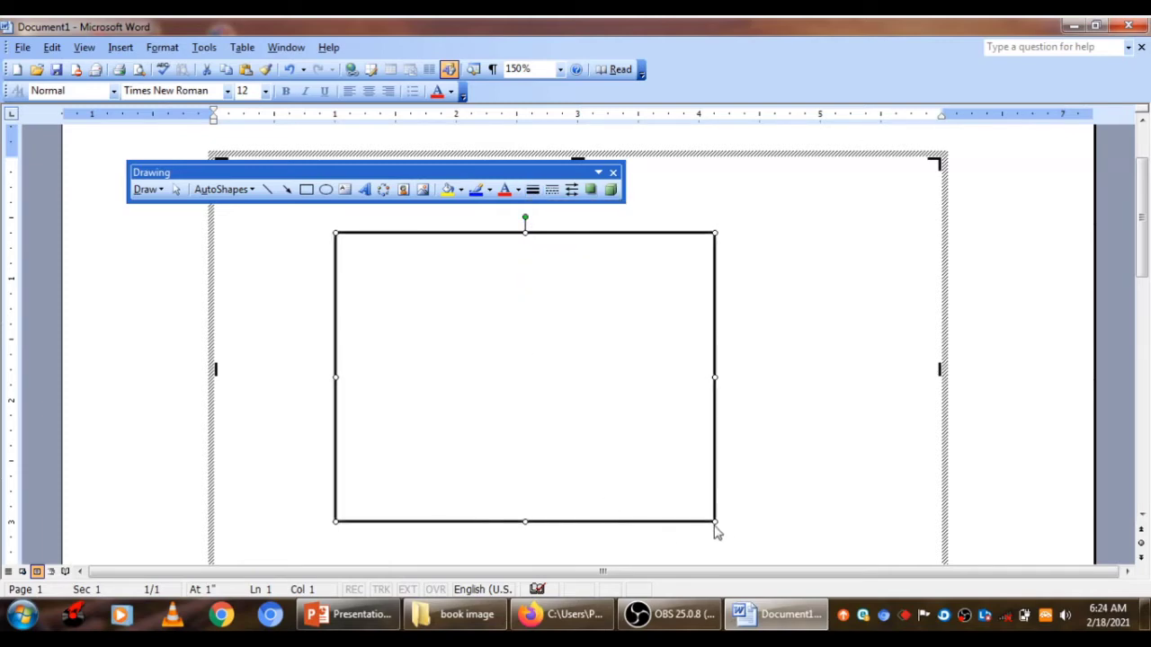
pyautogui.moveTo(716, 523); pyautogui.dragTo(688, 538)
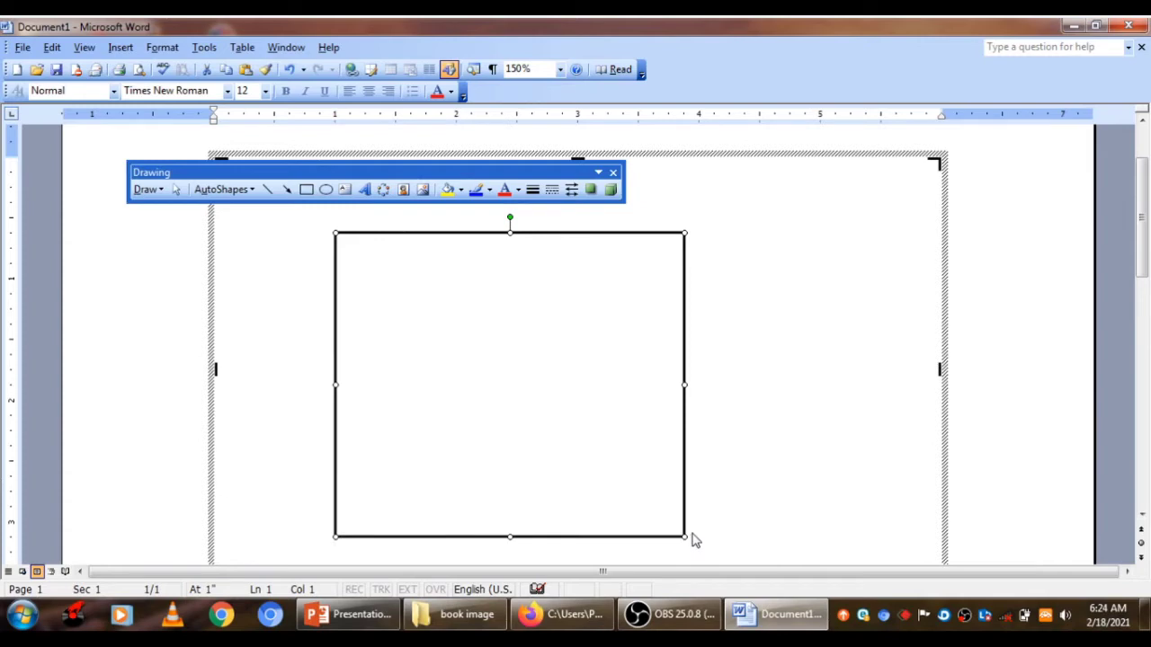
pyautogui.click(746, 415)
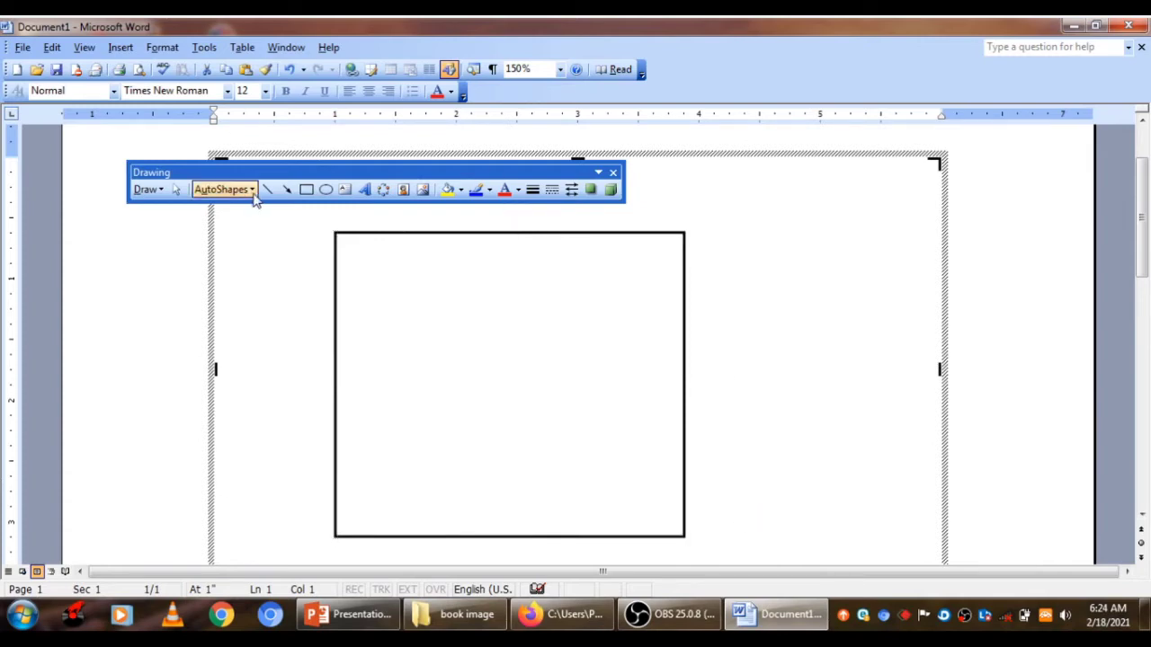
# Step: Draw a tall Flowchart: Delay D shape to the right of the square and enlarge it
pyautogui.click(225, 189)
pyautogui.moveTo(255, 295)
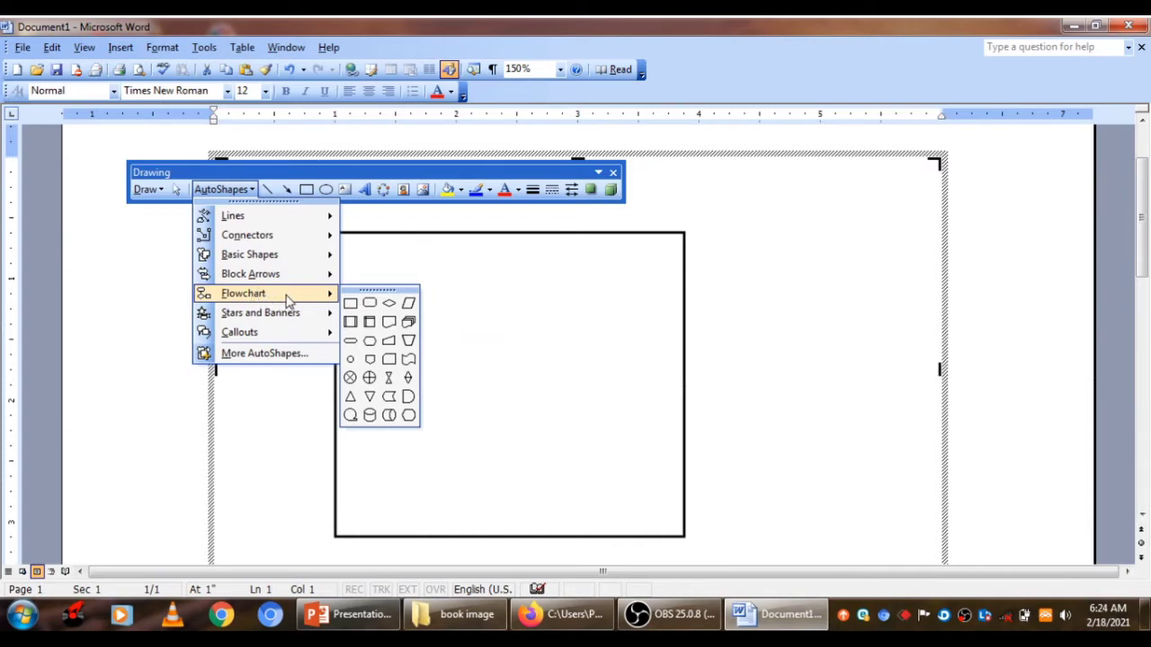
pyautogui.click(408, 397)
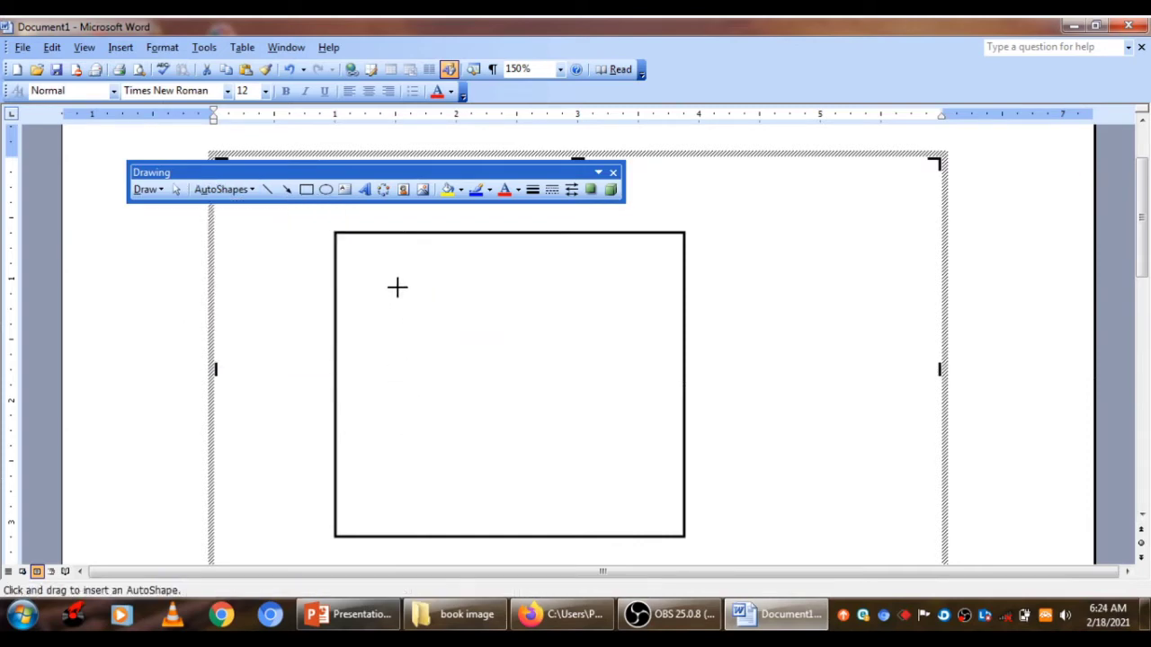
pyautogui.moveTo(761, 263); pyautogui.dragTo(805, 354)
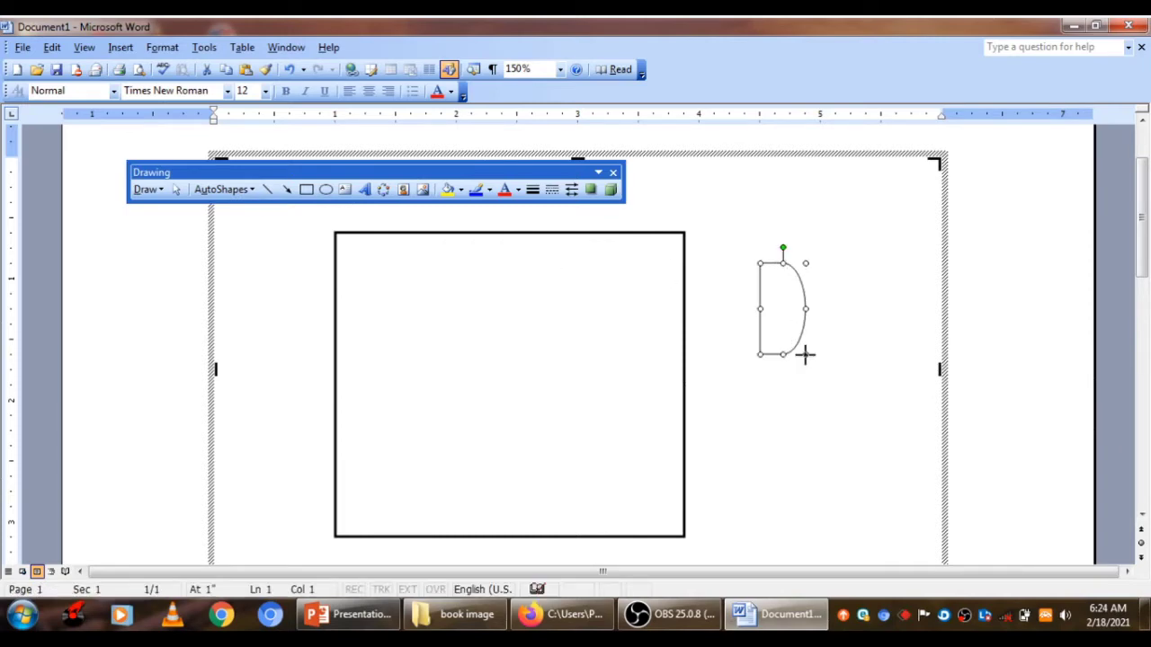
pyautogui.moveTo(805, 354); pyautogui.dragTo(847, 441)
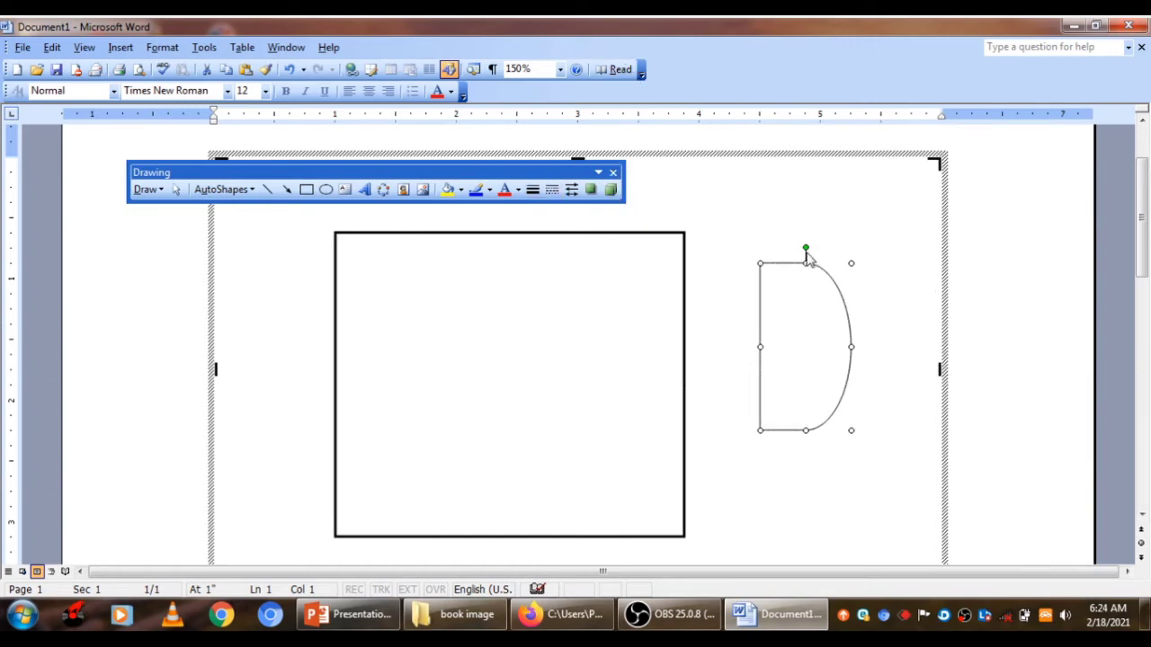
pyautogui.moveTo(809, 249); pyautogui.dragTo(810, 249)
# Step: Change the D shape's line colour to a Light upward diagonal patterned line
pyautogui.doubleClick(807, 317)
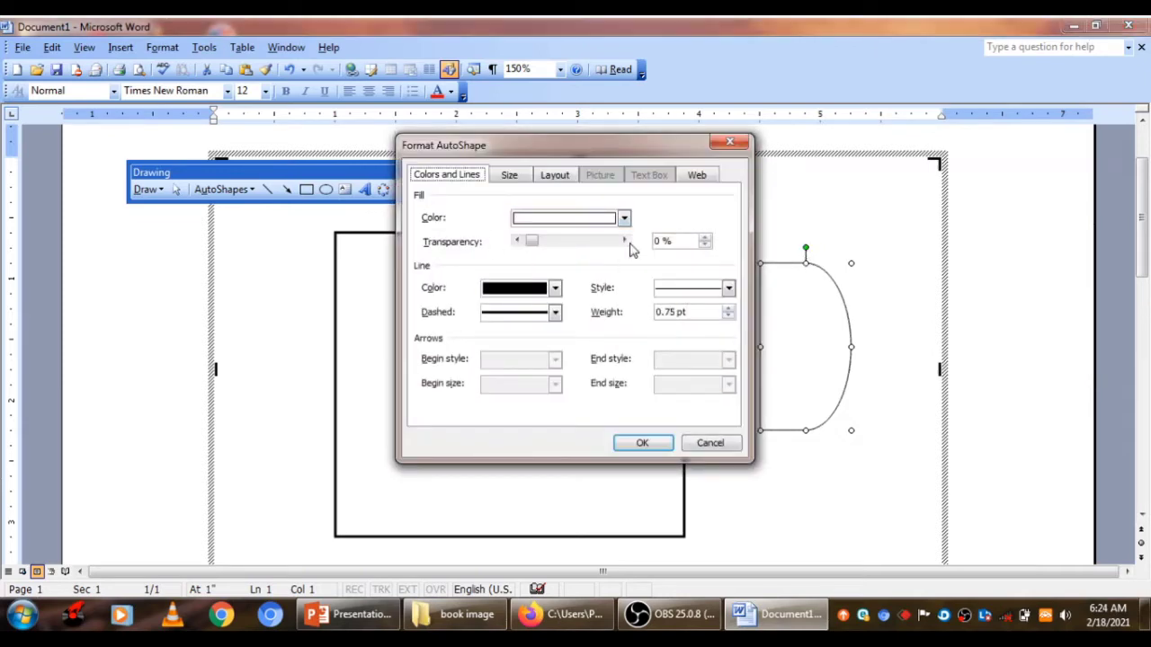
pyautogui.click(554, 315)
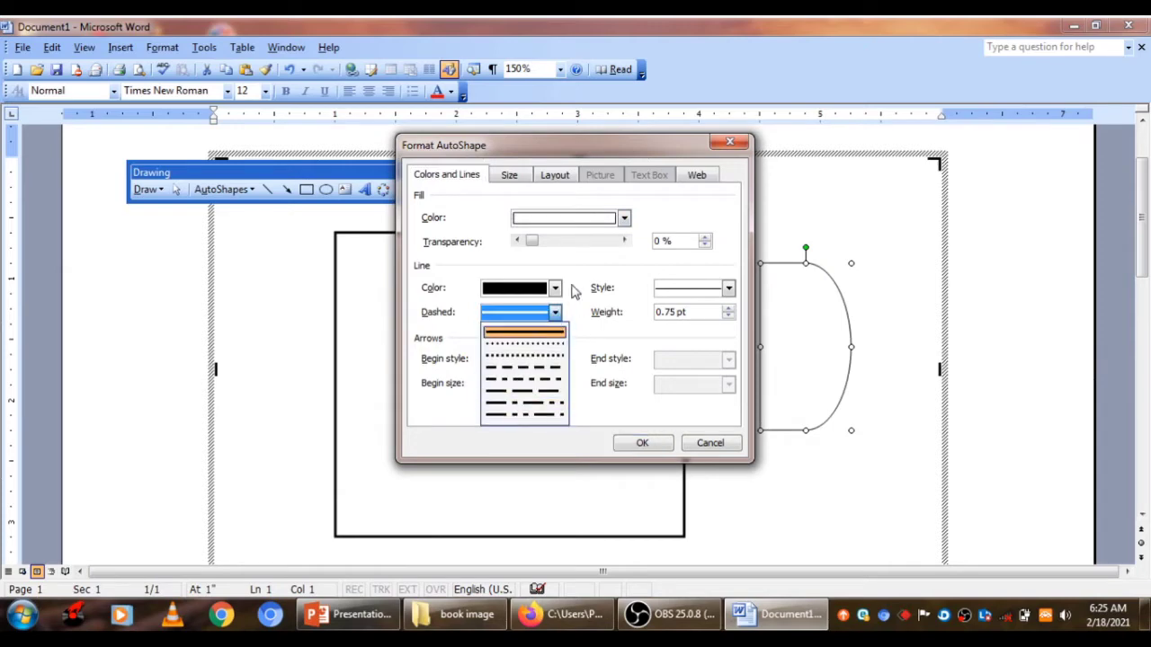
pyautogui.click(555, 289)
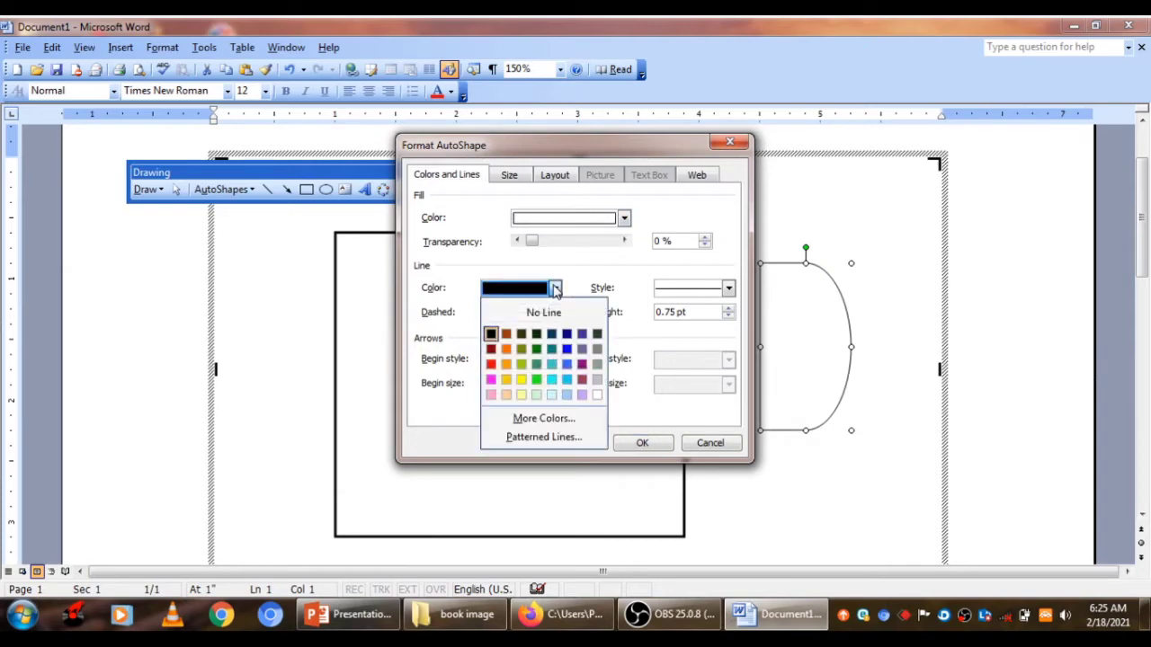
pyautogui.click(527, 444)
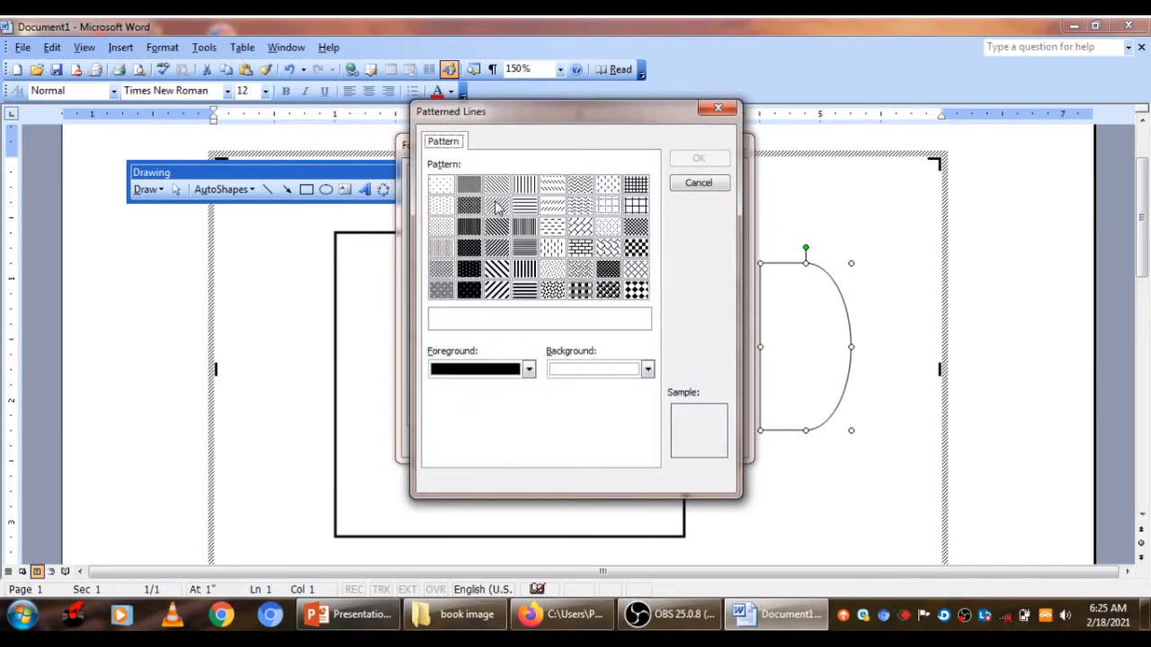
pyautogui.click(497, 206)
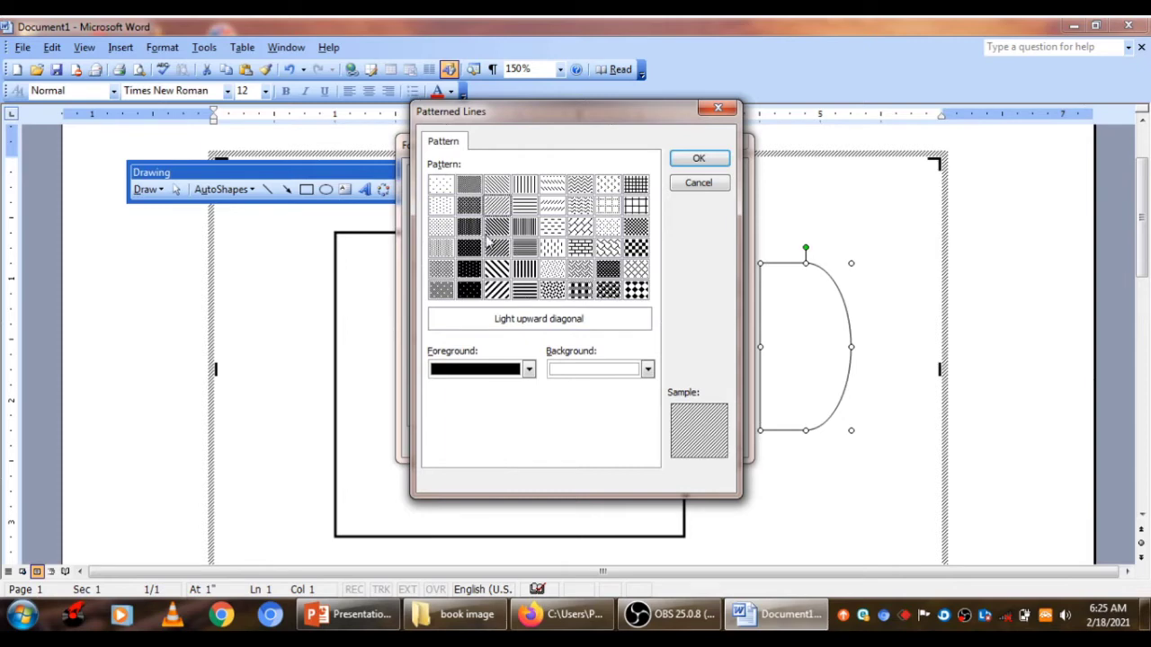
pyautogui.click(696, 160)
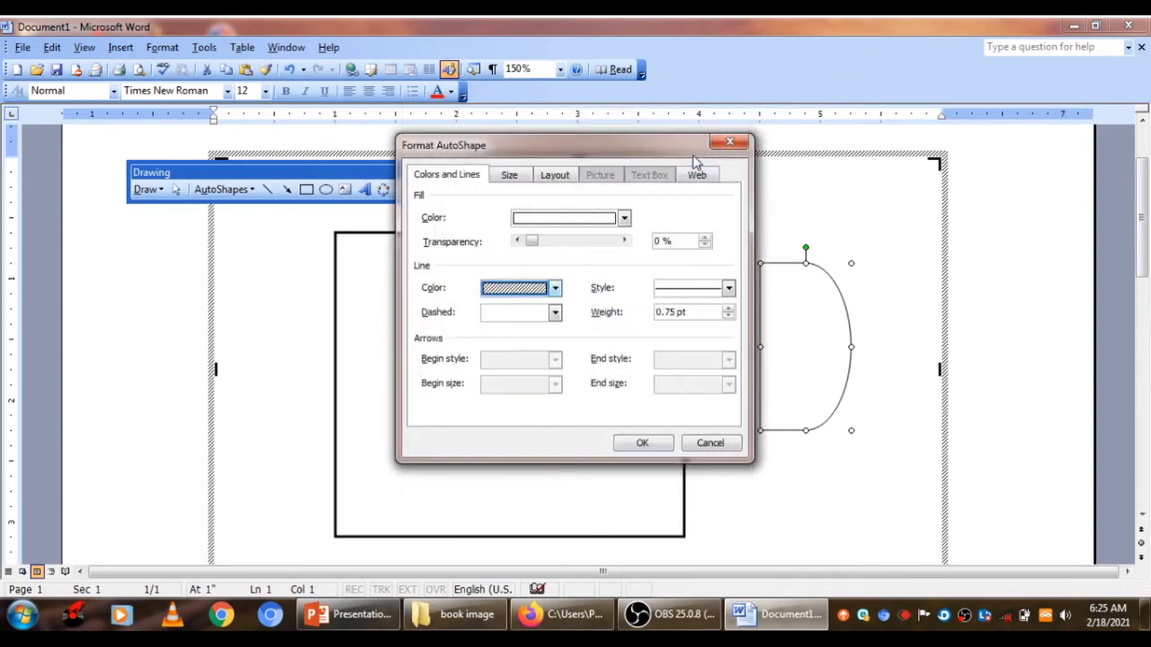
# Step: Apply the hatched pattern and set the D shape's outline weight to 6 pt
pyautogui.click(638, 444)
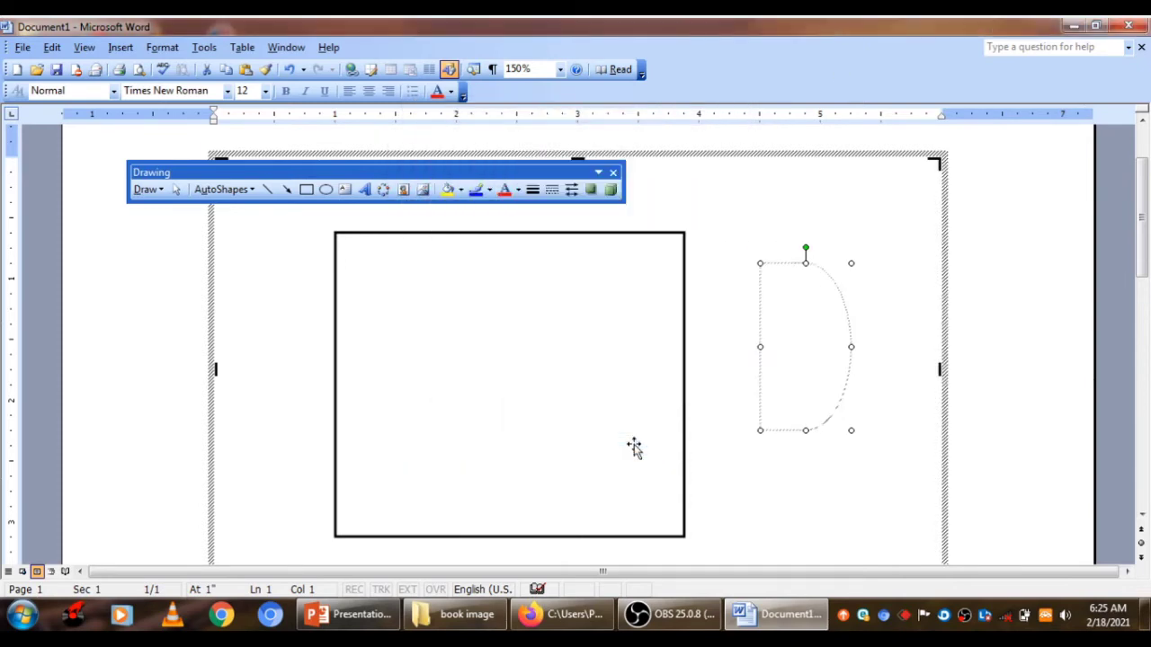
pyautogui.click(533, 190)
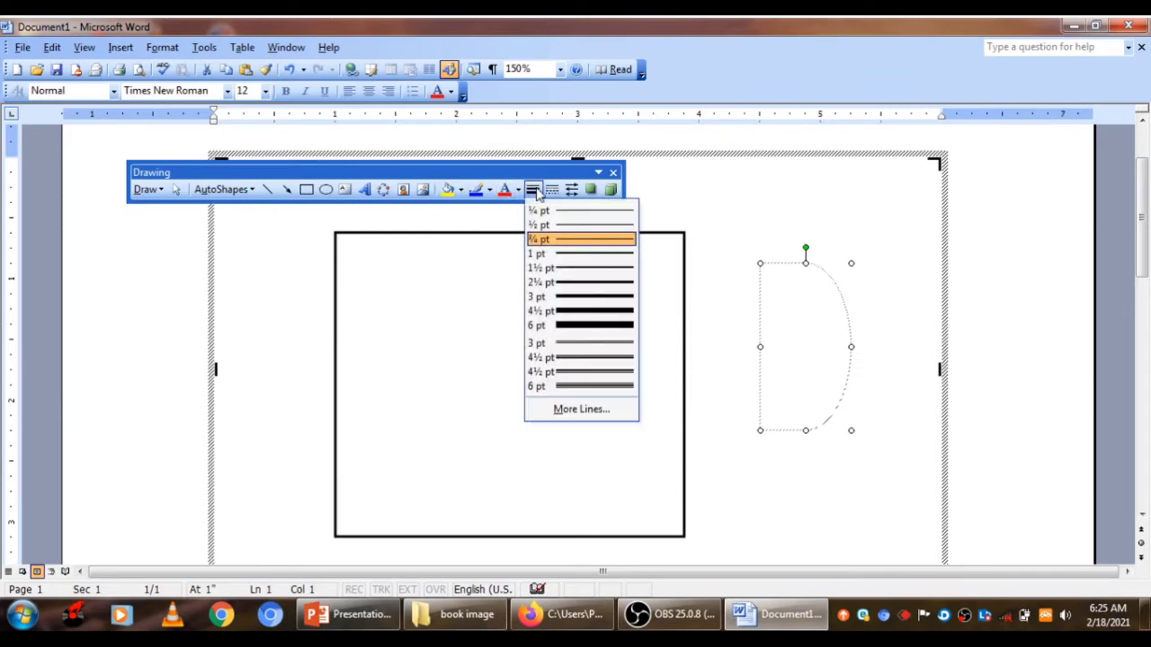
pyautogui.click(547, 312)
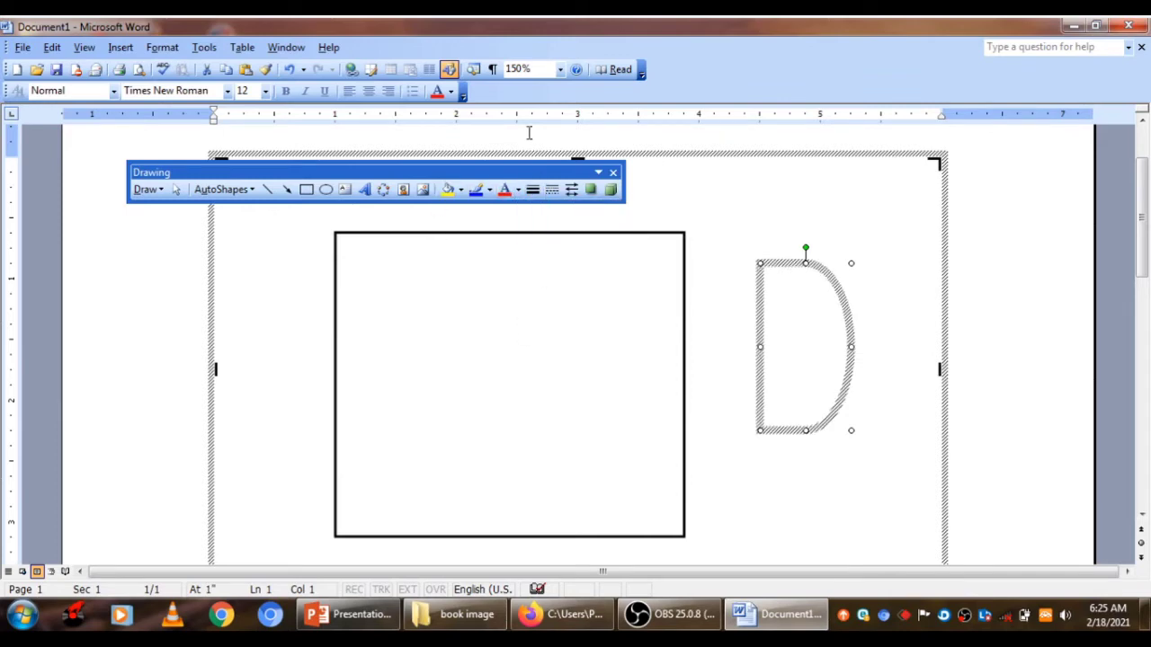
pyautogui.click(533, 190)
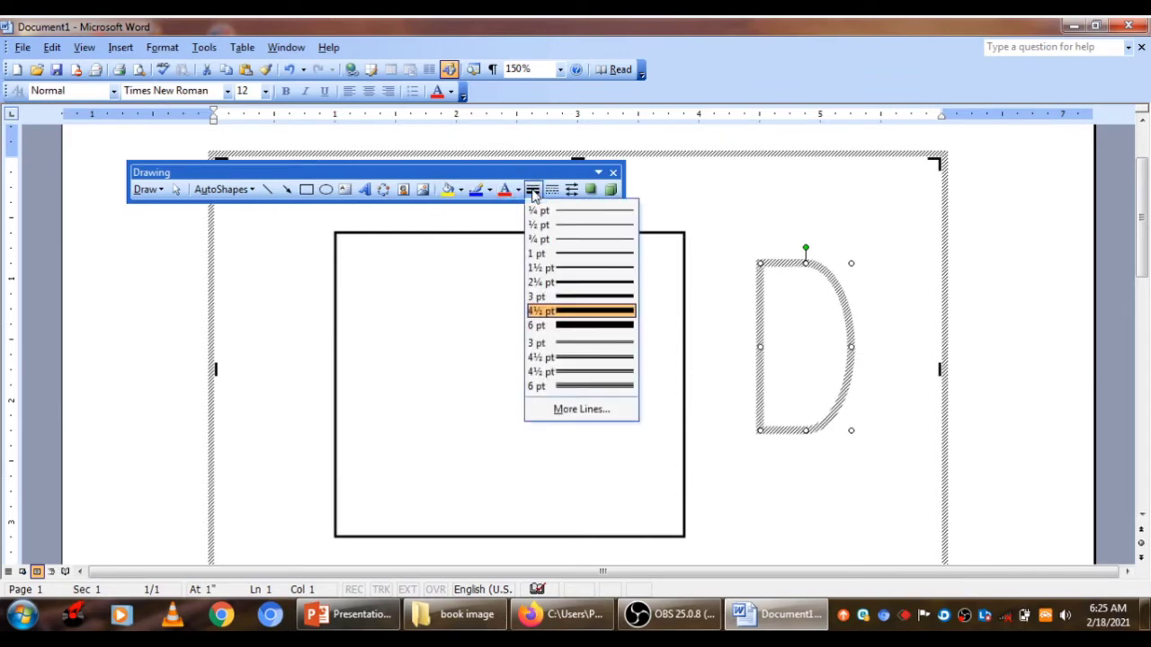
pyautogui.click(554, 325)
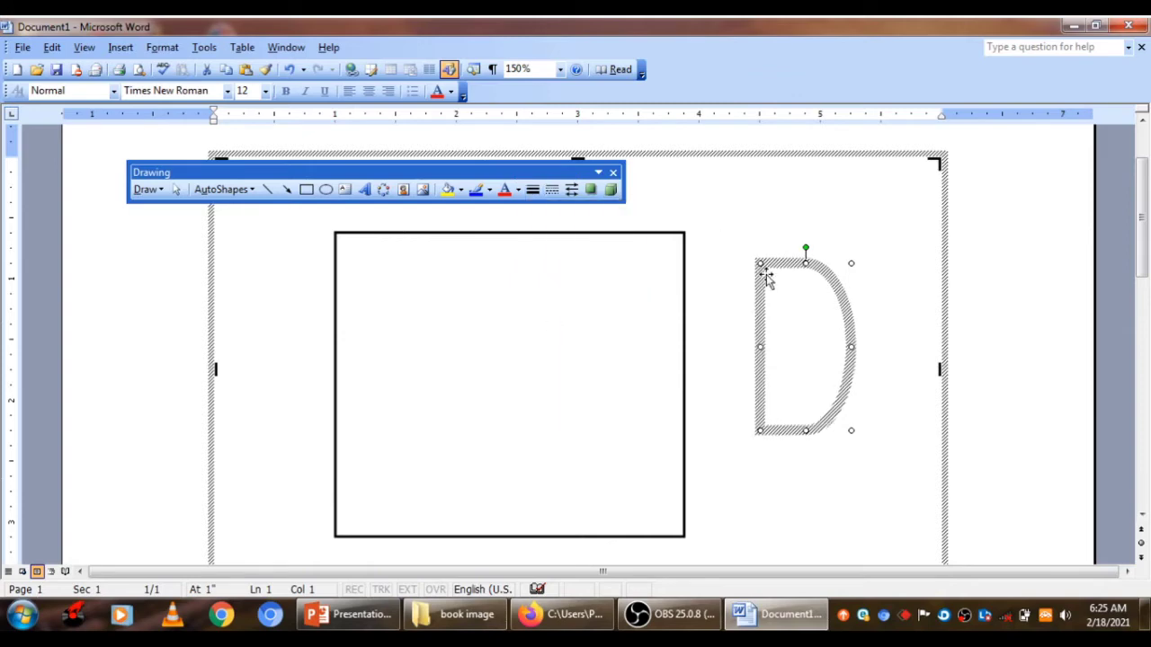
# Step: Move the D shape inside the square, just right of centre
pyautogui.moveTo(775, 264)
pyautogui.mouseDown()
pyautogui.moveTo(669, 263)
pyautogui.moveTo(612, 301)
pyautogui.mouseUp()
pyautogui.press('Left')
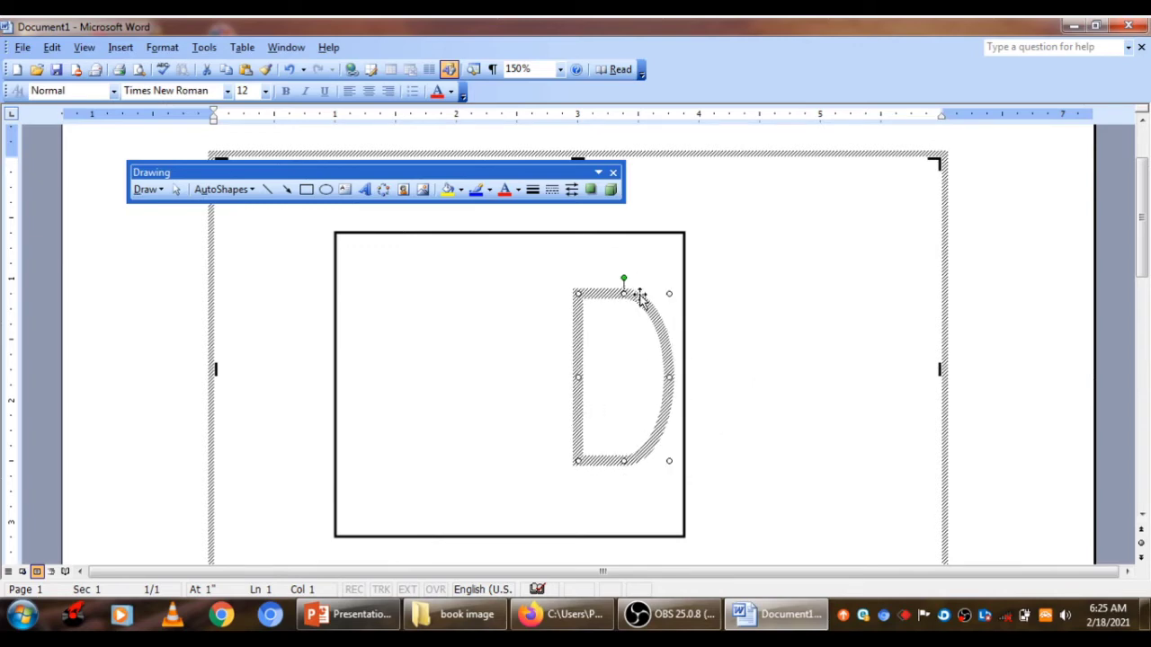
pyautogui.press('Left')
pyautogui.press('Left')
pyautogui.press('Left')
pyautogui.press('Right')
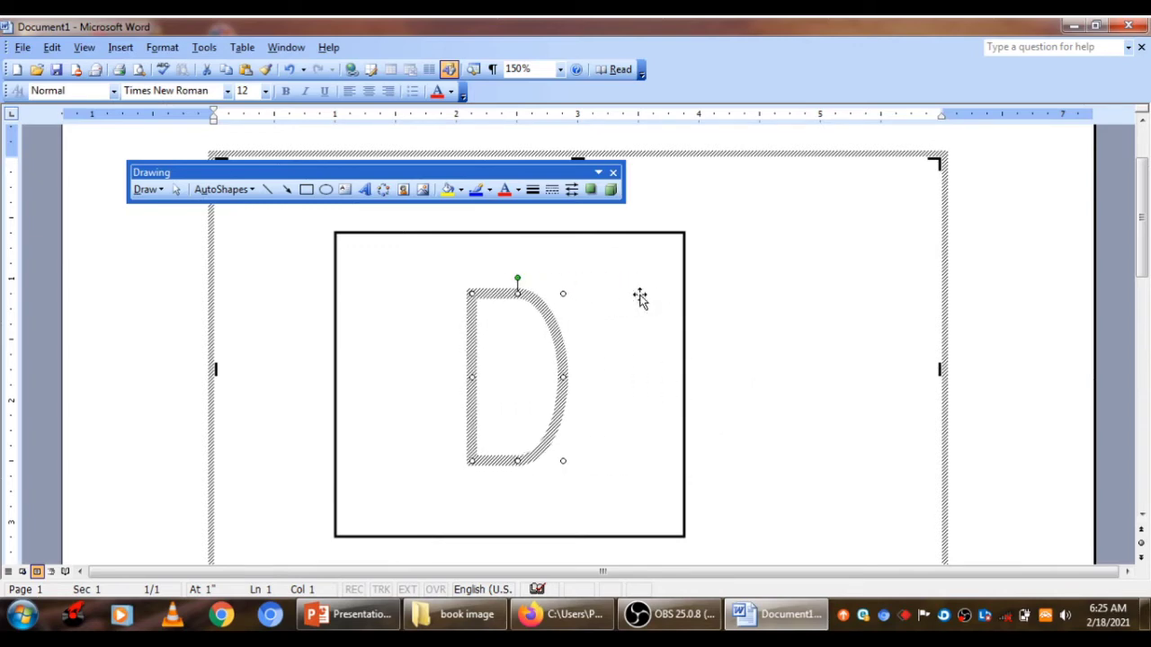
pyautogui.press('Right')
pyautogui.press('Right')
pyautogui.press('Right')
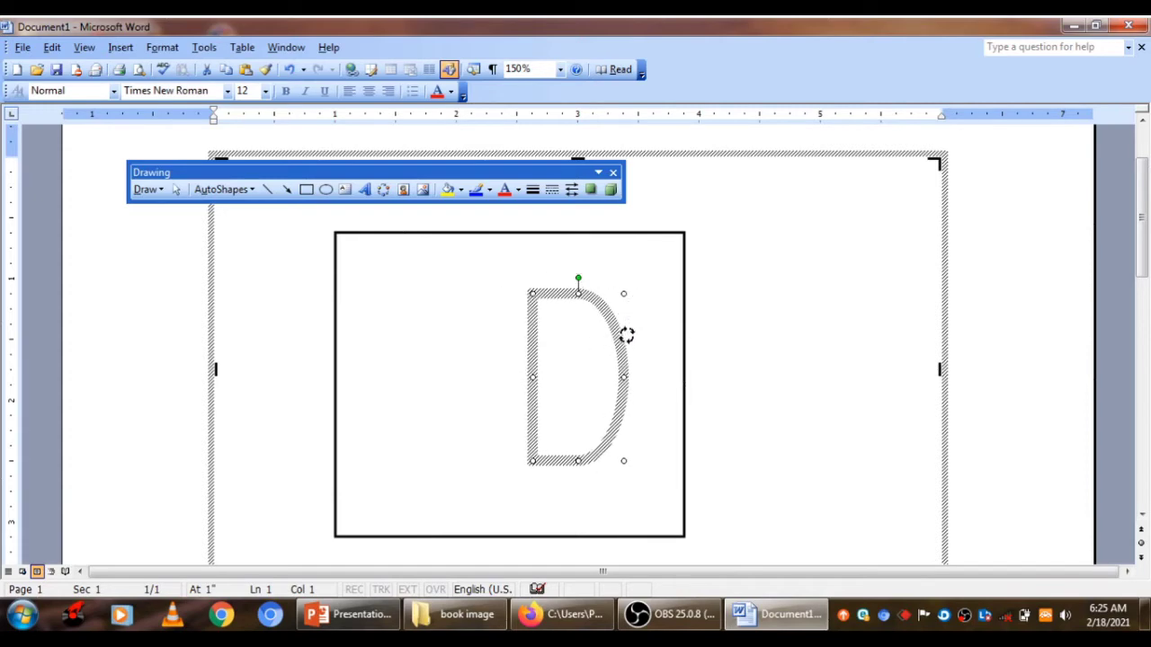
pyautogui.moveTo(578, 276); pyautogui.dragTo(629, 360)
# Step: Turn the Delay shape upright, move it to the square's top, and flatten it
pyautogui.doubleClick(629, 372)
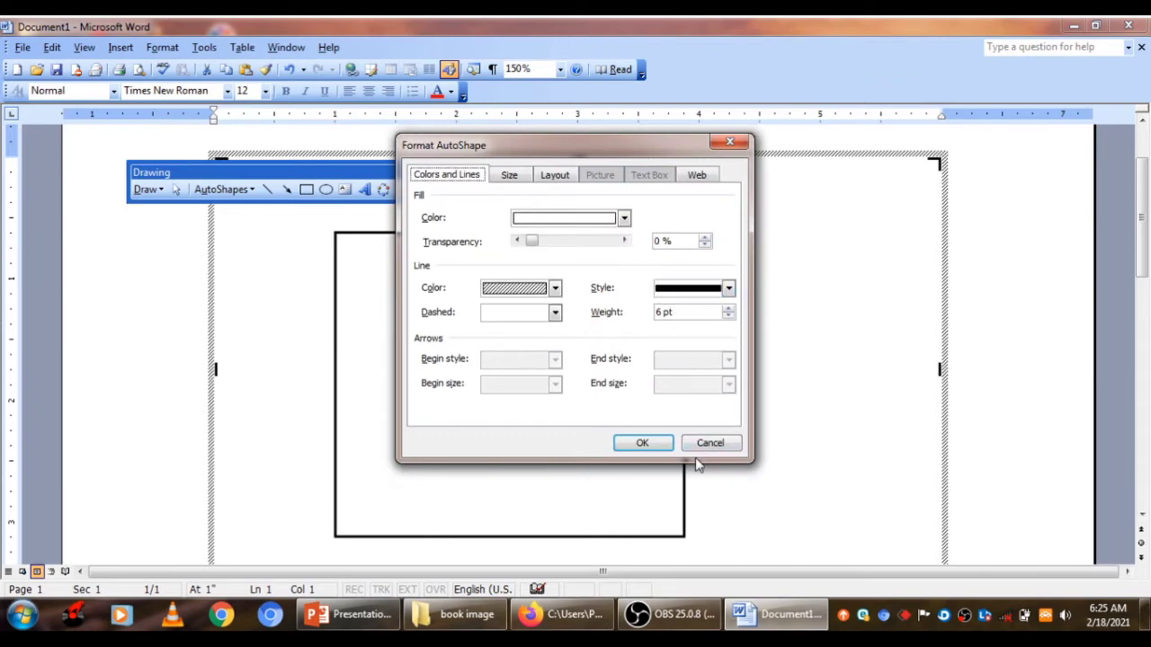
pyautogui.click(698, 448)
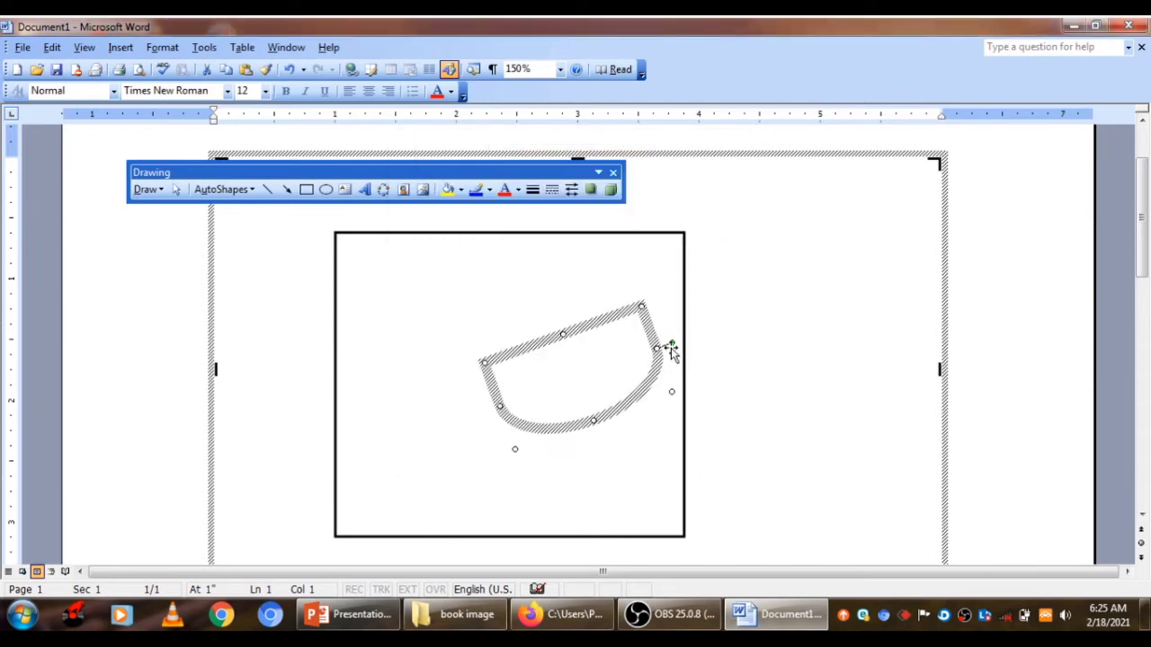
pyautogui.moveTo(671, 343); pyautogui.dragTo(680, 374)
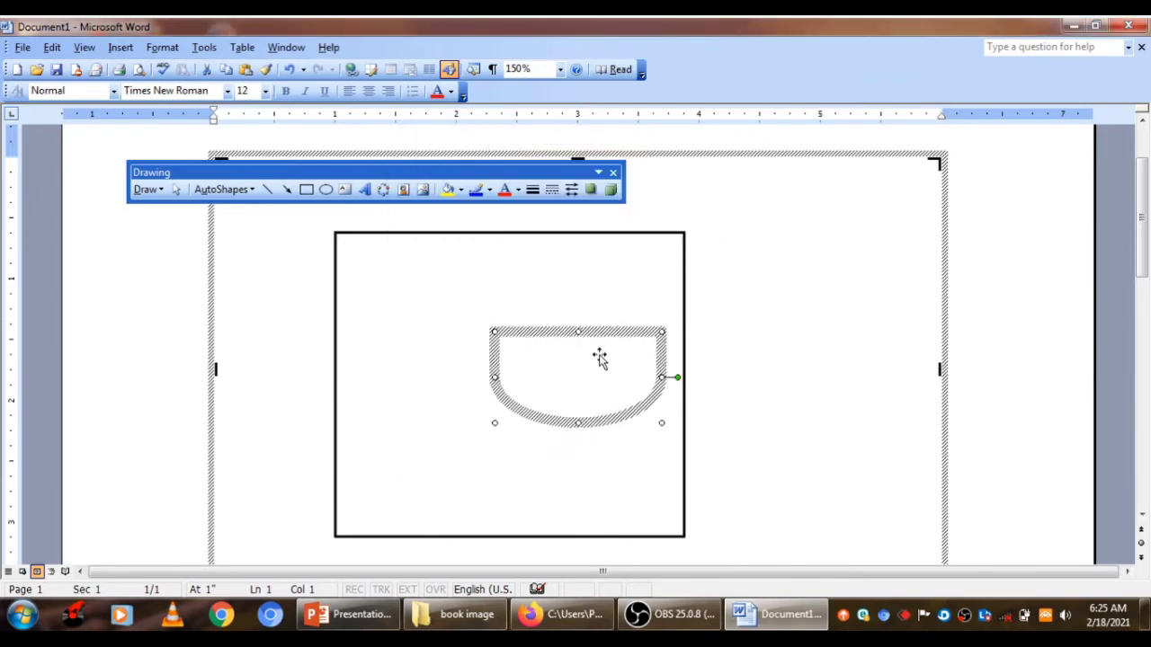
pyautogui.moveTo(599, 354); pyautogui.dragTo(516, 284)
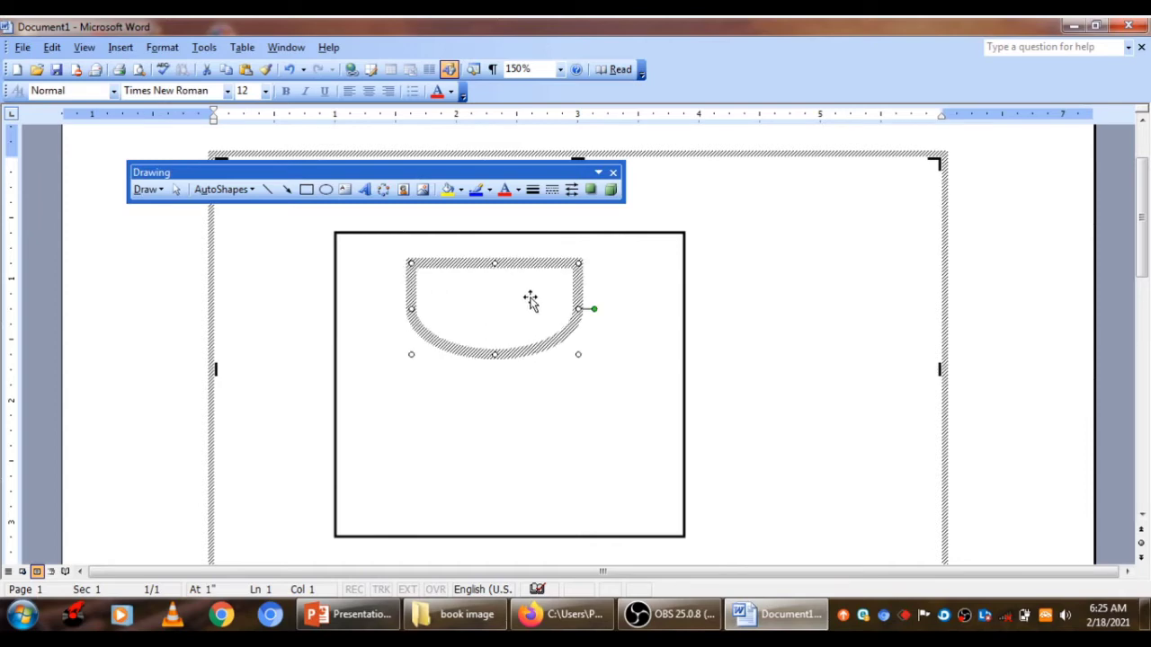
pyautogui.moveTo(578, 354)
pyautogui.mouseDown()
pyautogui.moveTo(597, 341)
pyautogui.moveTo(595, 326)
pyautogui.mouseUp()
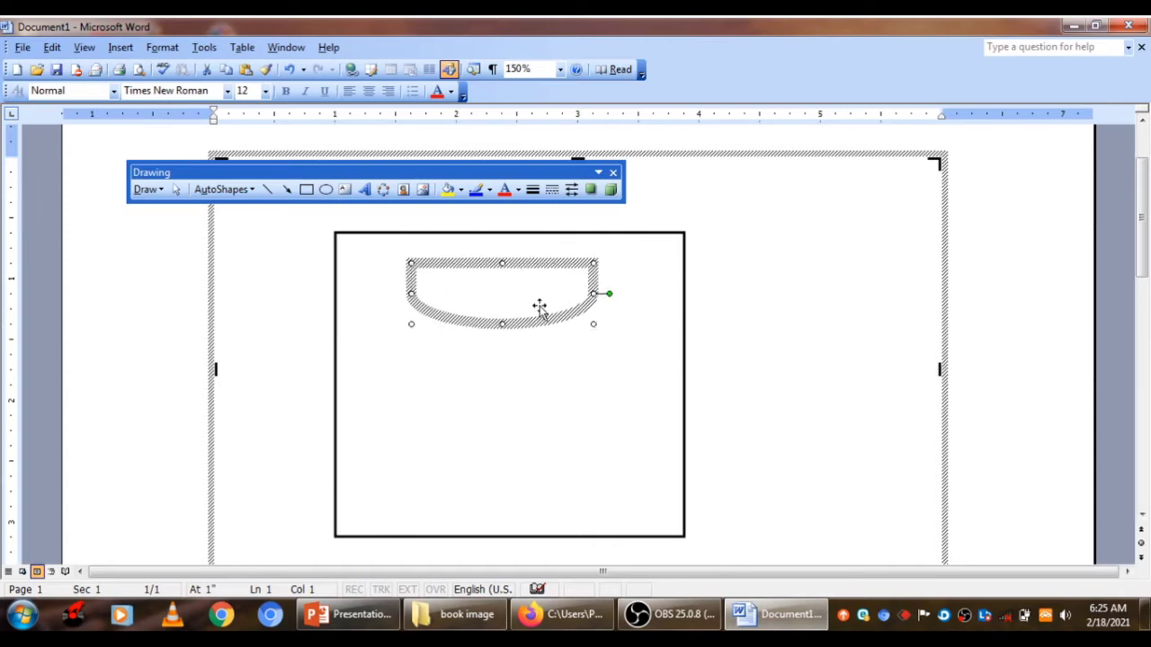
# Step: Duplicate the top panel and stand the copy vertically below it
pyautogui.hotkey('ctrl', 'd')
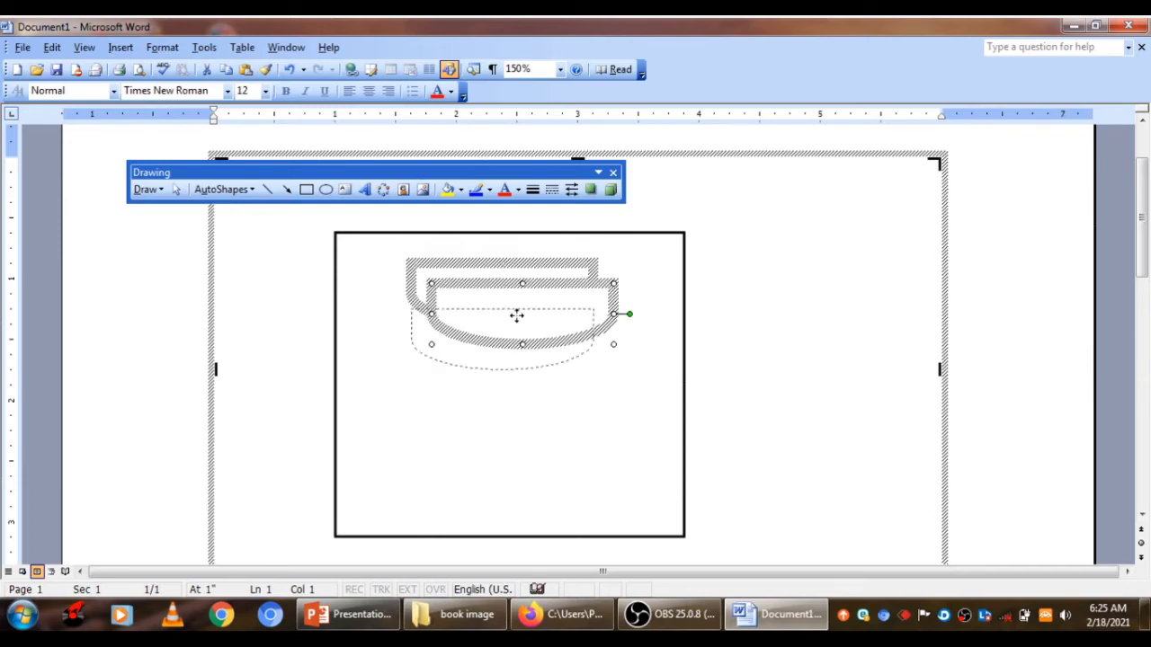
pyautogui.moveTo(539, 308); pyautogui.dragTo(494, 386)
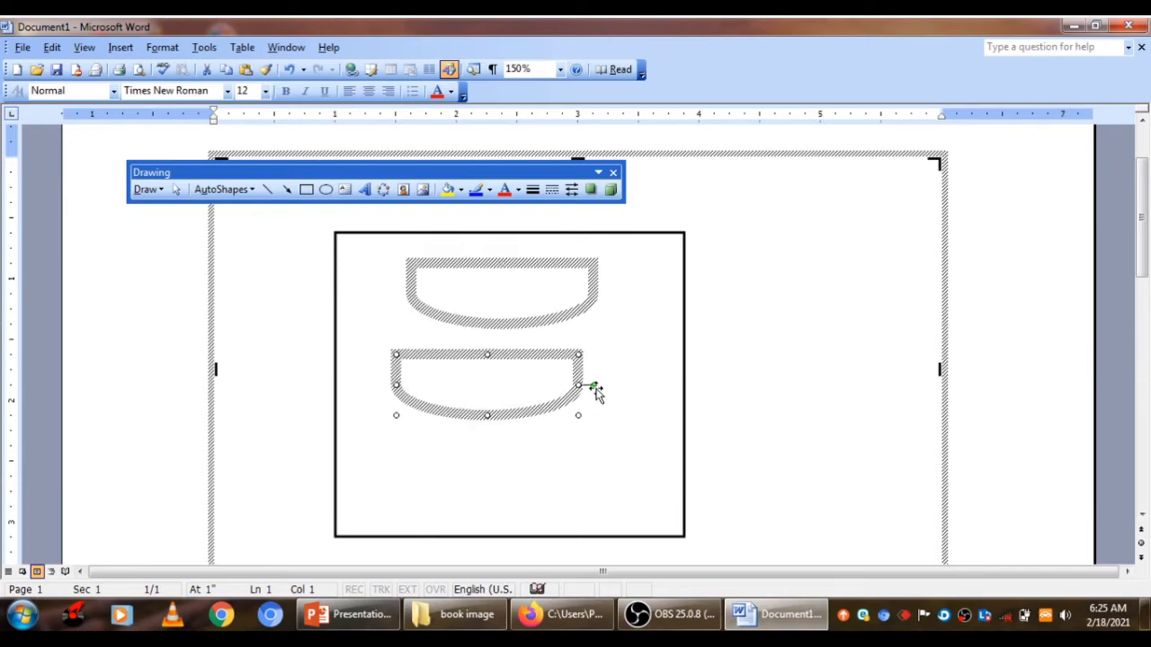
pyautogui.moveTo(594, 384); pyautogui.dragTo(488, 313)
pyautogui.press('Down')
# Step: Nudge the vertical panel into place along the square's left side
pyautogui.press('Down')
pyautogui.press('Down')
pyautogui.press('Down')
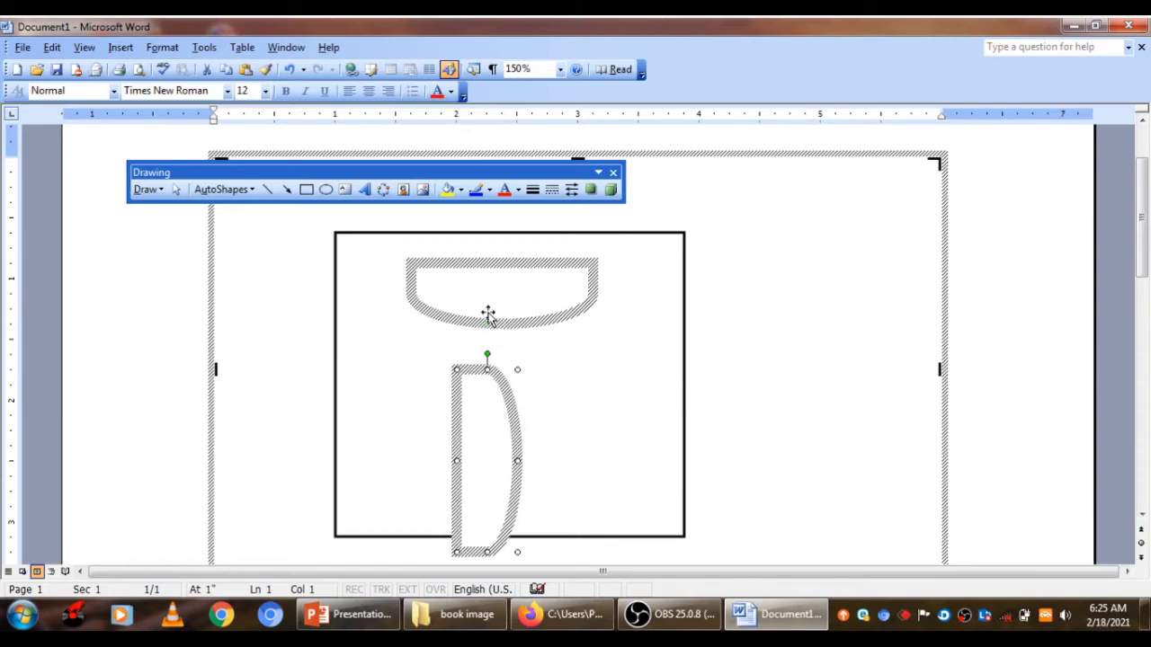
pyautogui.press('Down')
pyautogui.press('Down')
pyautogui.press('Up')
pyautogui.press('Up')
pyautogui.press('Up')
pyautogui.press('Left')
pyautogui.press('Left')
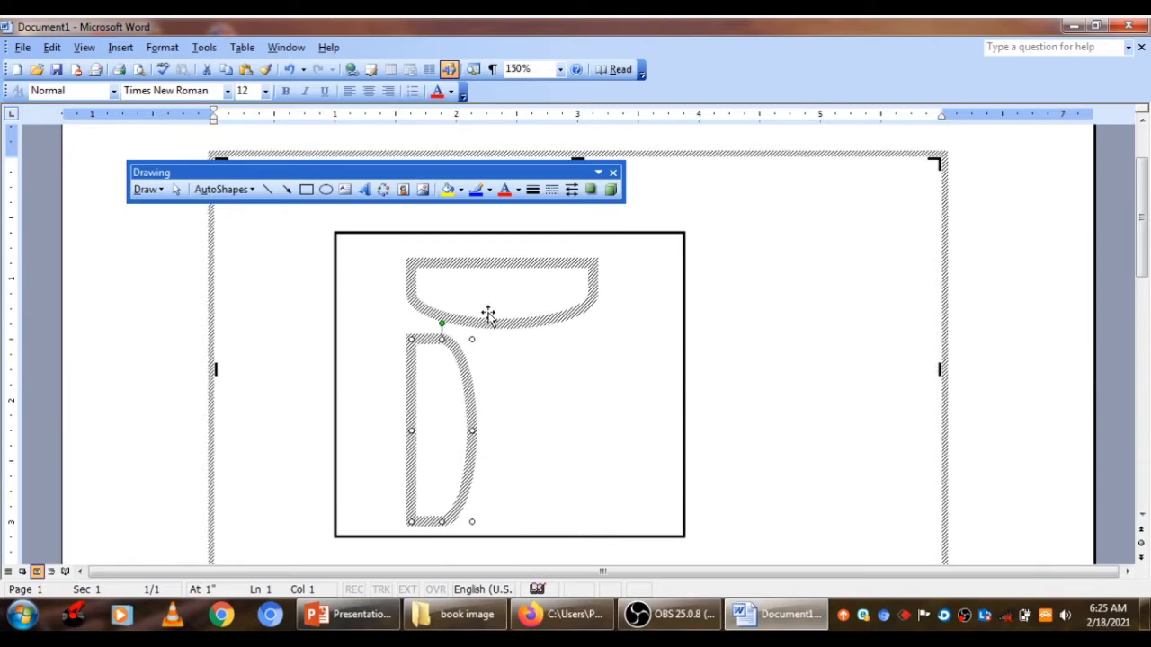
pyautogui.press('Up')
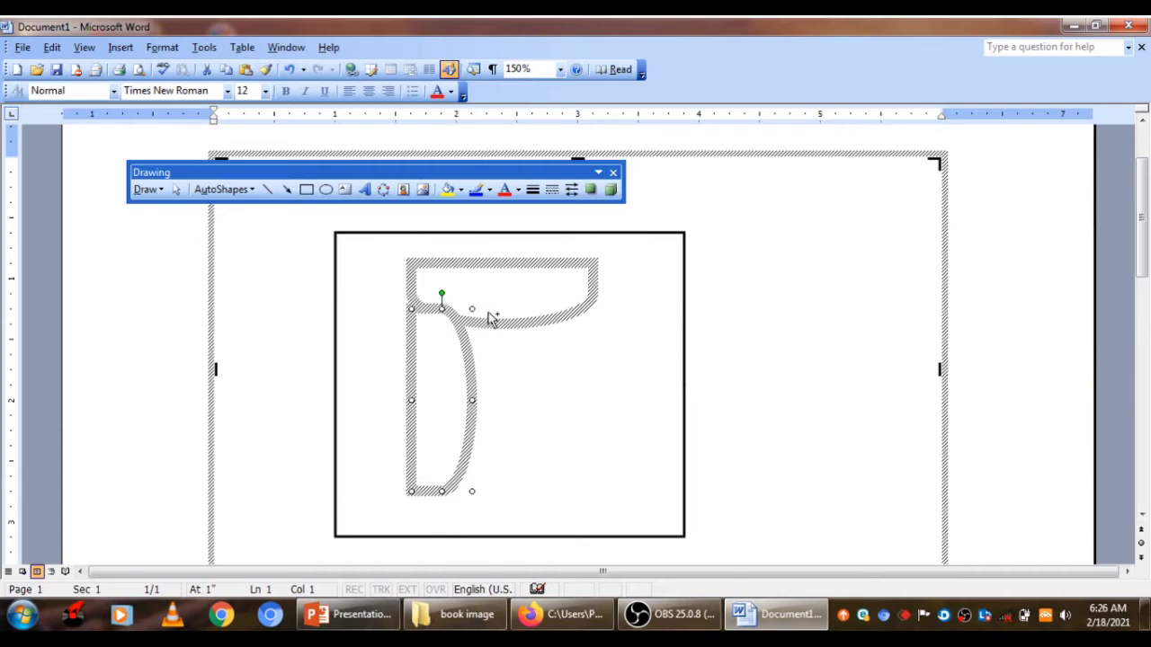
pyautogui.press('Left')
pyautogui.press('Left')
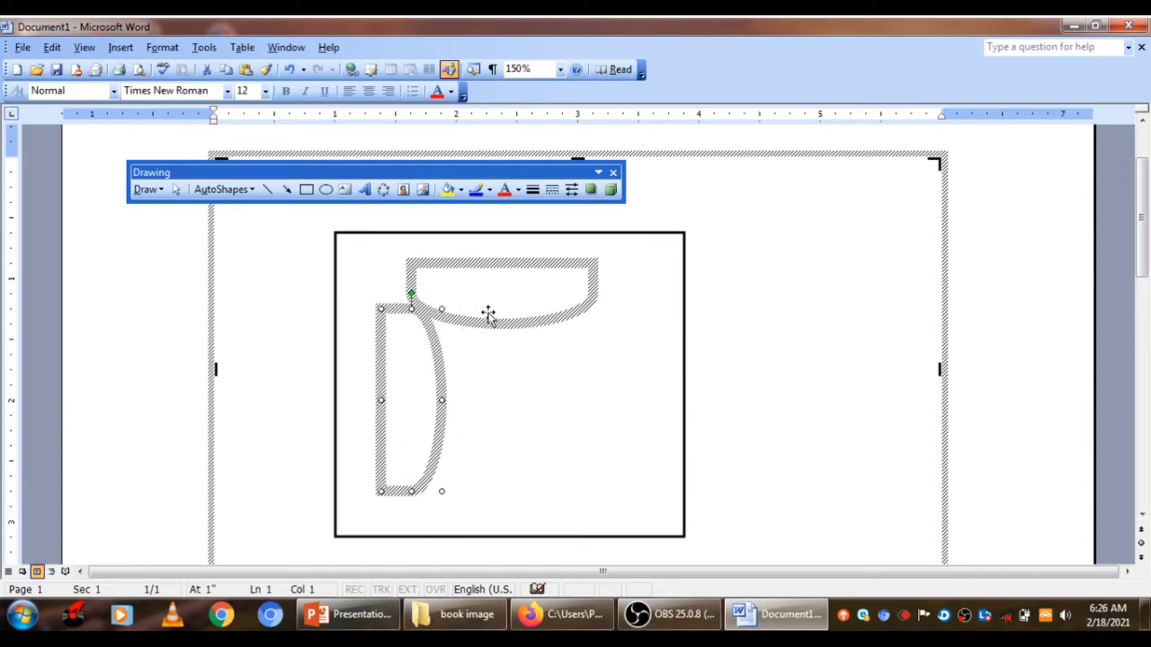
# Step: Duplicate the left panel onto the right side, curve facing inward
pyautogui.hotkey('ctrl', 'd')
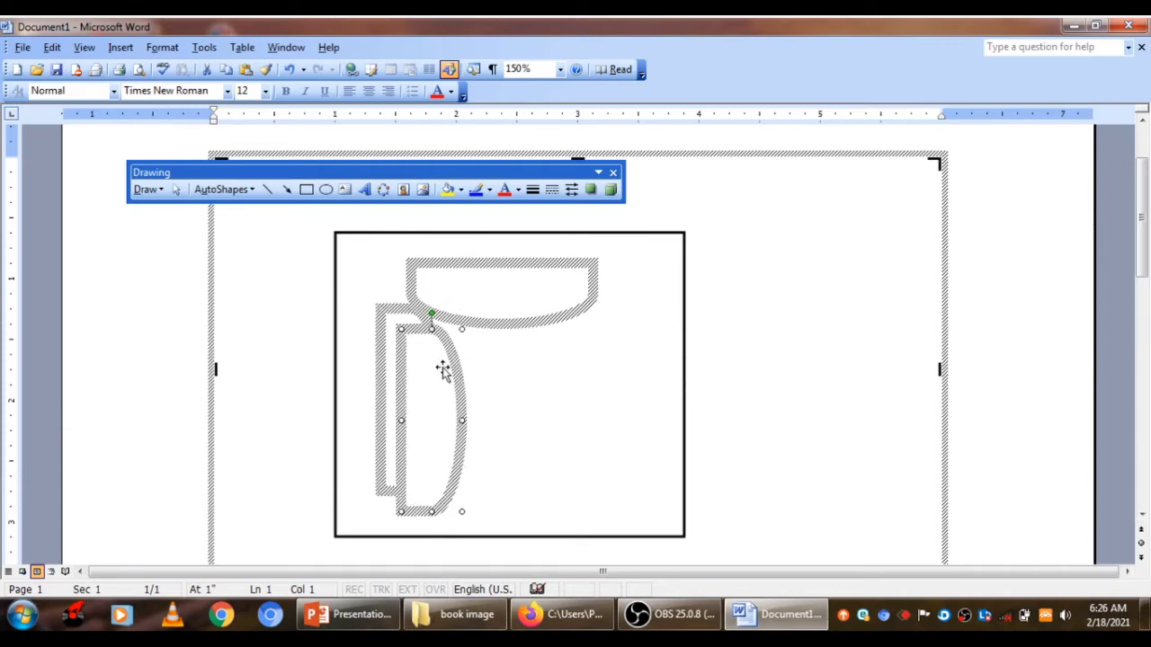
pyautogui.moveTo(434, 367); pyautogui.dragTo(608, 360)
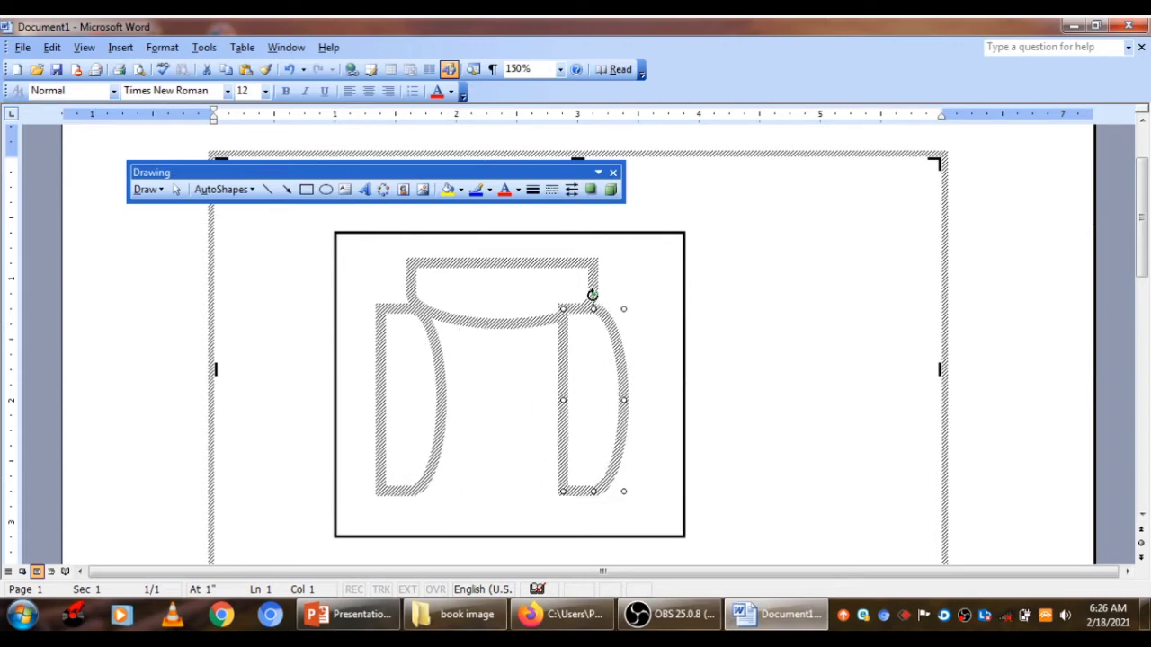
pyautogui.moveTo(592, 294); pyautogui.dragTo(594, 459)
pyautogui.press('Left')
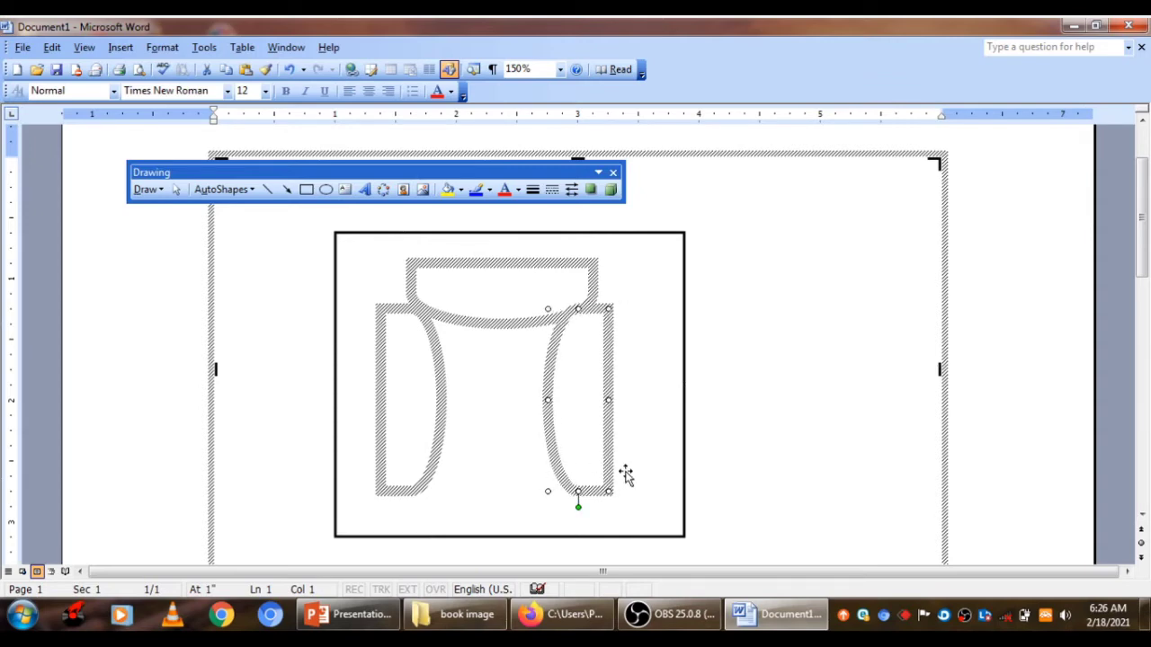
pyautogui.press('Right')
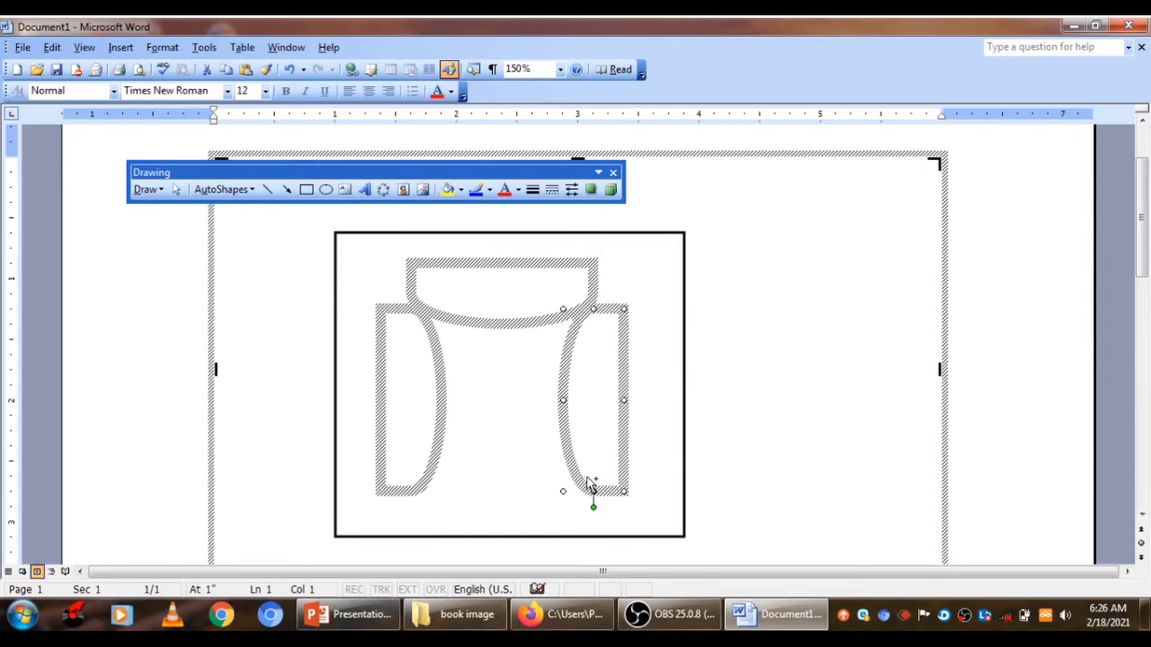
# Step: Duplicate the right panel and lay the copy along the square's bottom
pyautogui.hotkey('ctrl', 'd')
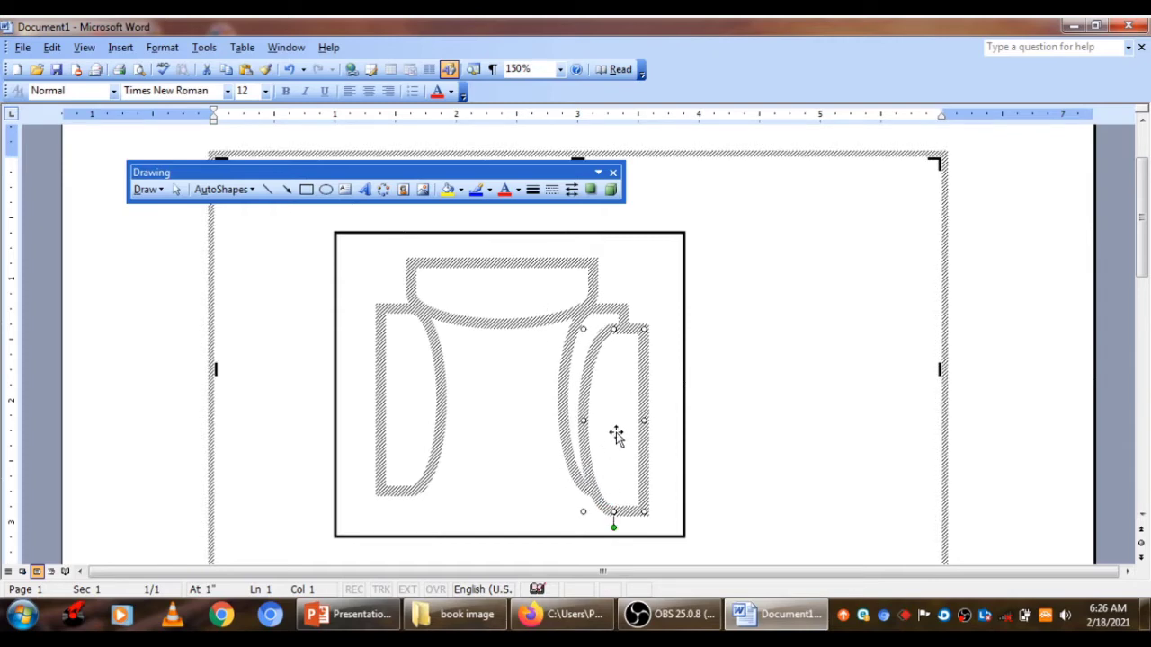
pyautogui.moveTo(615, 435); pyautogui.dragTo(519, 445)
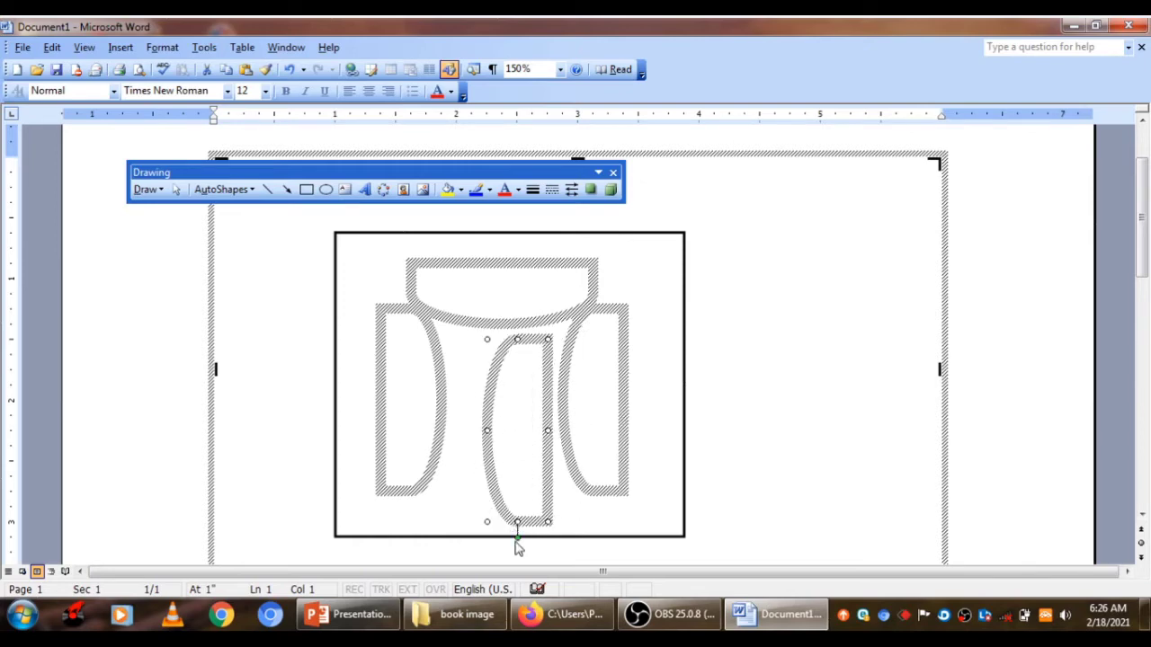
pyautogui.moveTo(517, 536); pyautogui.dragTo(407, 432)
pyautogui.press('Down')
# Step: Settle the bottom panel and enlarge the outer square slightly
pyautogui.press('Down')
pyautogui.press('Down')
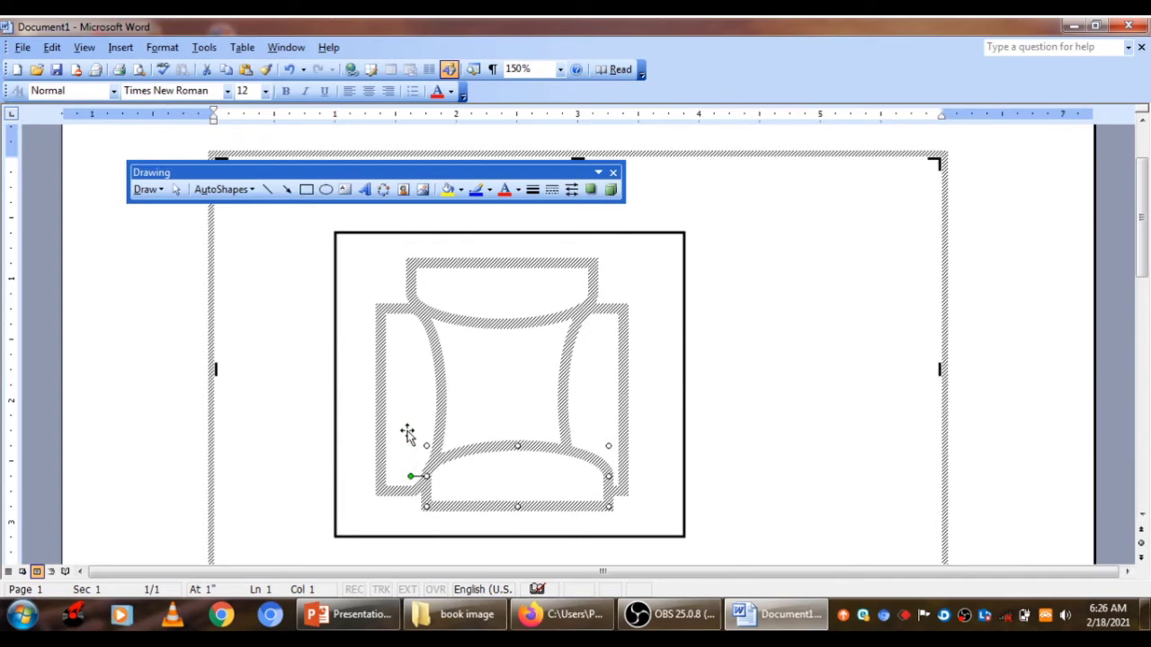
pyautogui.press('Down')
pyautogui.press('Left')
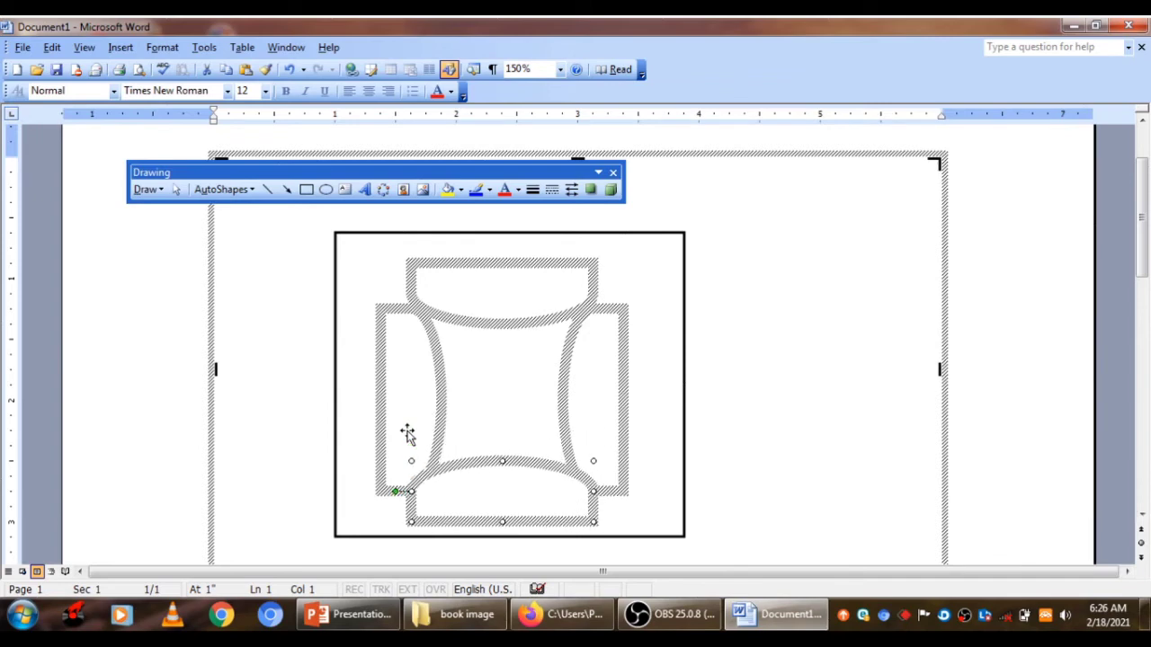
pyautogui.click(660, 465)
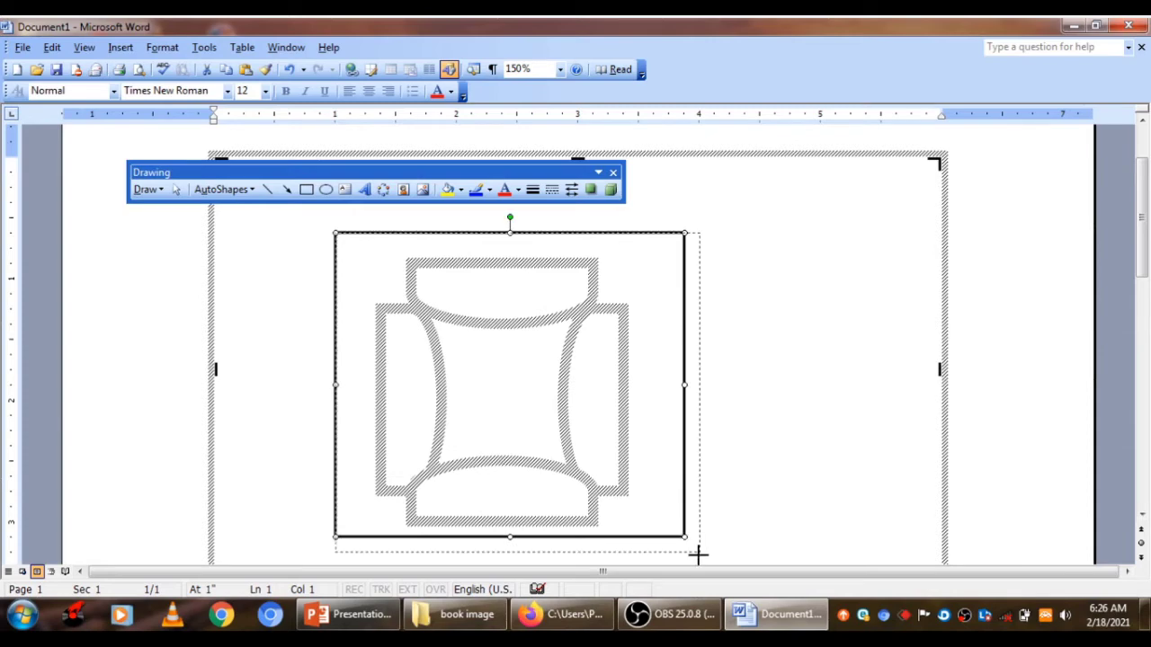
pyautogui.moveTo(685, 538); pyautogui.dragTo(699, 552)
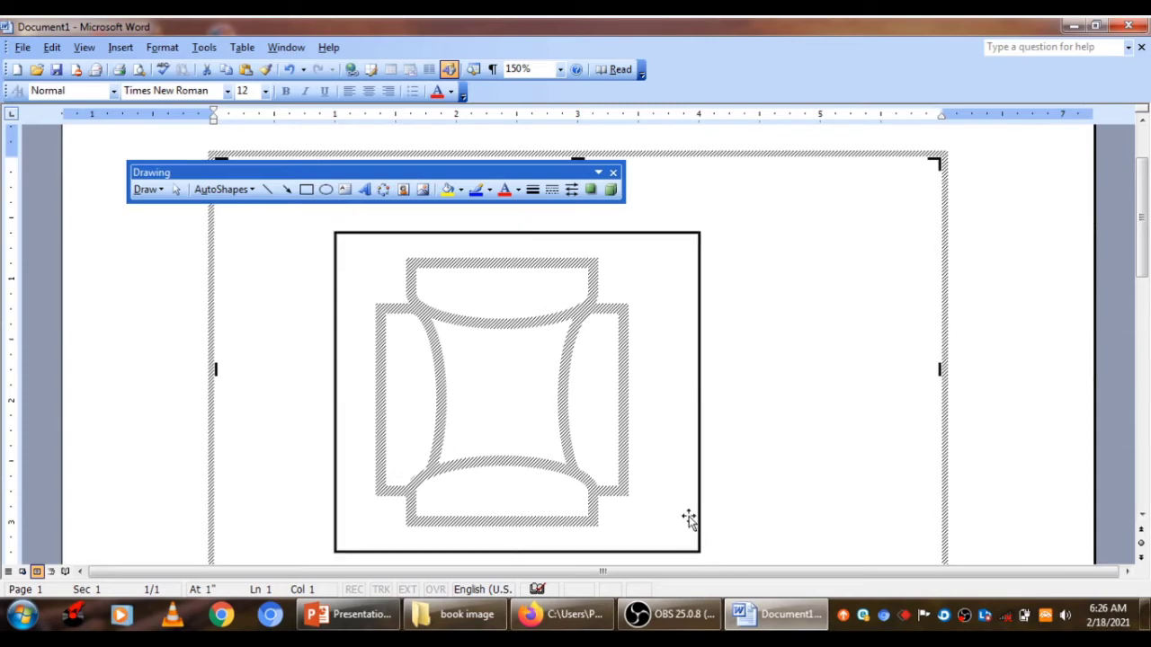
# Step: Select all four hatched panels and recentre them together inside the square
pyautogui.click(414, 403)
pyautogui.keyDown('shift'); pyautogui.click(465, 298); pyautogui.keyUp('shift')
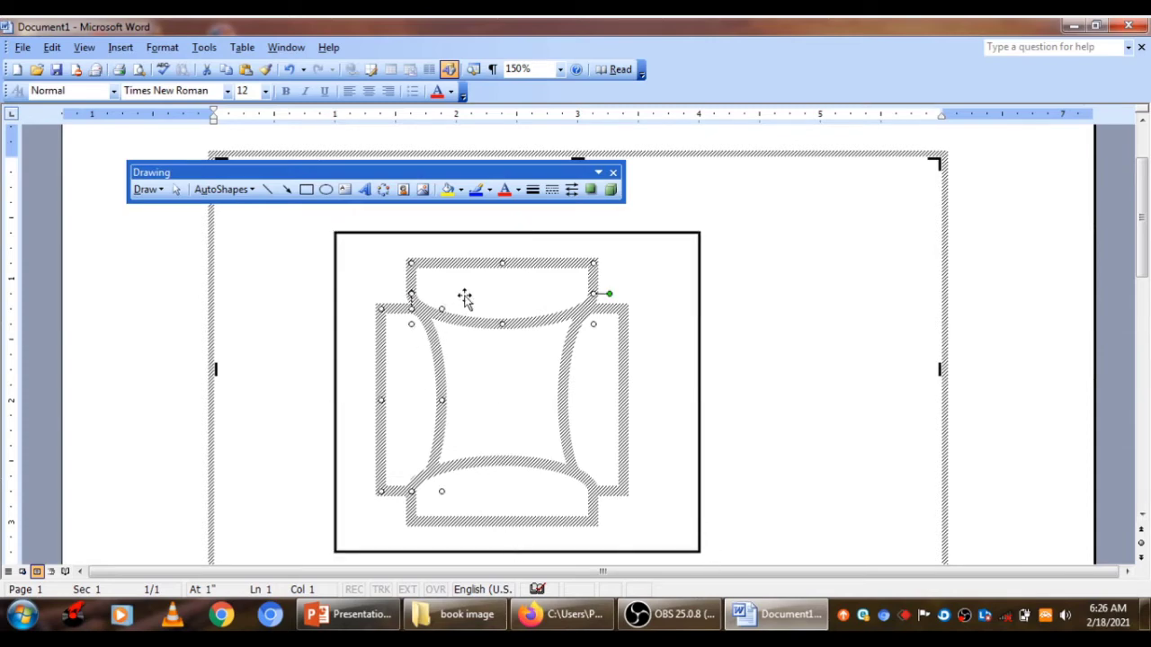
pyautogui.keyDown('shift'); pyautogui.click(606, 441); pyautogui.keyUp('shift')
pyautogui.keyDown('shift'); pyautogui.click(546, 474); pyautogui.keyUp('shift')
pyautogui.keyDown('shift'); pyautogui.click(536, 479); pyautogui.keyUp('shift')
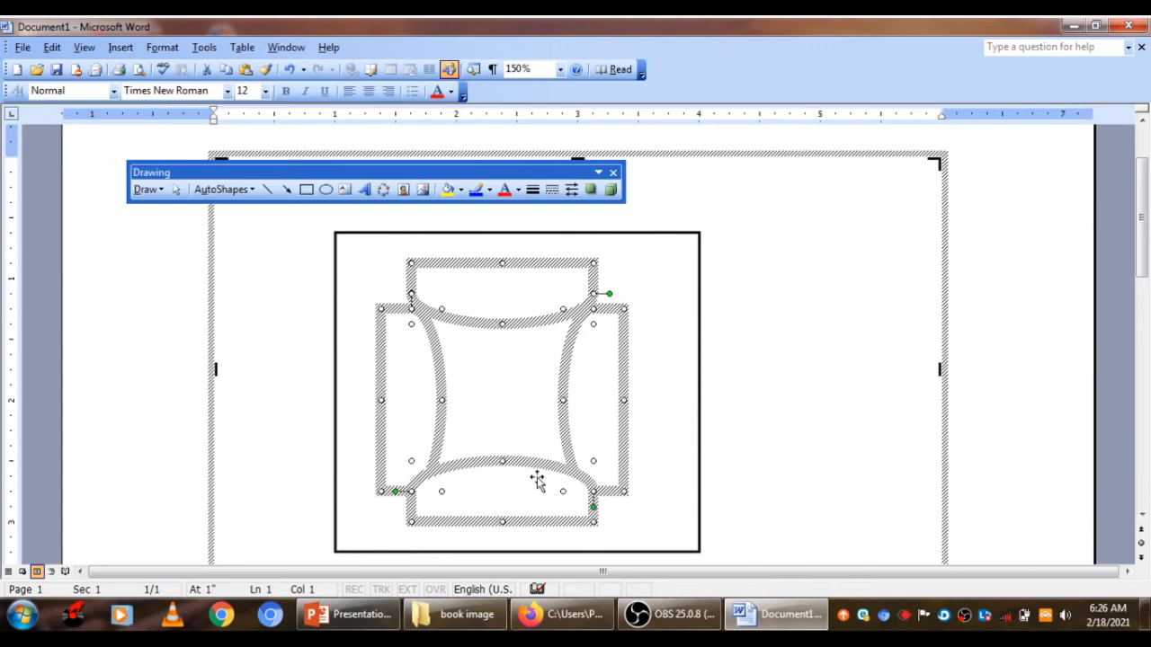
pyautogui.press('Right')
pyautogui.press('Up')
pyautogui.press('Down')
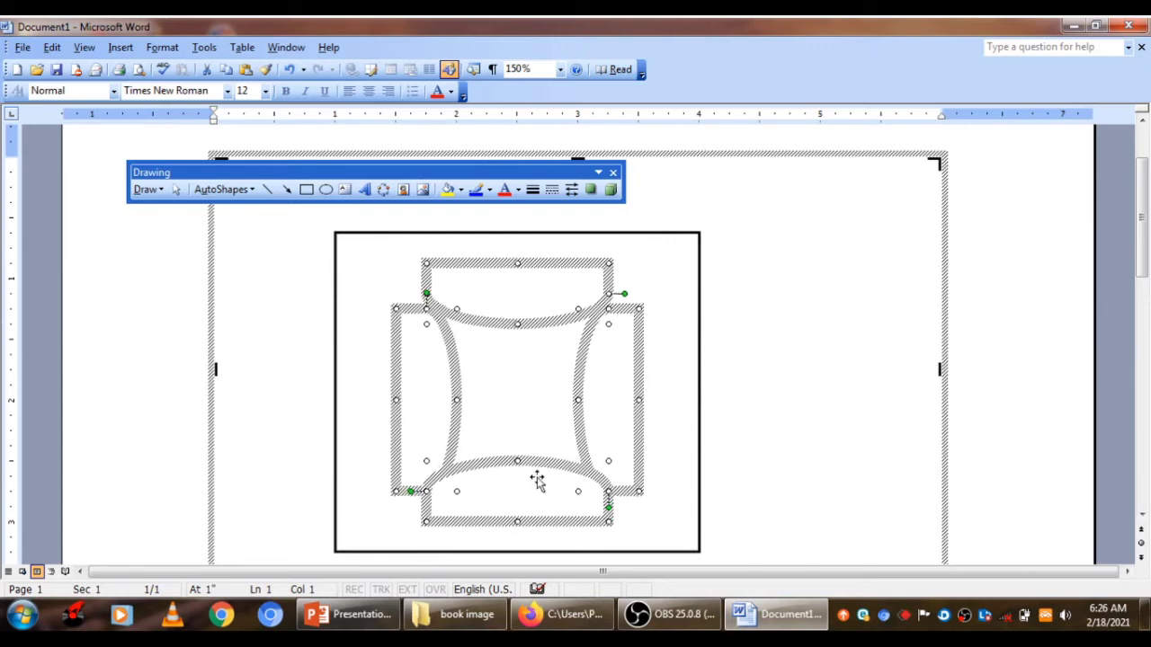
pyautogui.click(758, 455)
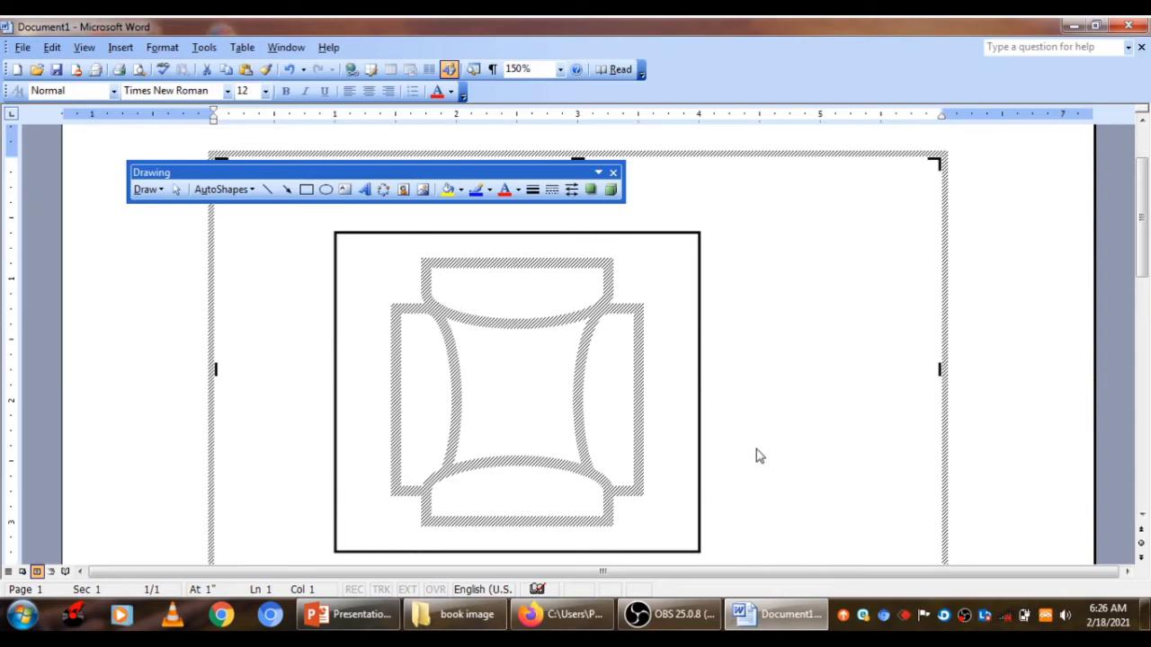
# Step: Lower the bottom panel slightly
pyautogui.click(489, 511)
pyautogui.press('Down')
pyautogui.press('Right')
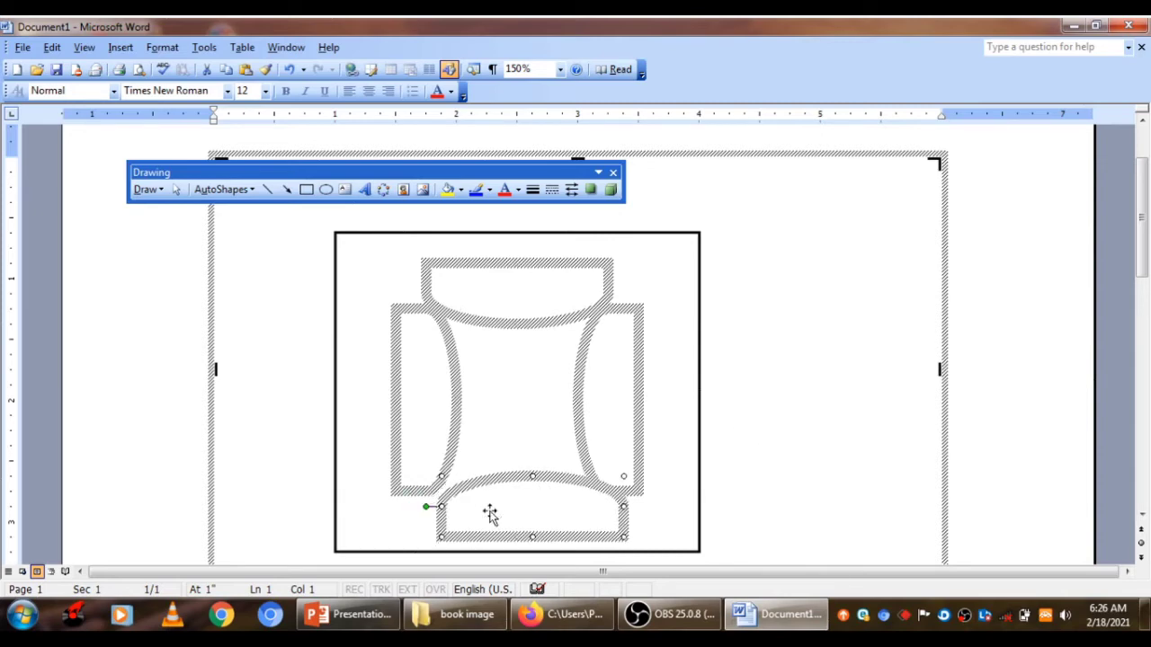
pyautogui.press('Left')
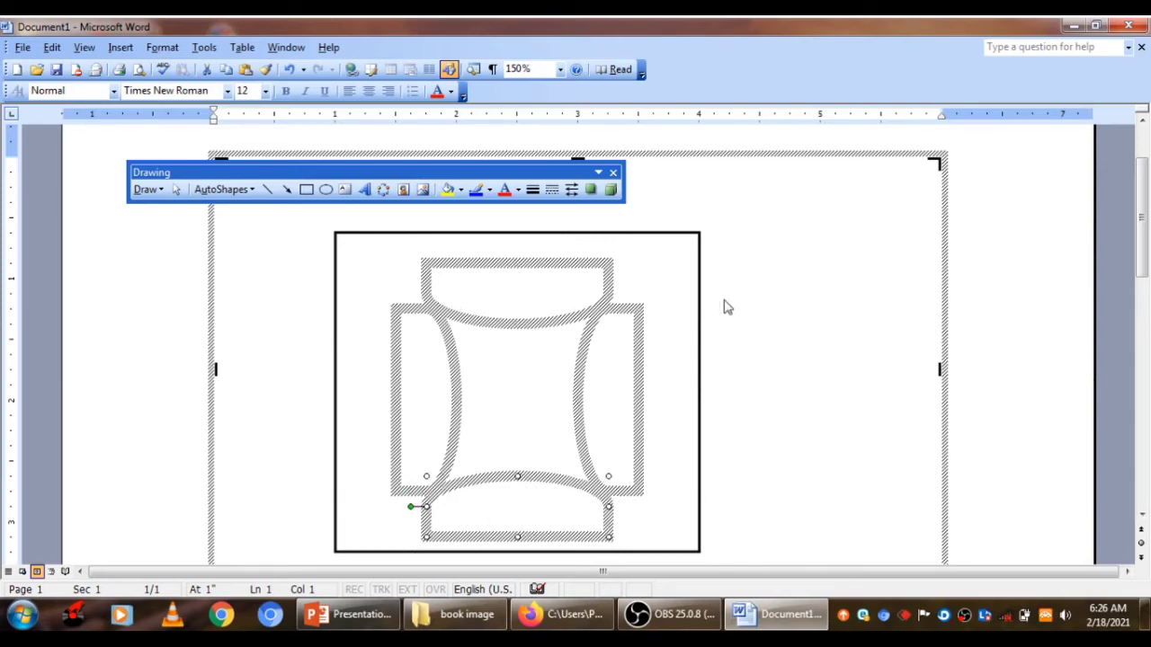
pyautogui.click(672, 325)
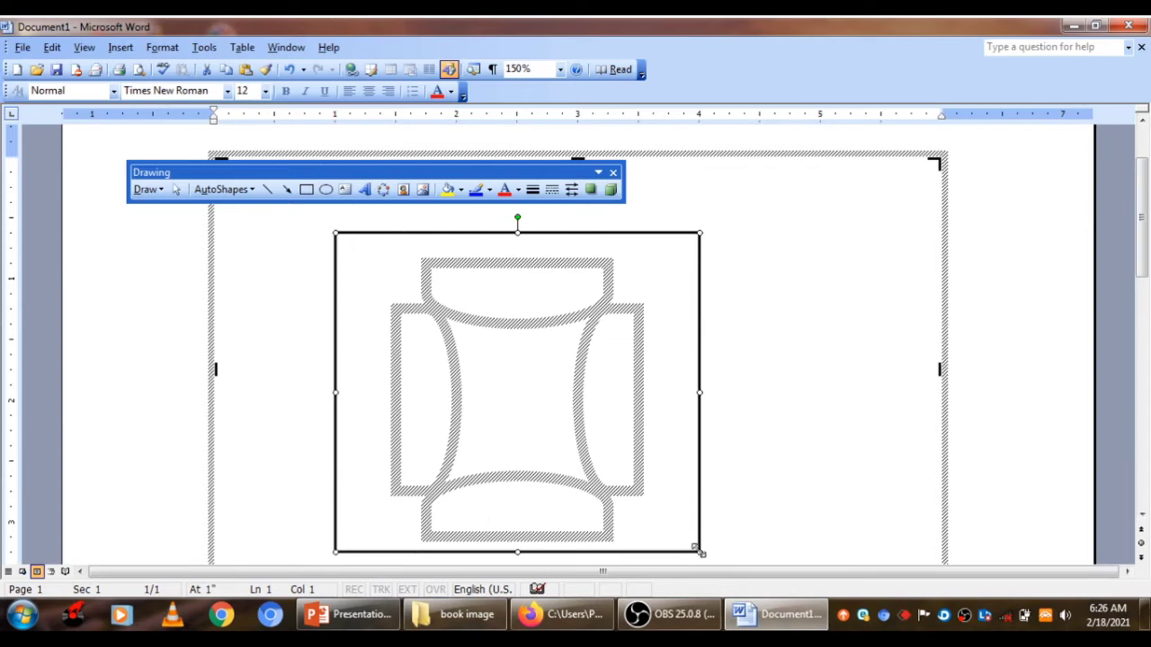
# Step: Extend the outer square's bottom edge downward while keeping its original width
pyautogui.click(1142, 513)
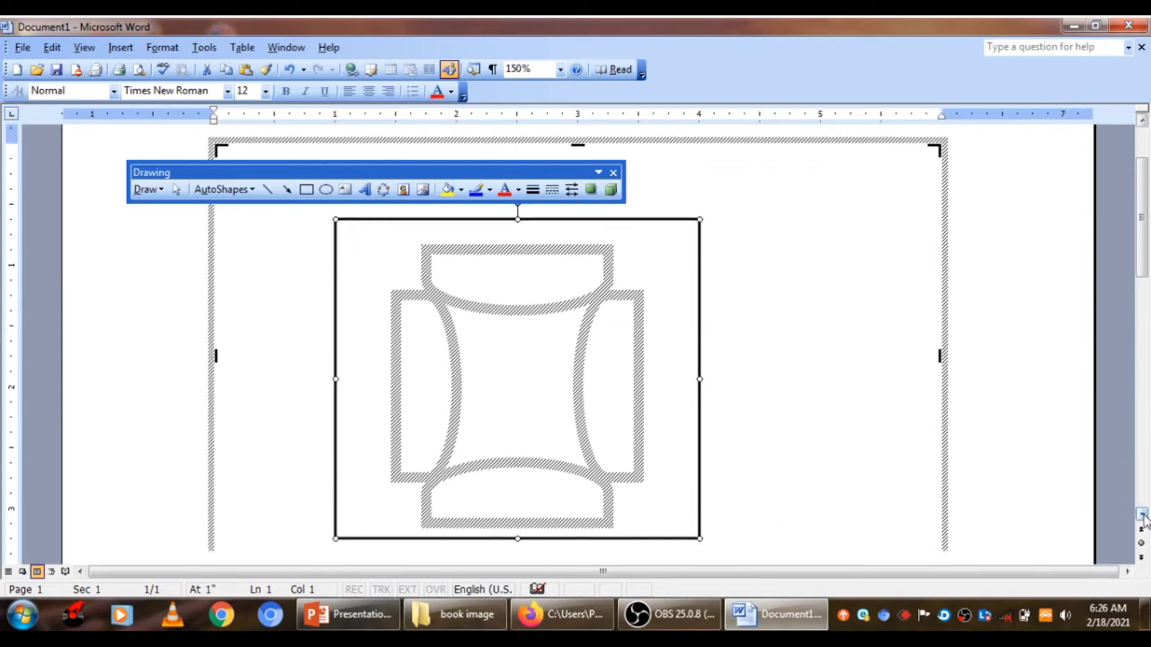
pyautogui.click(1142, 513)
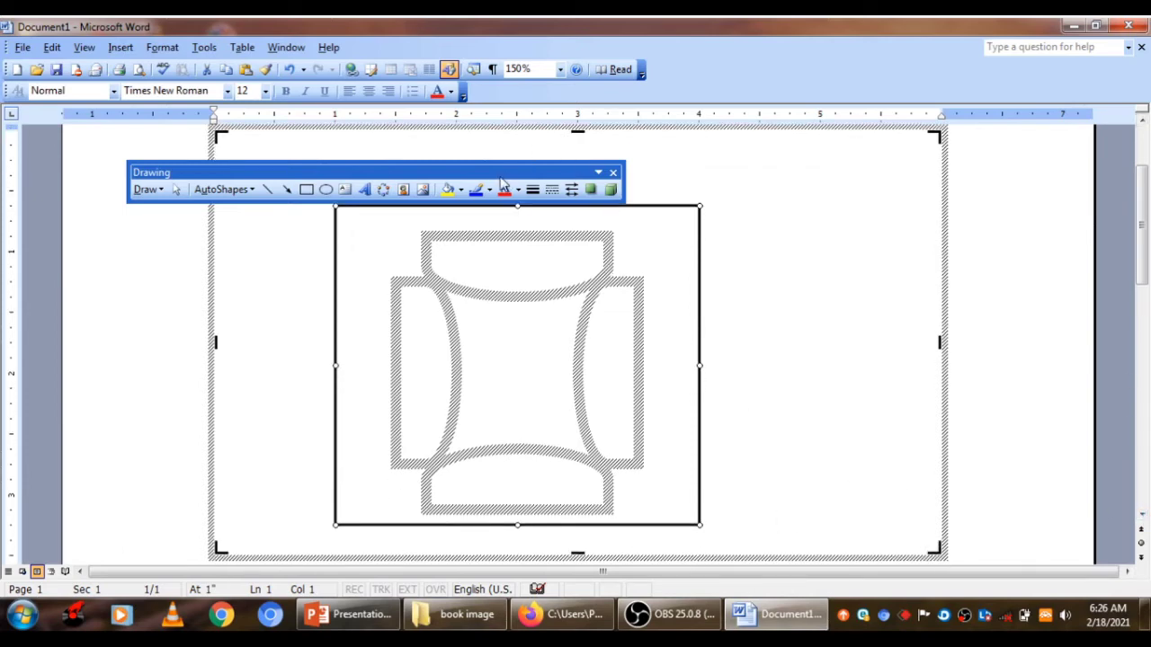
pyautogui.moveTo(500, 178); pyautogui.dragTo(494, 152)
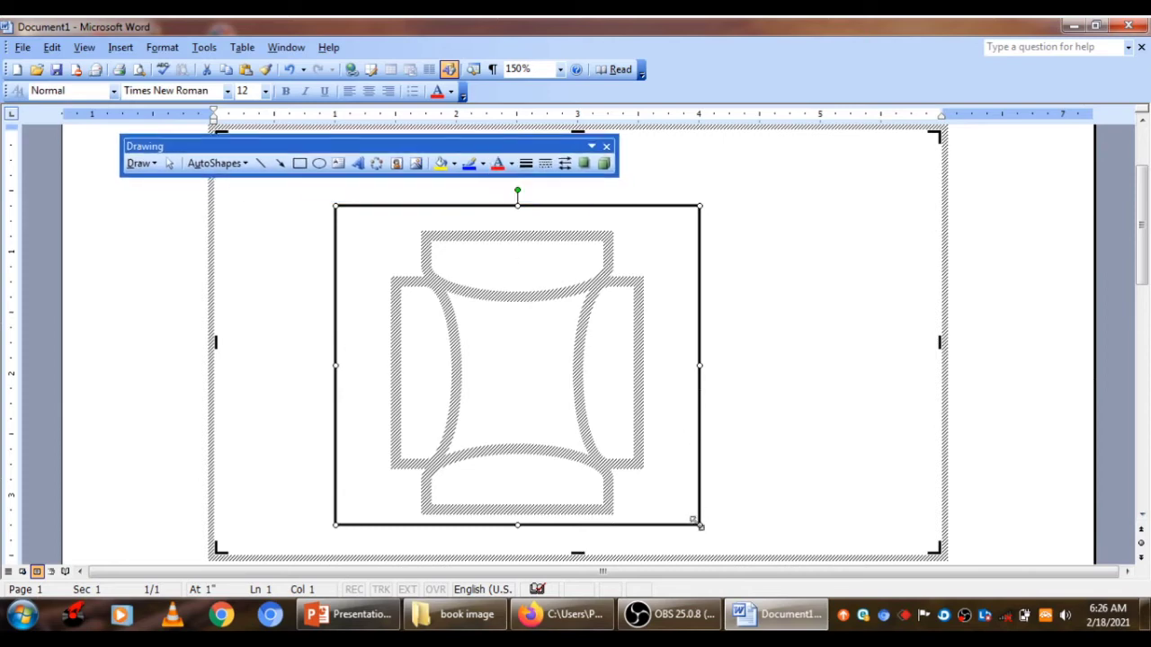
pyautogui.moveTo(700, 527); pyautogui.dragTo(715, 540)
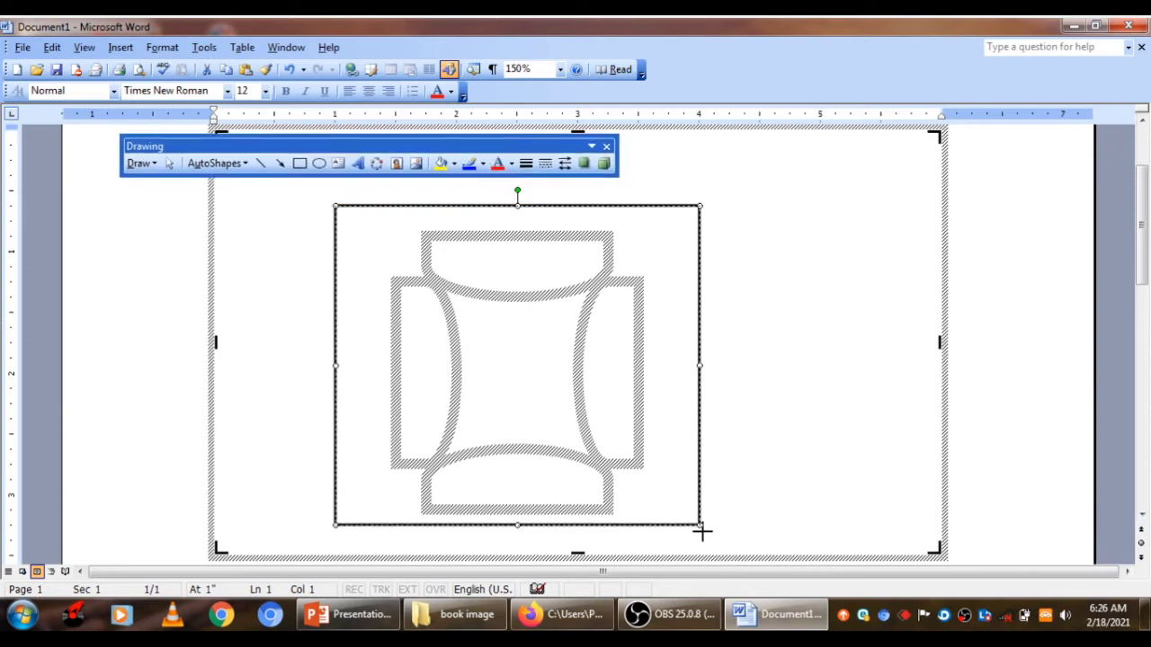
pyautogui.click(724, 547)
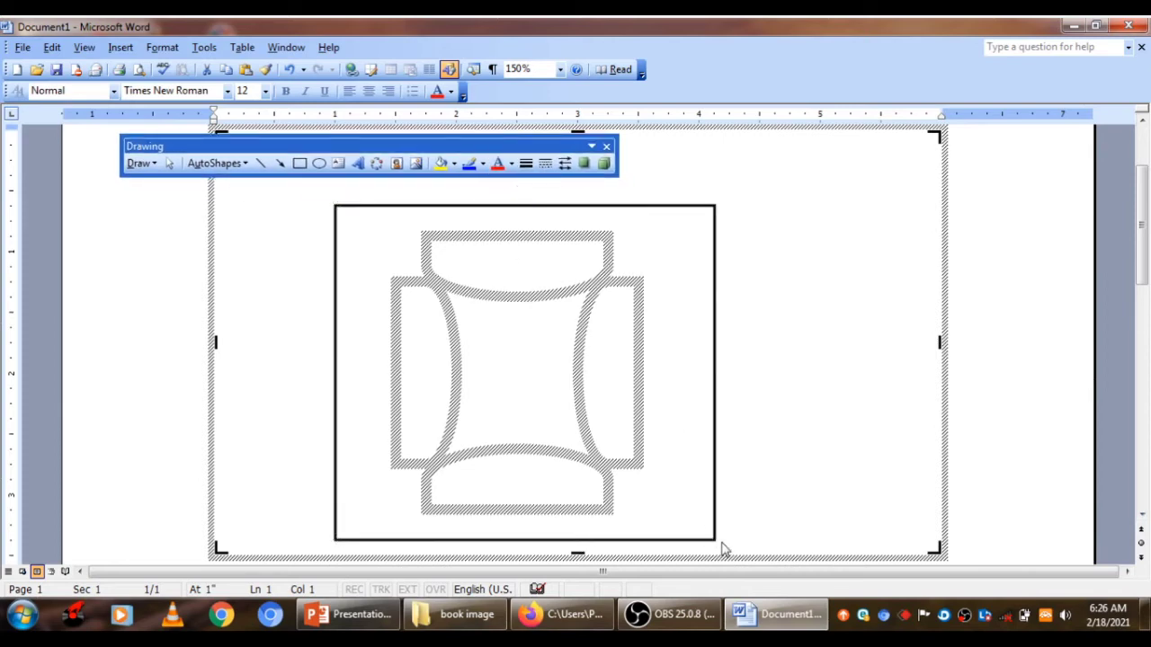
pyautogui.click(715, 358)
pyautogui.moveTo(703, 370); pyautogui.dragTo(699, 372)
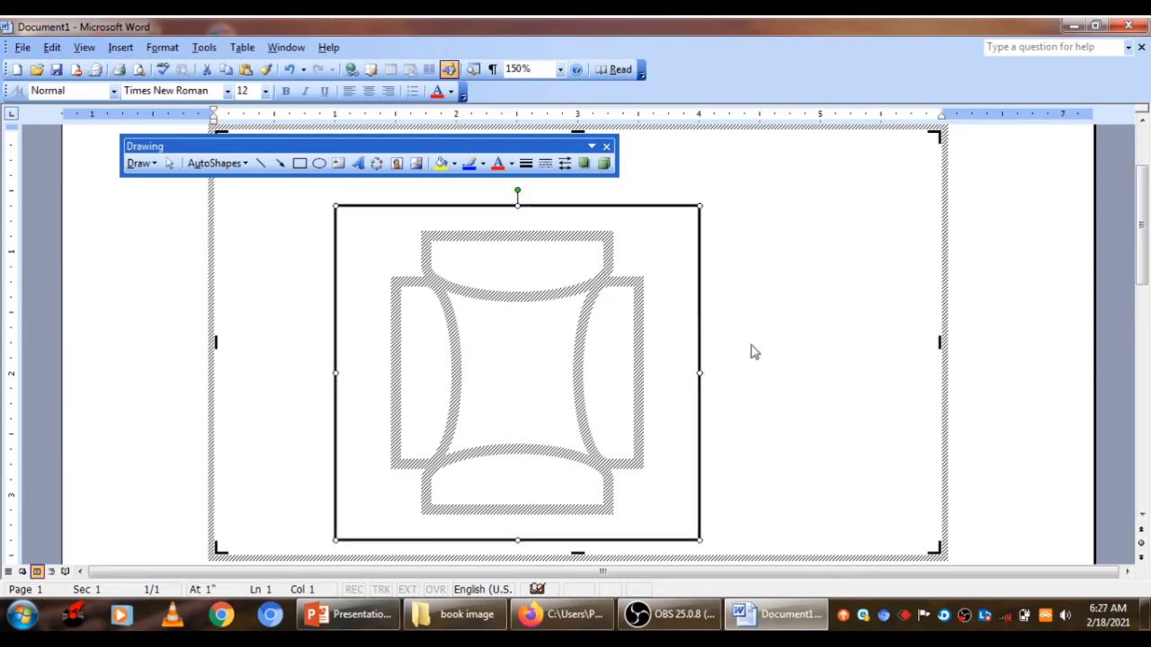
pyautogui.click(755, 200)
pyautogui.click(487, 270)
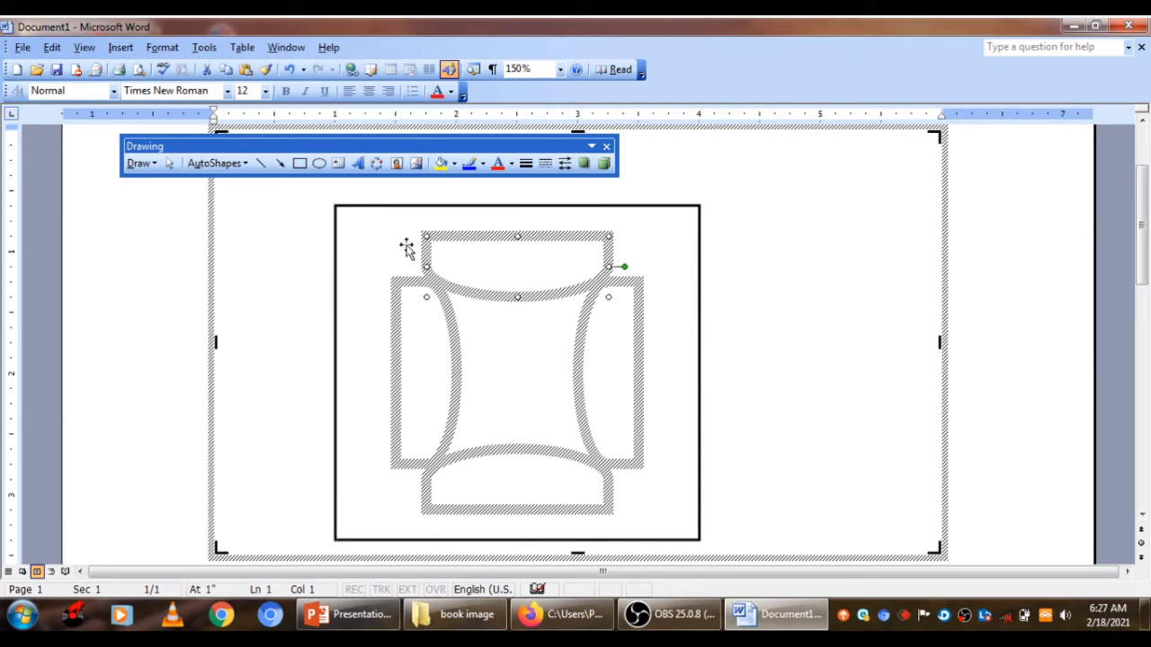
pyautogui.click(241, 163)
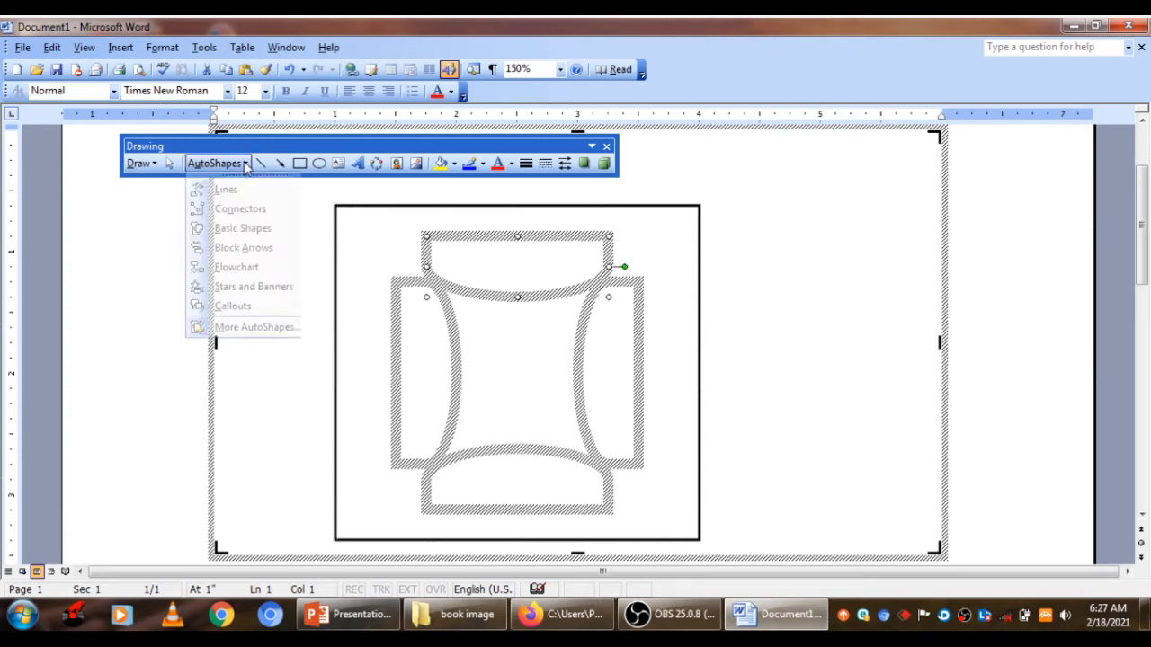
pyautogui.moveTo(245, 272)
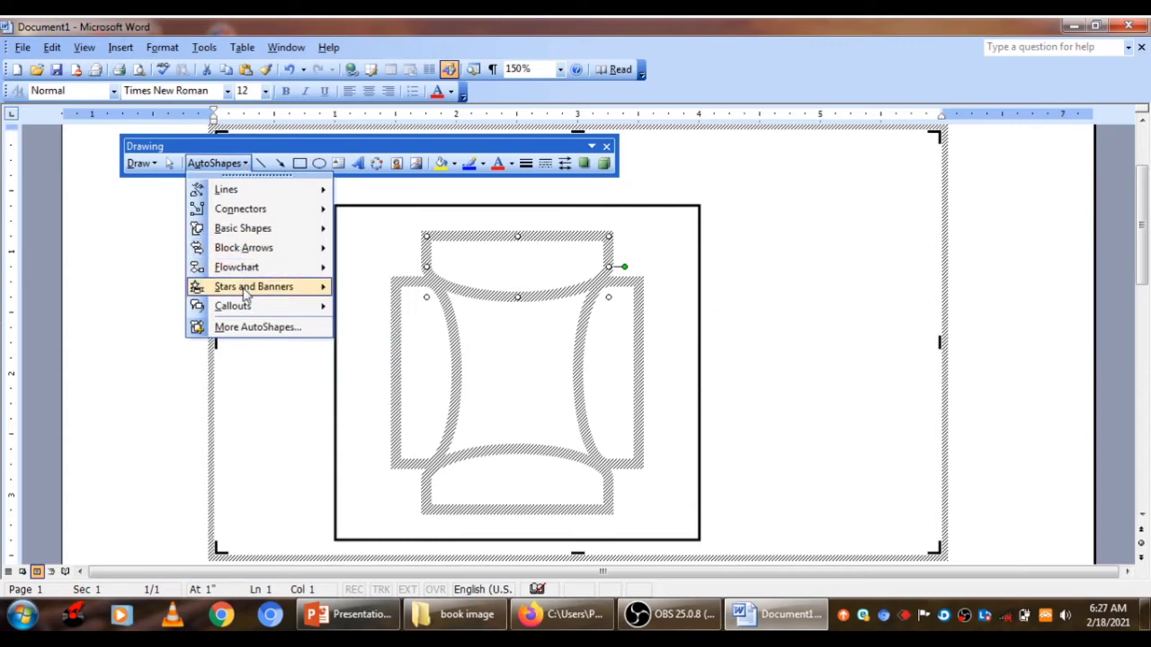
pyautogui.moveTo(245, 294)
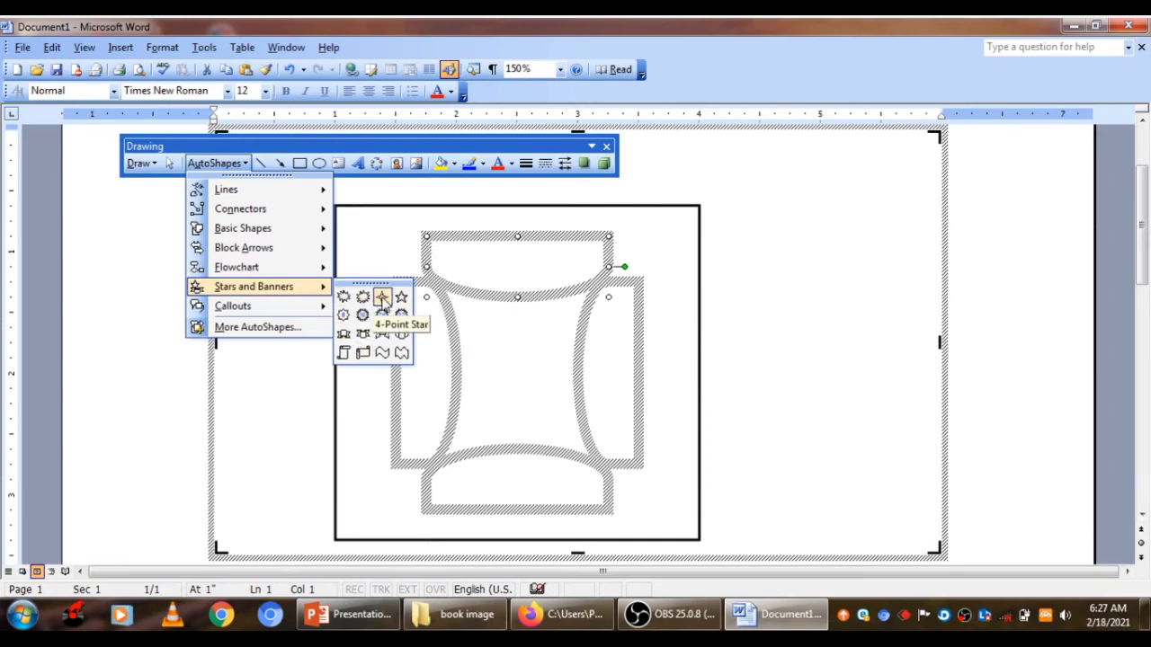
pyautogui.click(860, 302)
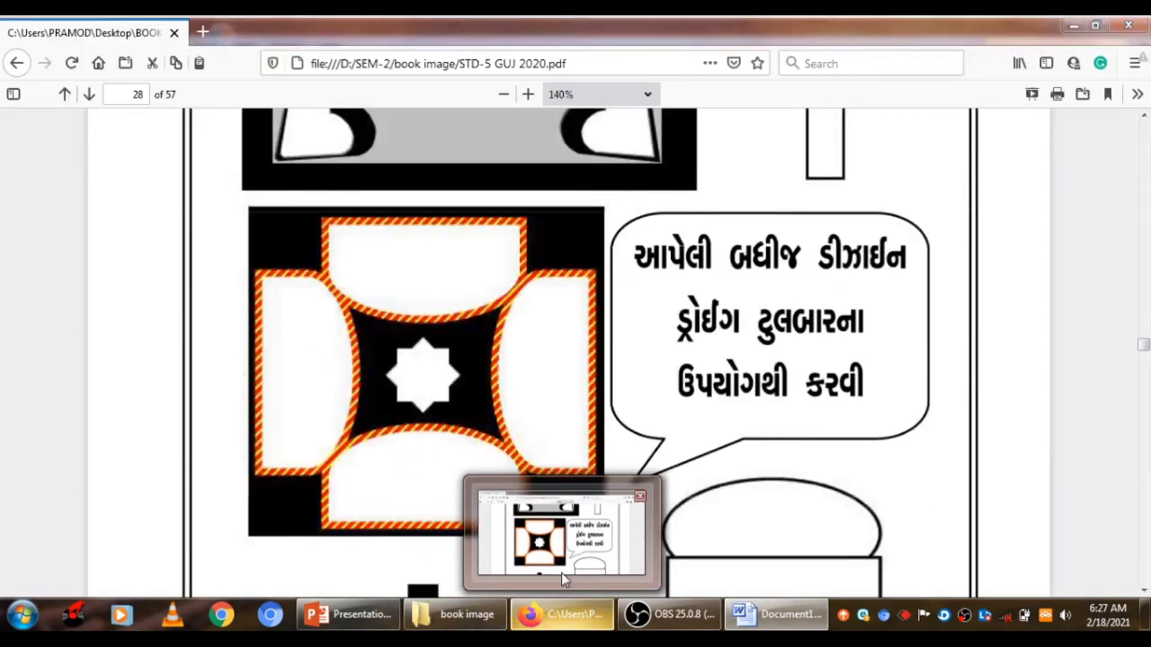
pyautogui.click(561, 572)
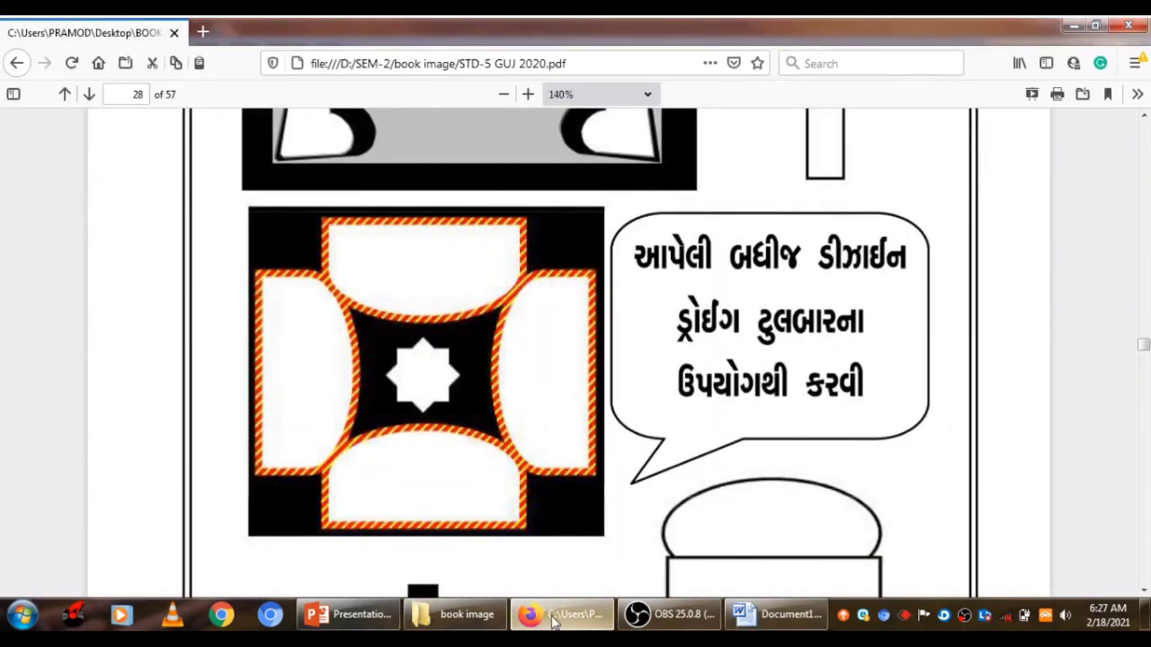
pyautogui.click(774, 614)
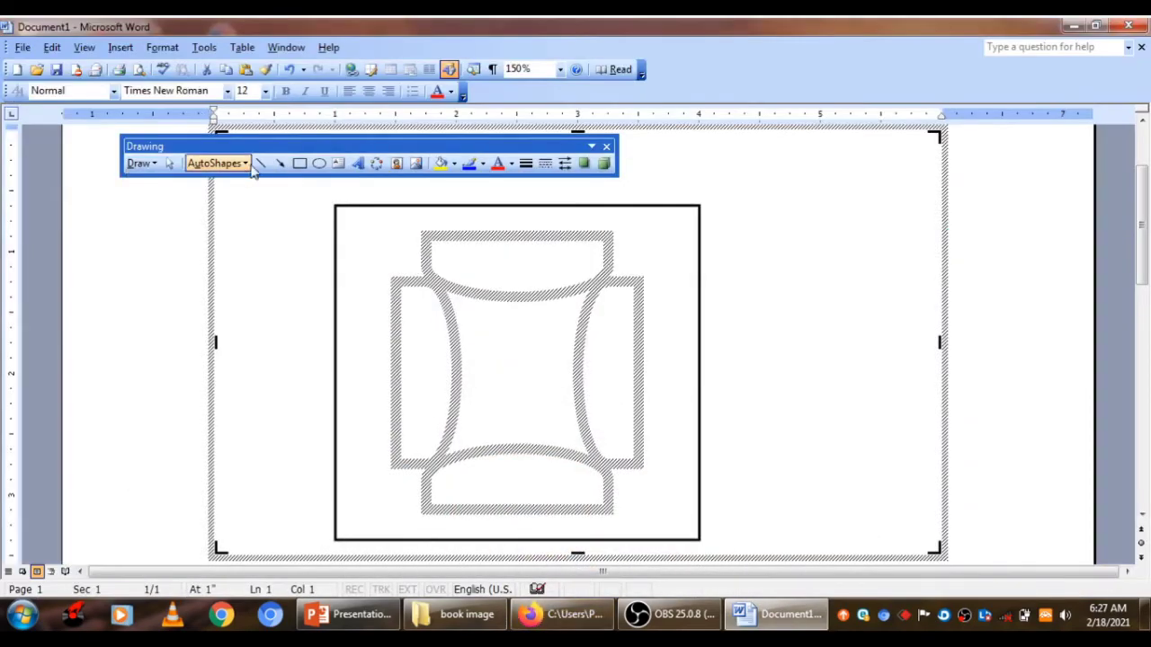
# Step: Draw an 8-Point Star in the centre of the design and nudge it into place
pyautogui.click(244, 164)
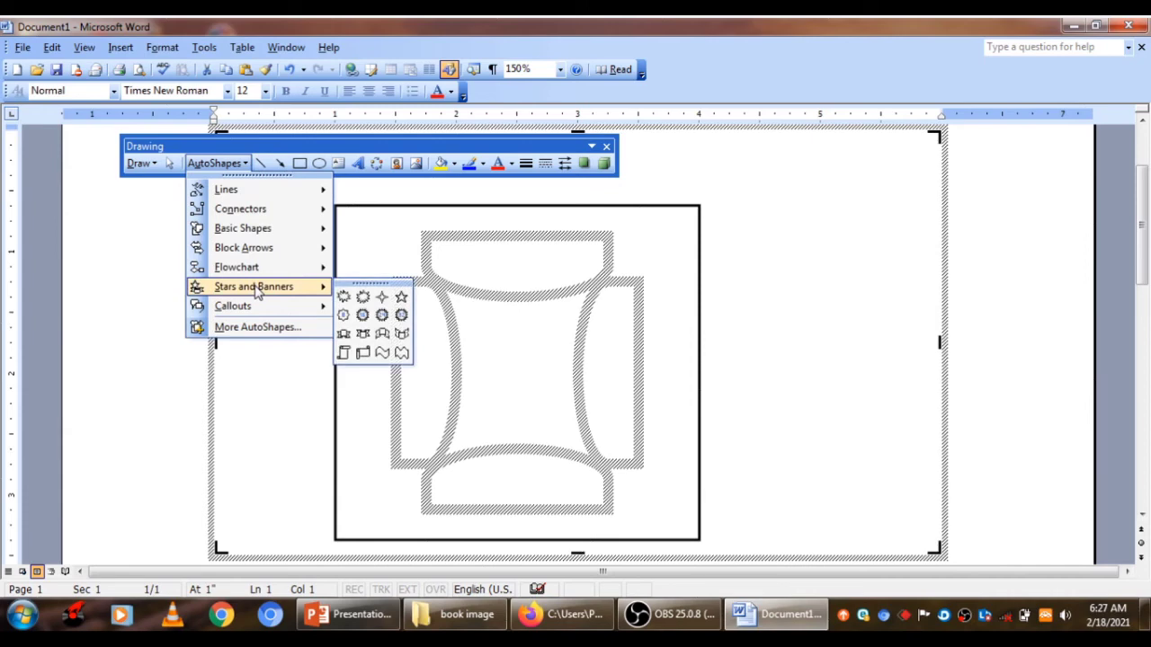
pyautogui.click(343, 315)
pyautogui.moveTo(487, 328); pyautogui.dragTo(548, 389)
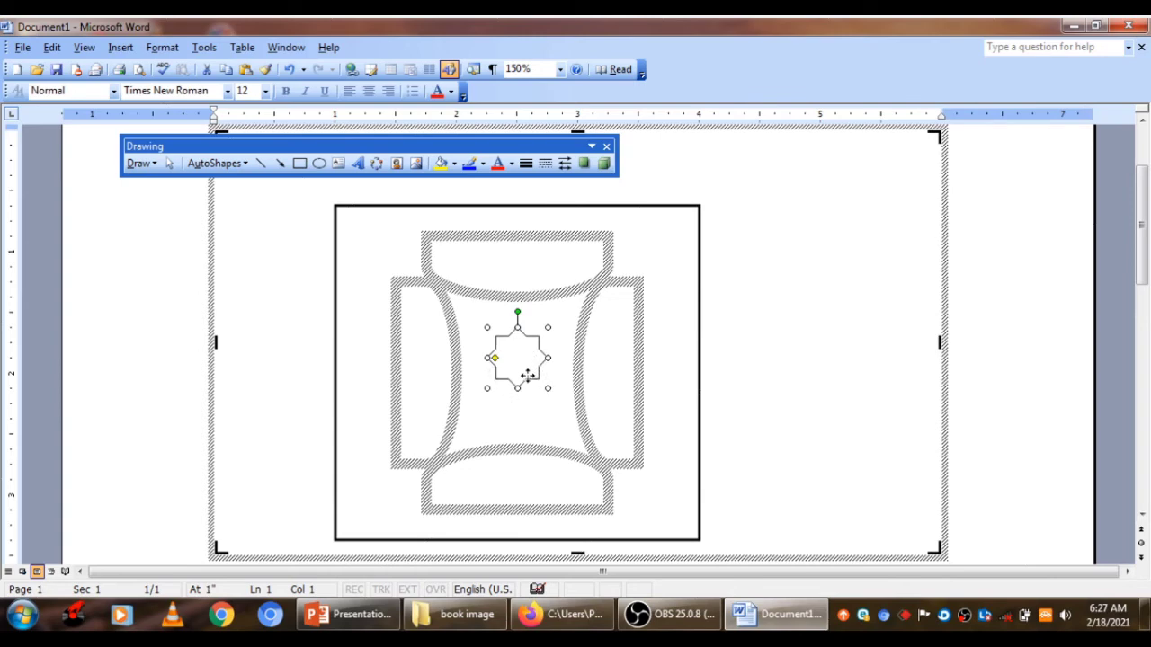
pyautogui.moveTo(529, 362); pyautogui.dragTo(529, 378)
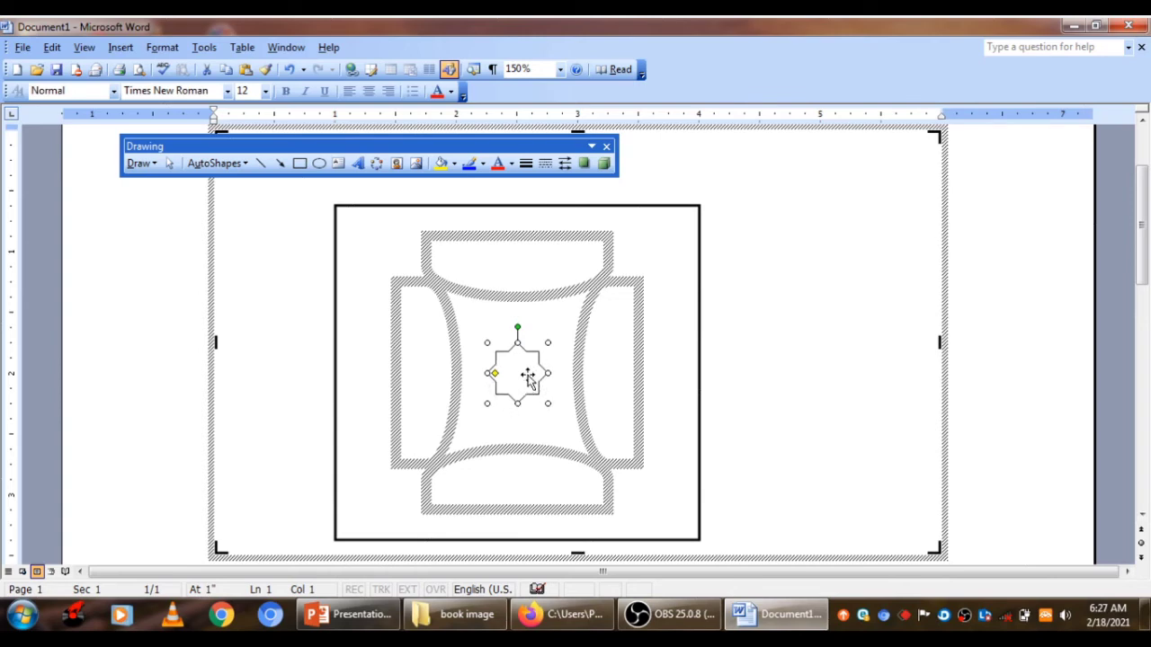
pyautogui.hotkey('ctrl', 'Right')
pyautogui.hotkey('ctrl', 'Down')
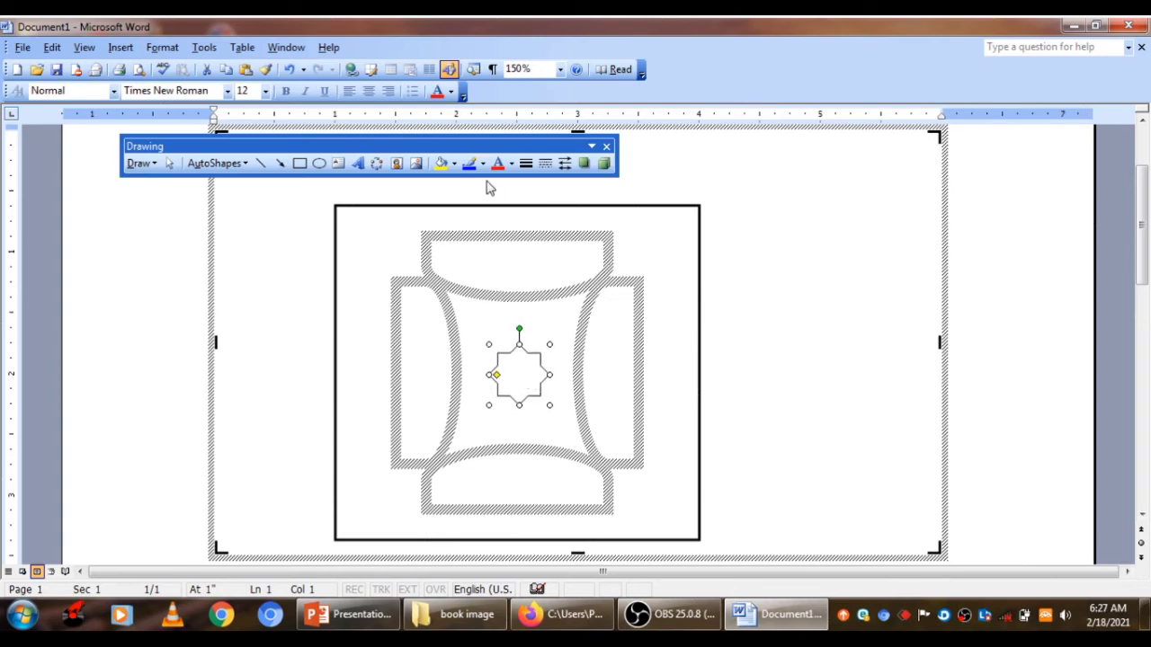
# Step: Give the star a 2¼ pt outline
pyautogui.click(526, 163)
pyautogui.click(545, 259)
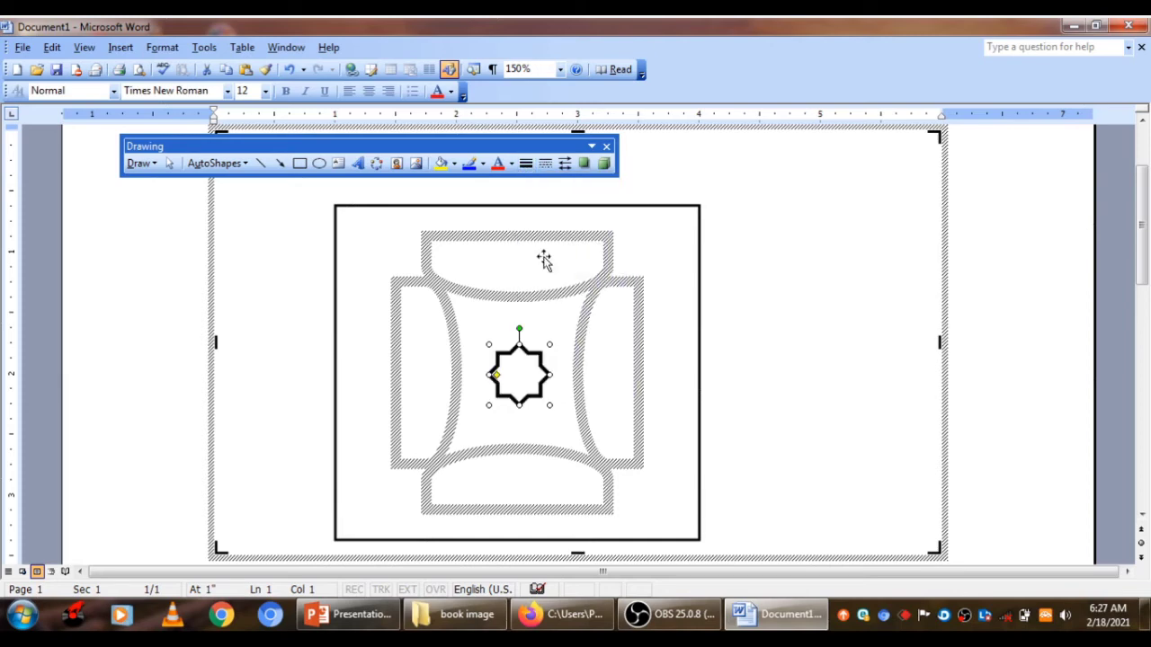
pyautogui.click(785, 319)
pyautogui.click(400, 227)
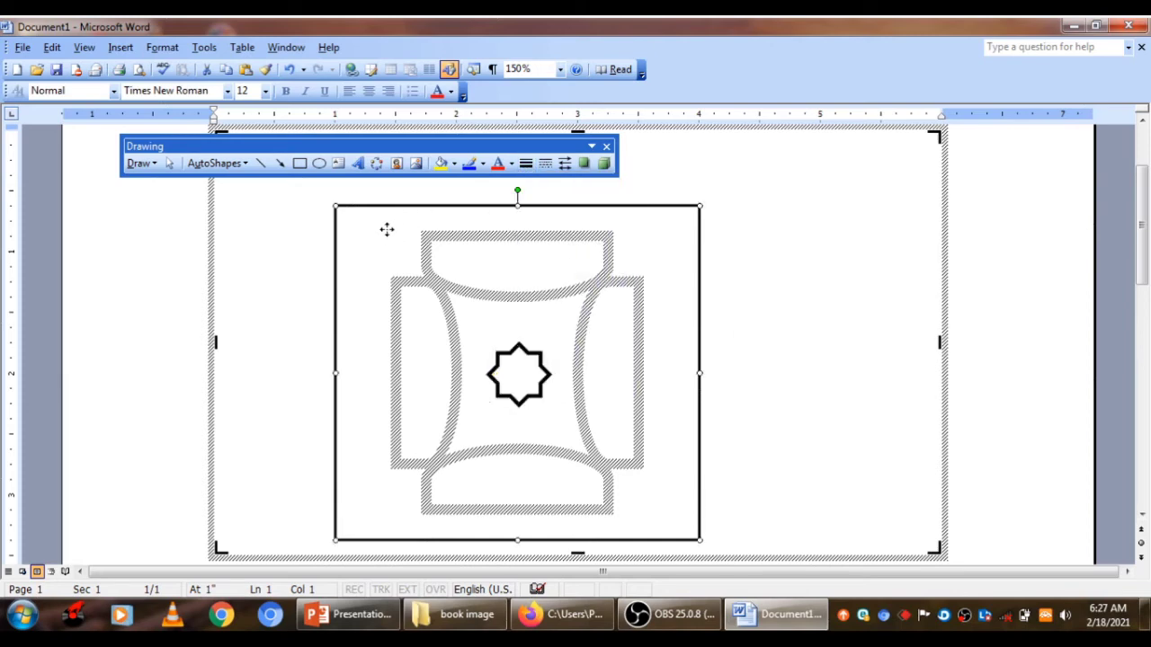
# Step: Try fill colours and apply a white fill to the large square
pyautogui.click(441, 162)
pyautogui.click(454, 164)
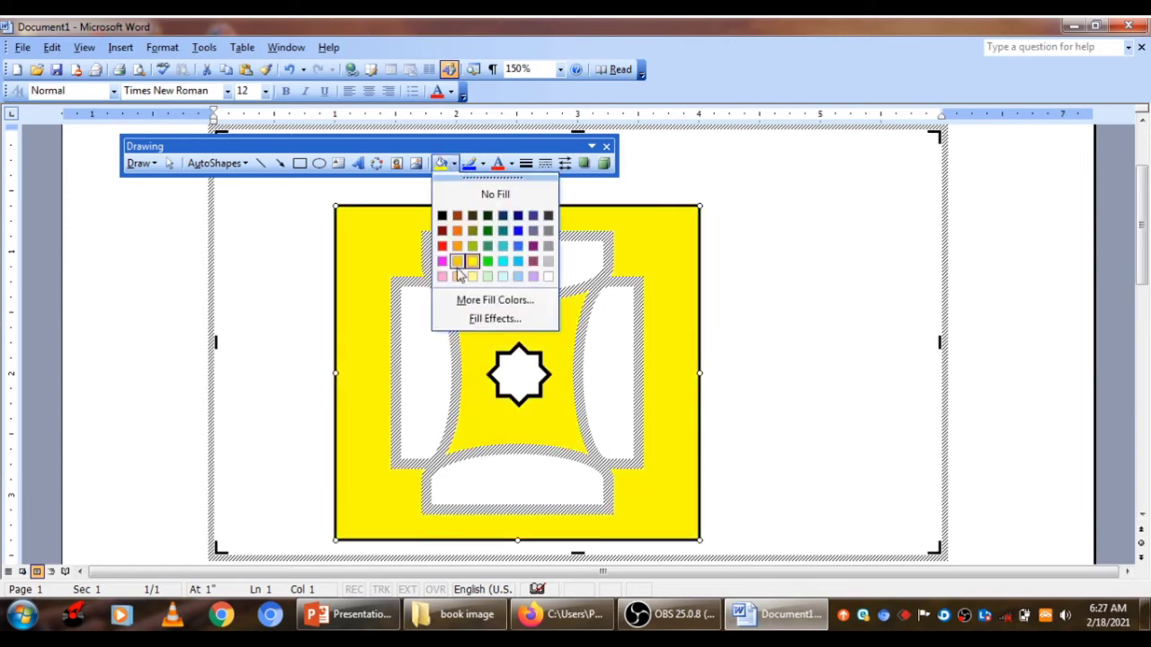
pyautogui.click(466, 300)
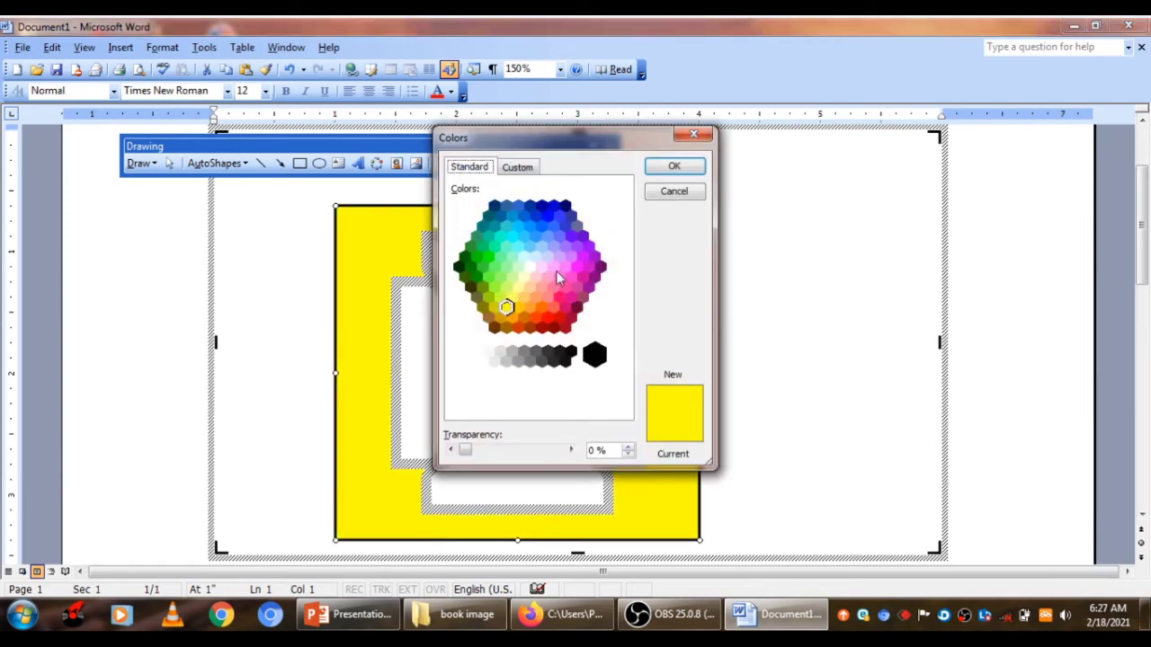
pyautogui.click(558, 280)
pyautogui.click(531, 268)
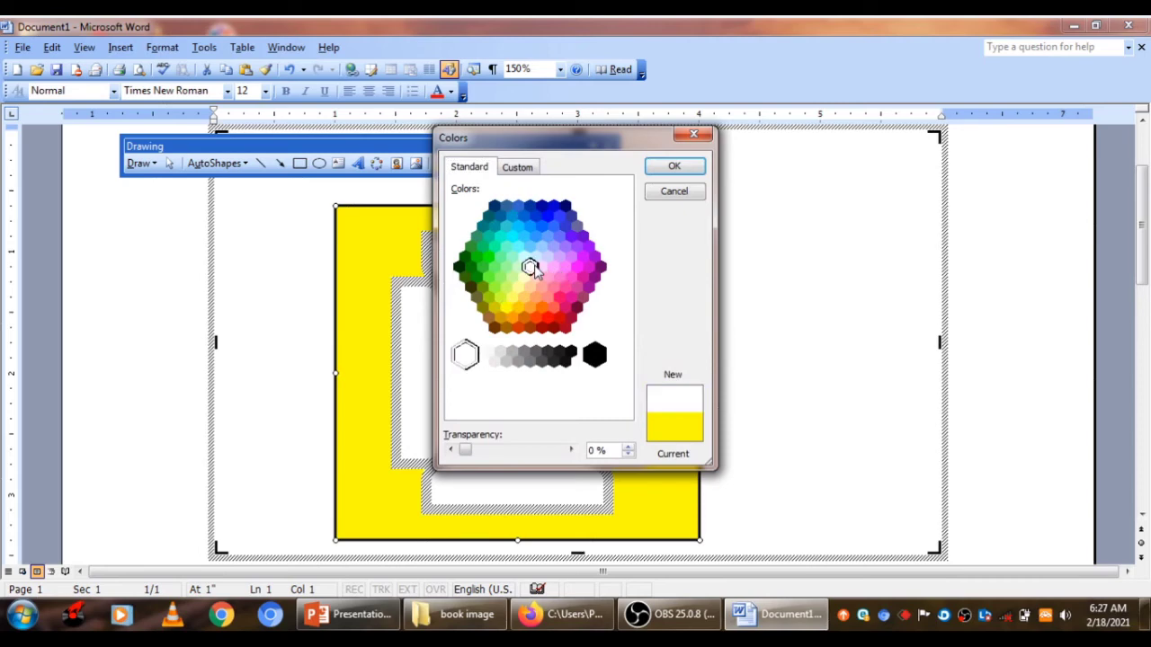
pyautogui.click(674, 169)
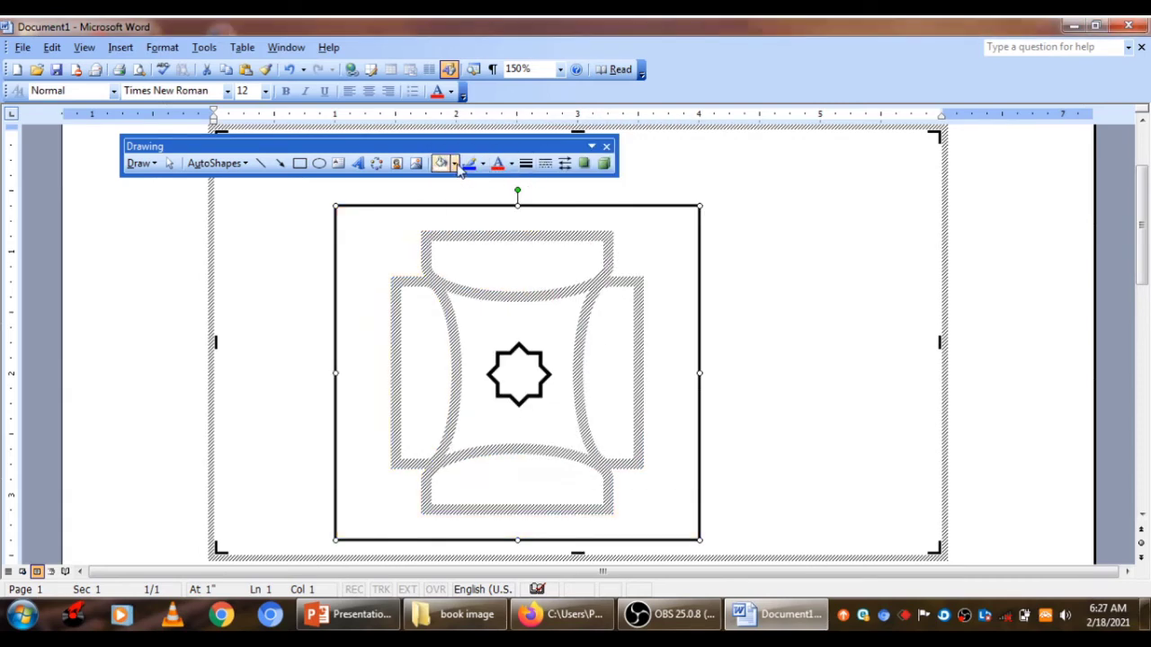
# Step: Set up a two-colour gradient from yellow to light yellow in Fill Effects
pyautogui.click(453, 163)
pyautogui.click(504, 341)
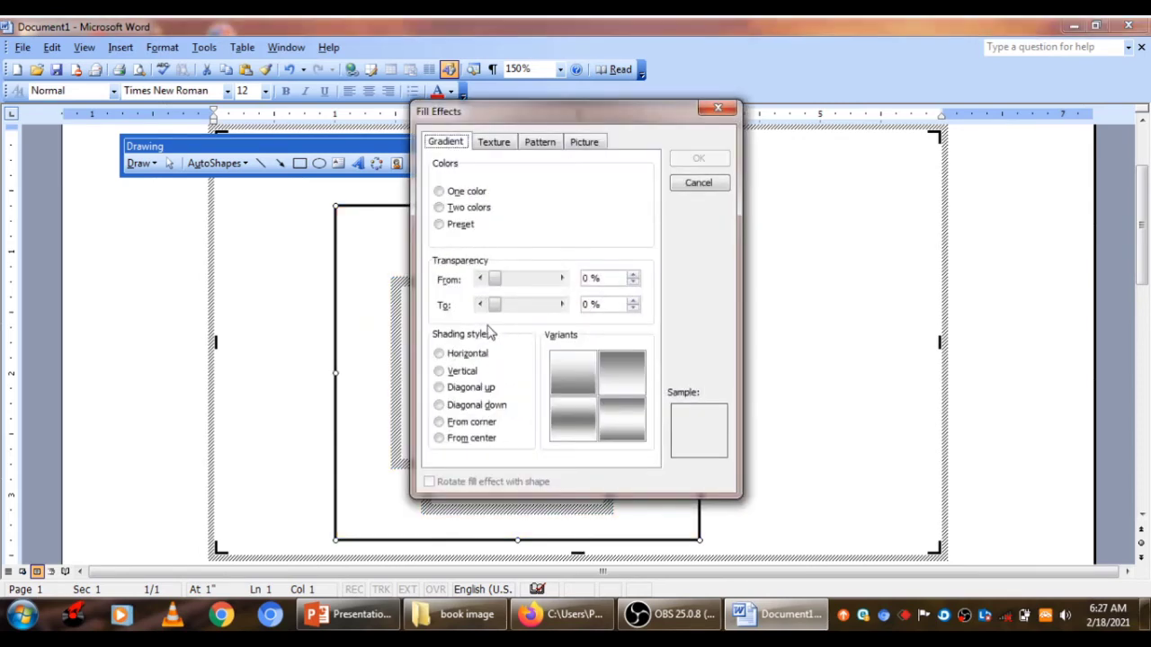
pyautogui.click(440, 207)
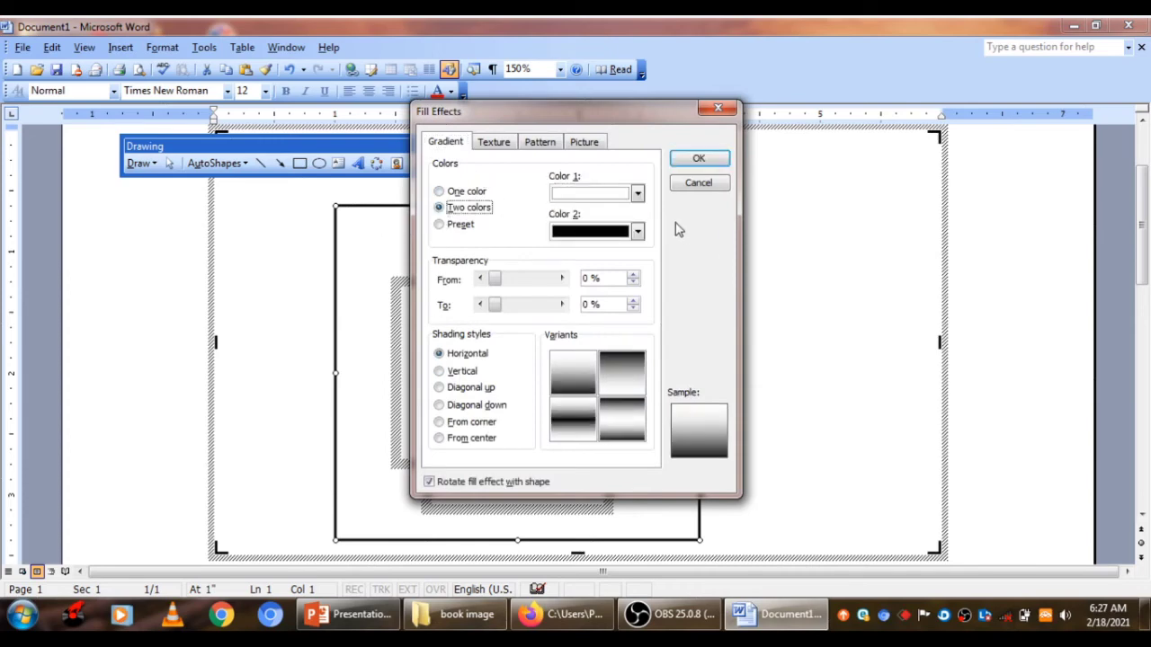
pyautogui.click(637, 193)
pyautogui.click(591, 264)
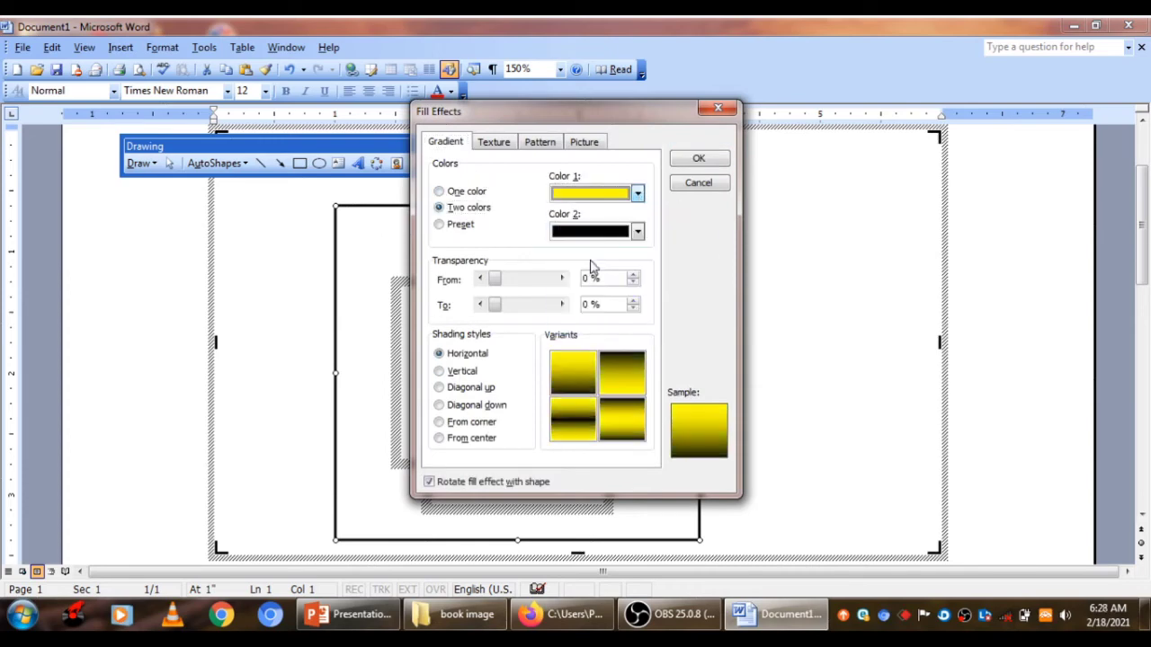
pyautogui.click(636, 232)
pyautogui.click(591, 315)
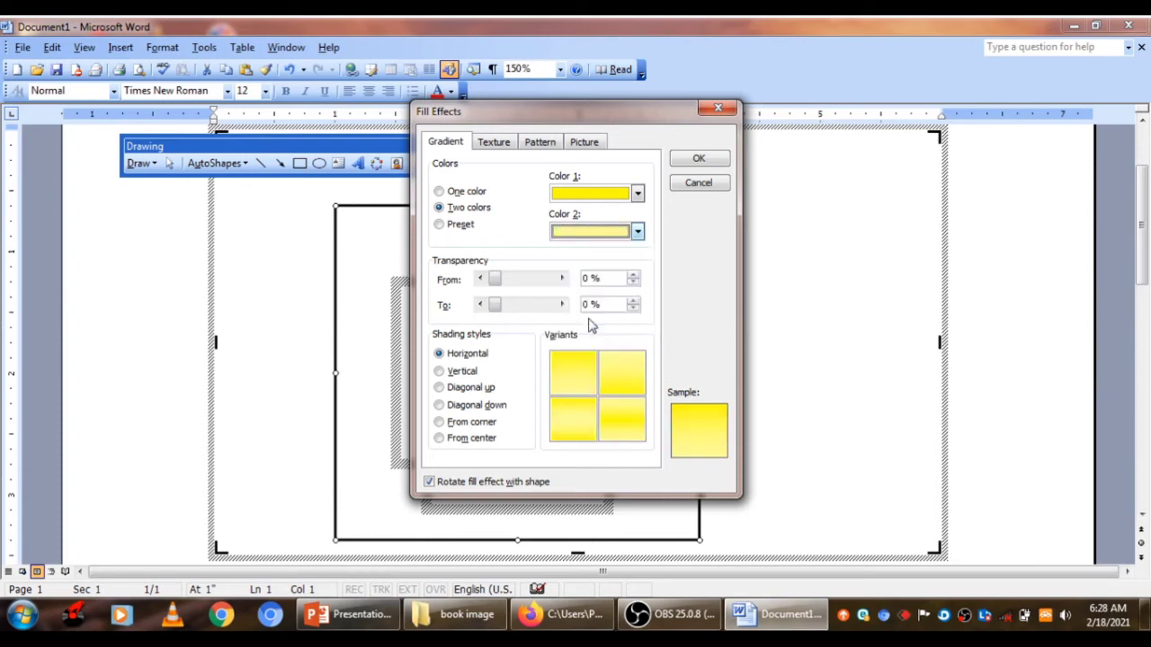
# Step: Choose the Diagonal down shading with the bottom-right variant and apply the gradient
pyautogui.click(499, 422)
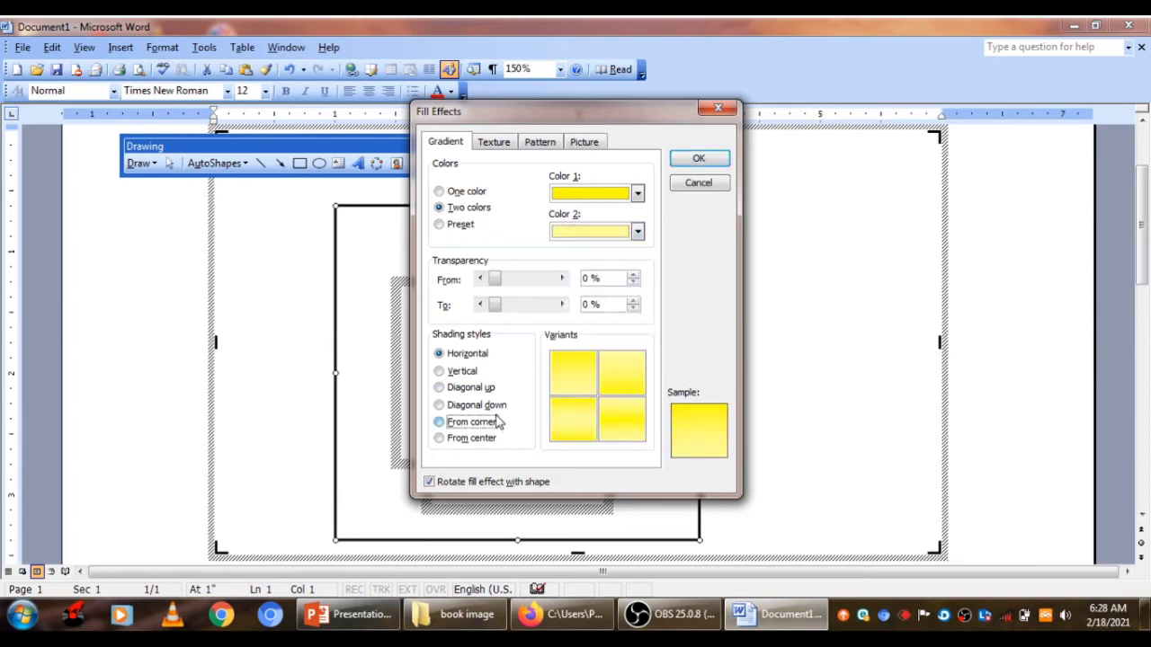
pyautogui.click(601, 420)
pyautogui.click(469, 406)
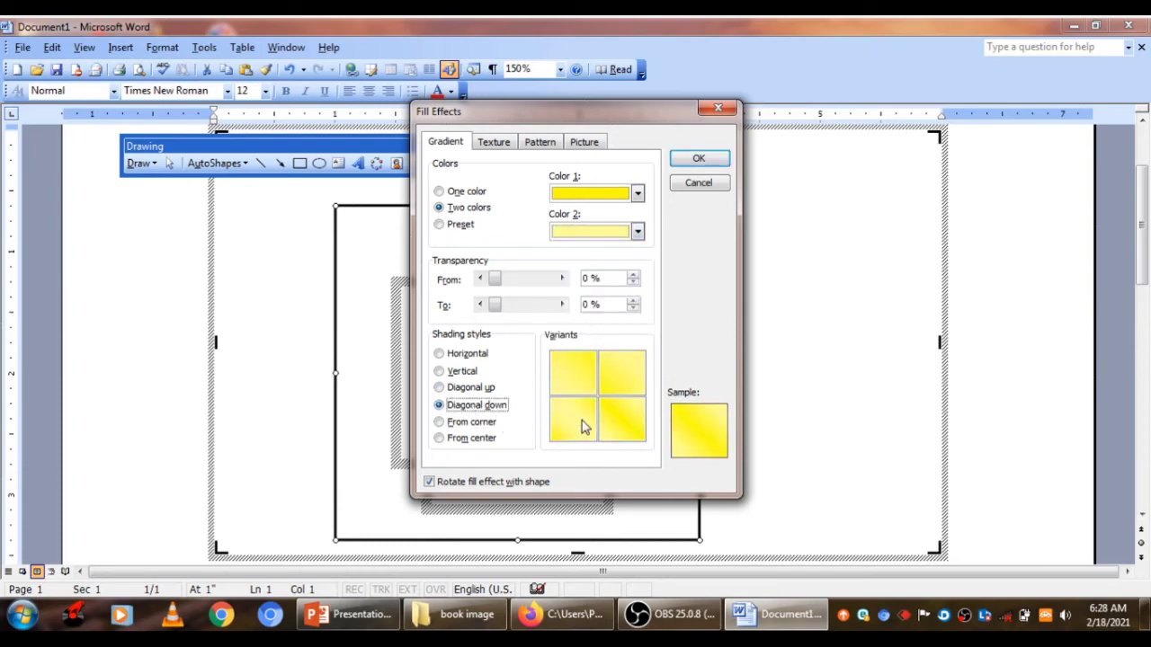
pyautogui.click(617, 420)
pyautogui.click(698, 158)
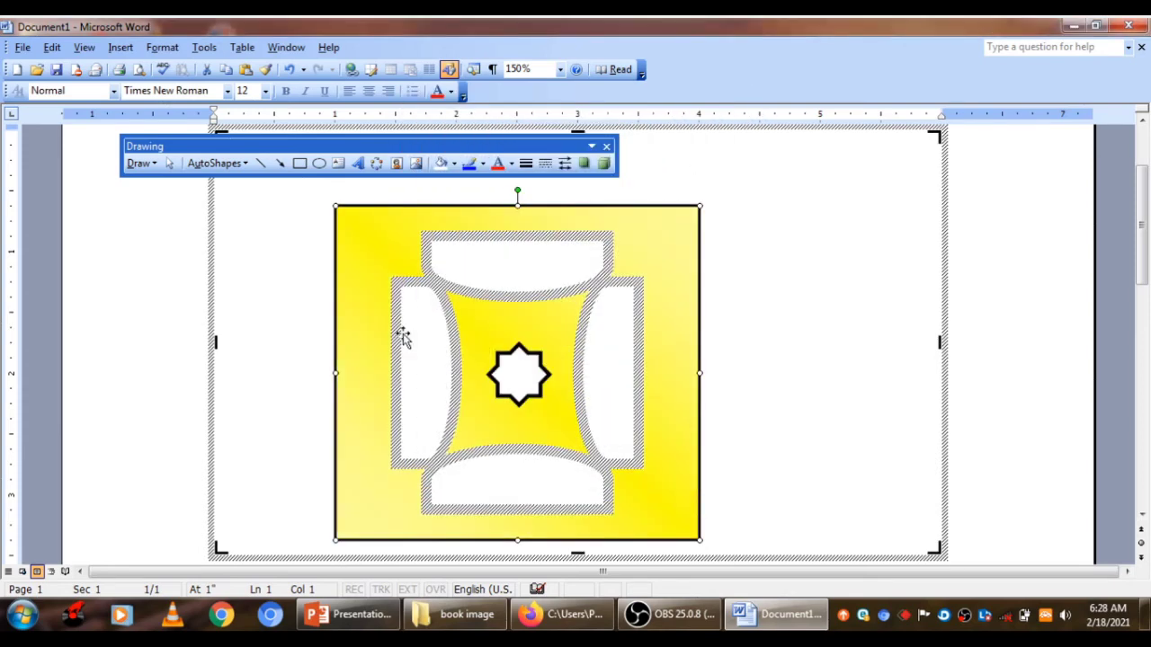
pyautogui.click(545, 269)
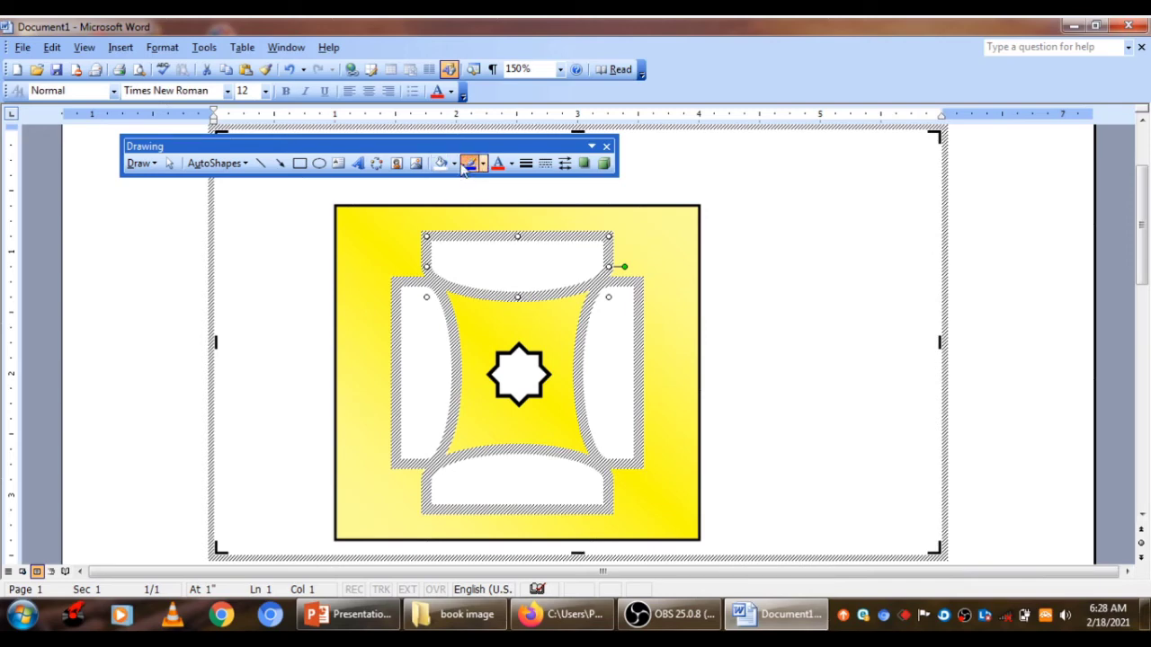
# Step: Try a blue outline on the top panel, undo it, and bring up its fill colour choices
pyautogui.click(468, 164)
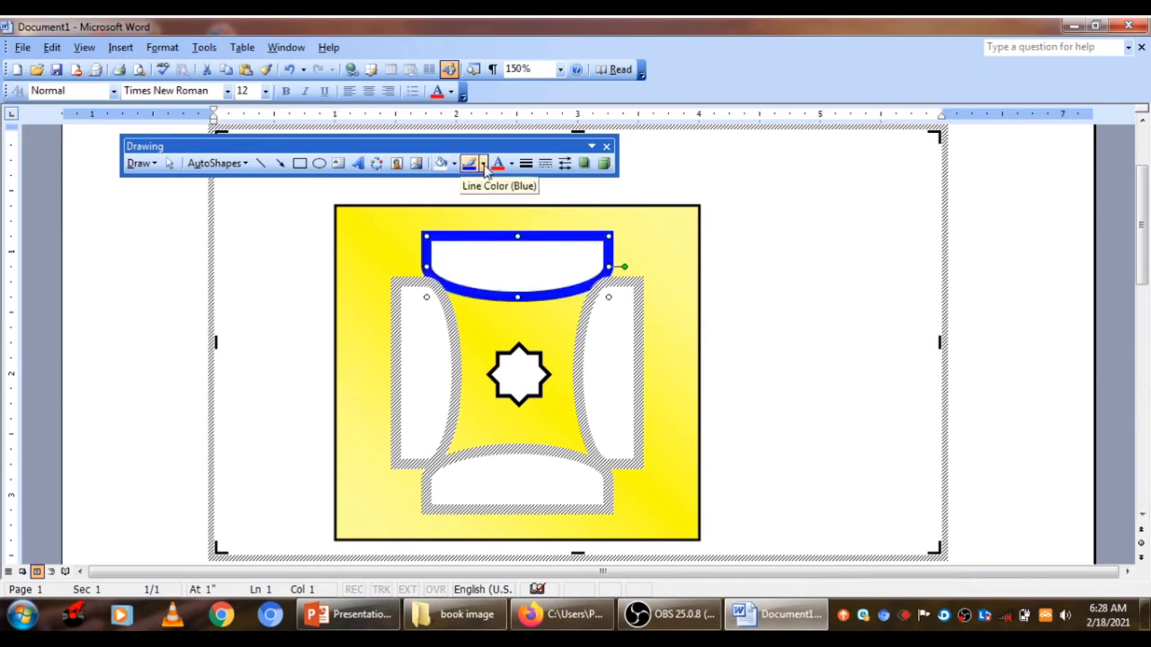
pyautogui.click(484, 164)
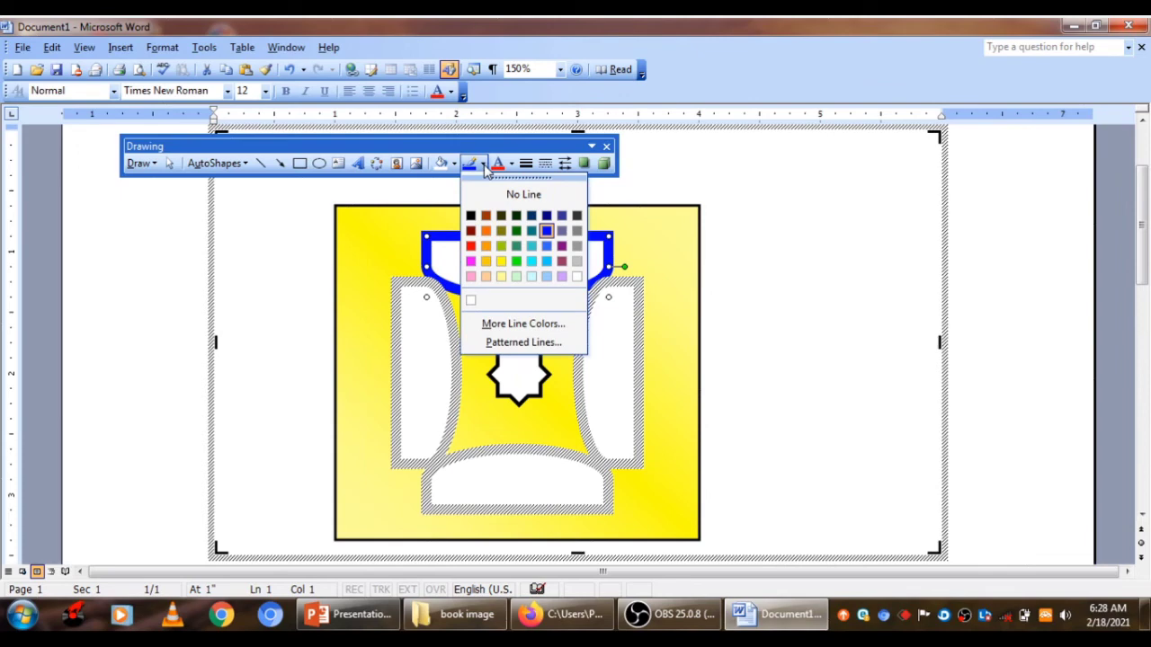
pyautogui.click(726, 267)
pyautogui.hotkey('ctrl', 'z')
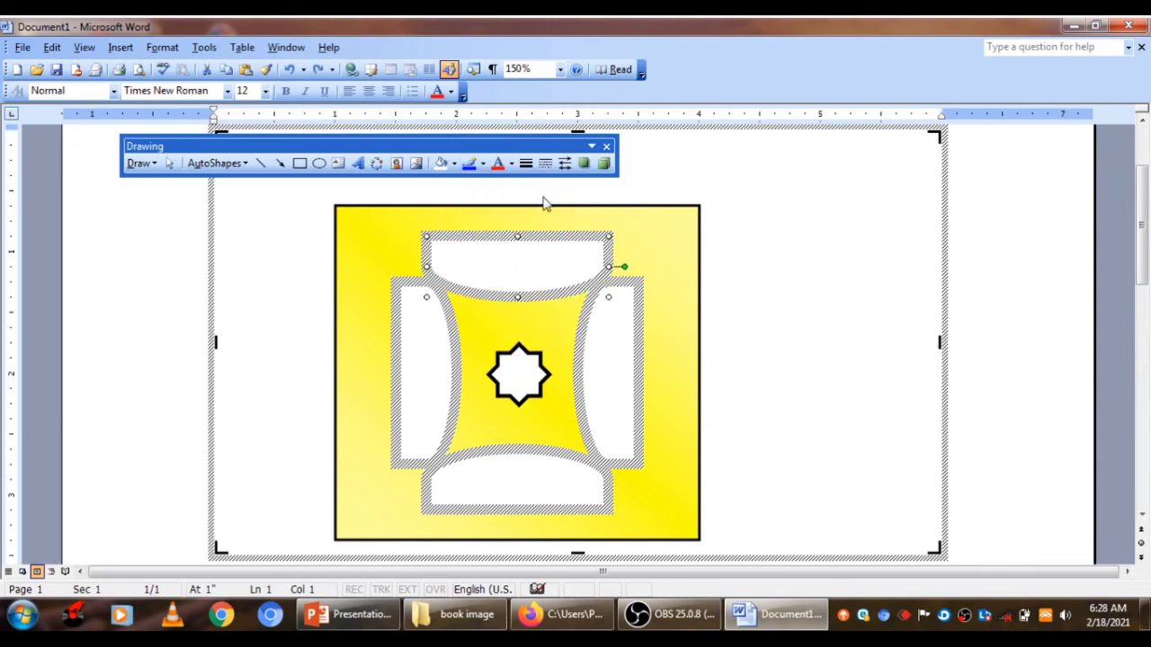
pyautogui.click(454, 163)
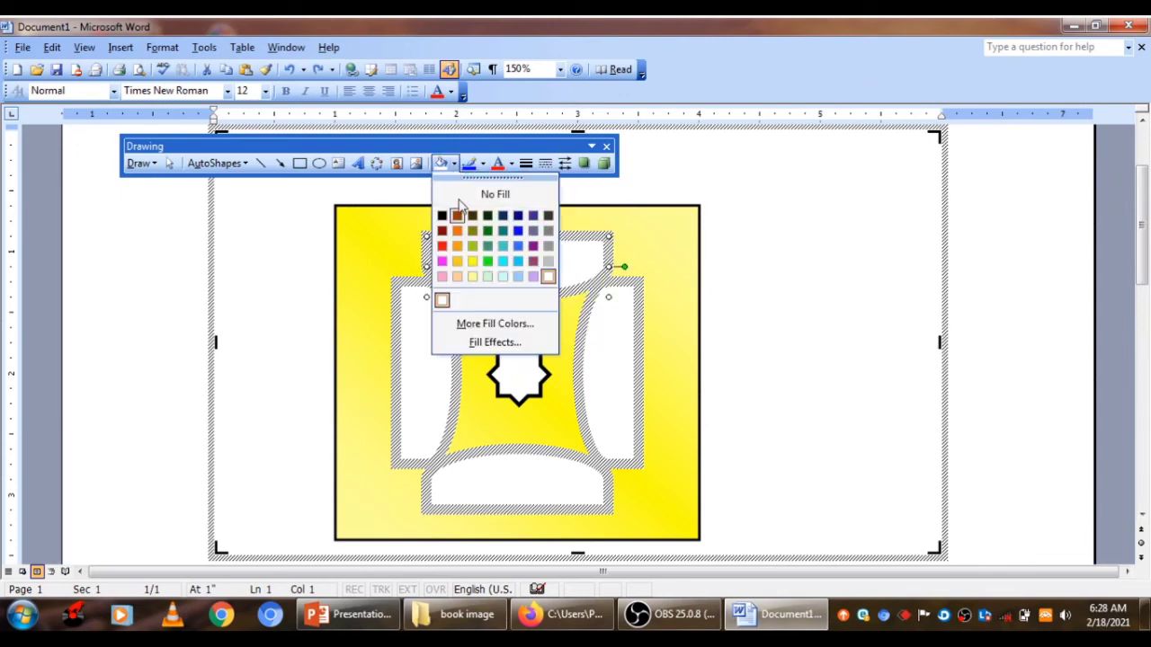
# Step: Start a preset gradient fill for the top panel, trying Daybreak with diagonal-down shading
pyautogui.click(489, 346)
pyautogui.click(462, 208)
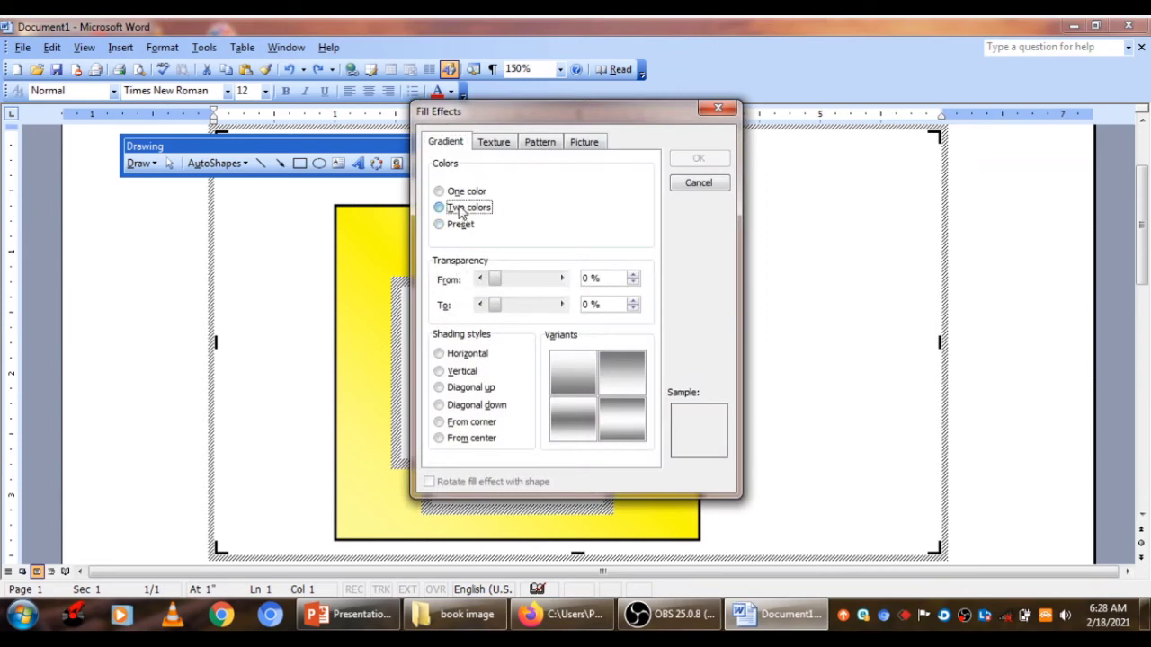
pyautogui.click(462, 224)
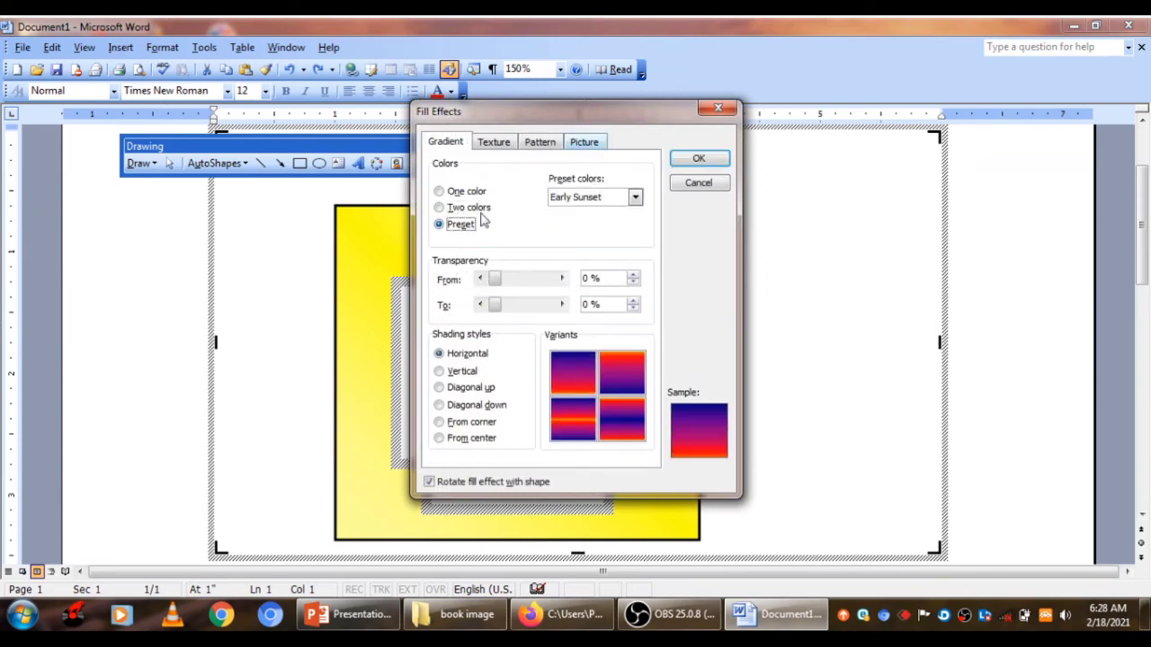
pyautogui.click(635, 198)
pyautogui.click(580, 242)
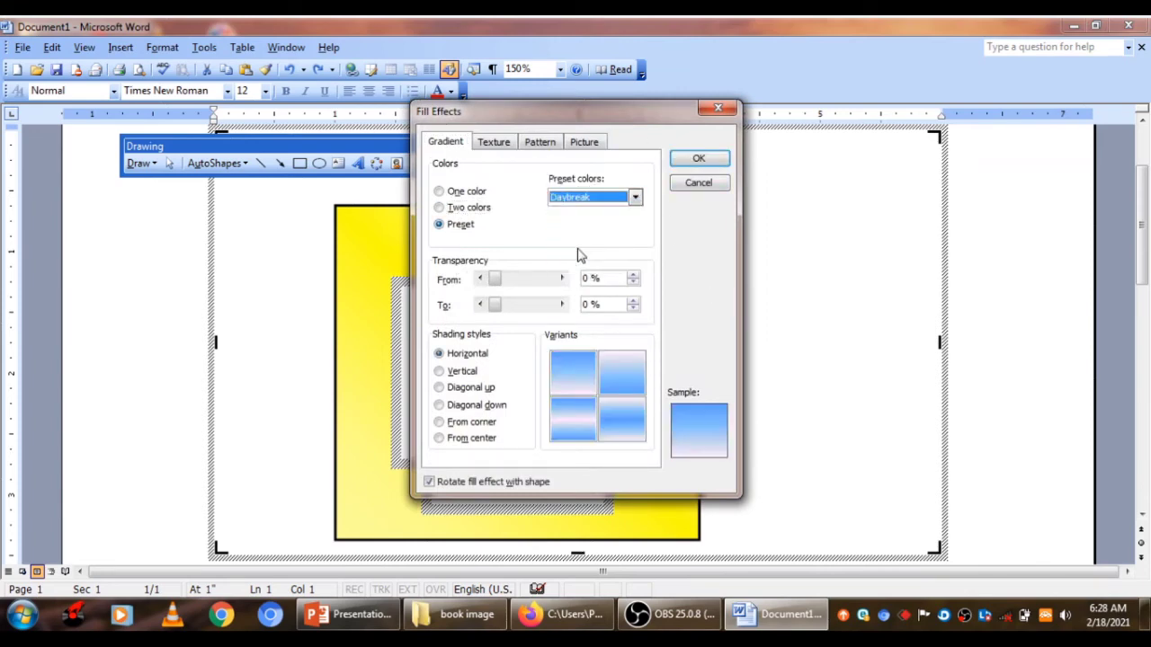
pyautogui.click(495, 406)
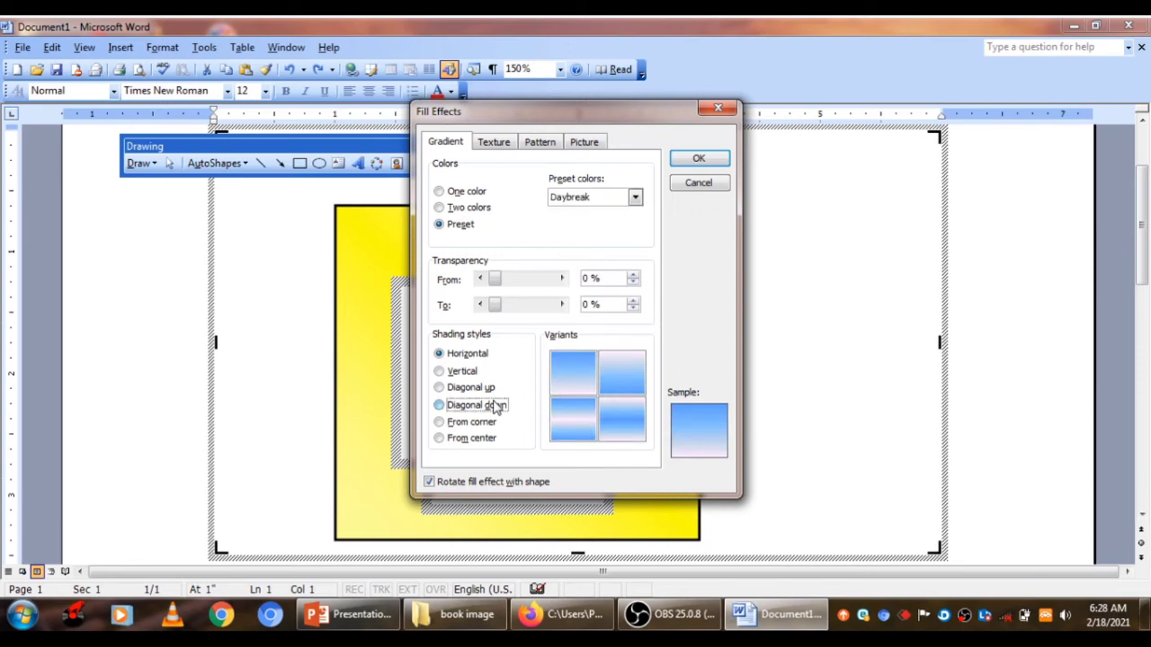
# Step: Preview the Gold, Brass and Silver preset gradients
pyautogui.click(634, 198)
pyautogui.scroll(-3, 629, 236)
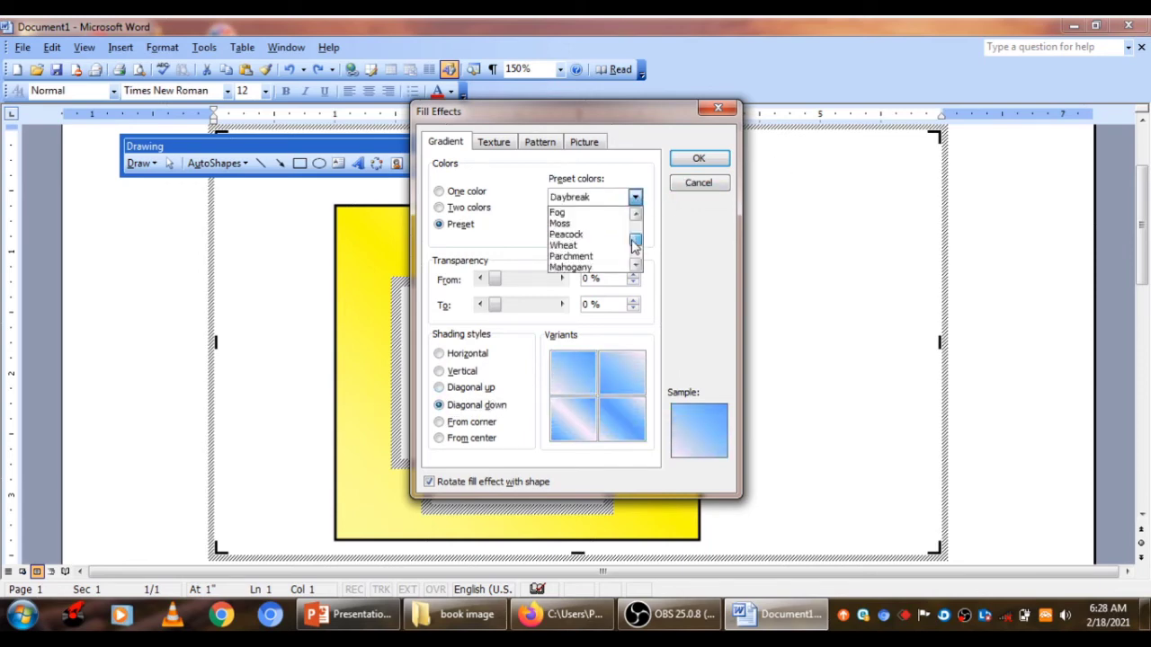
pyautogui.scroll(-2, 620, 247)
pyautogui.click(608, 248)
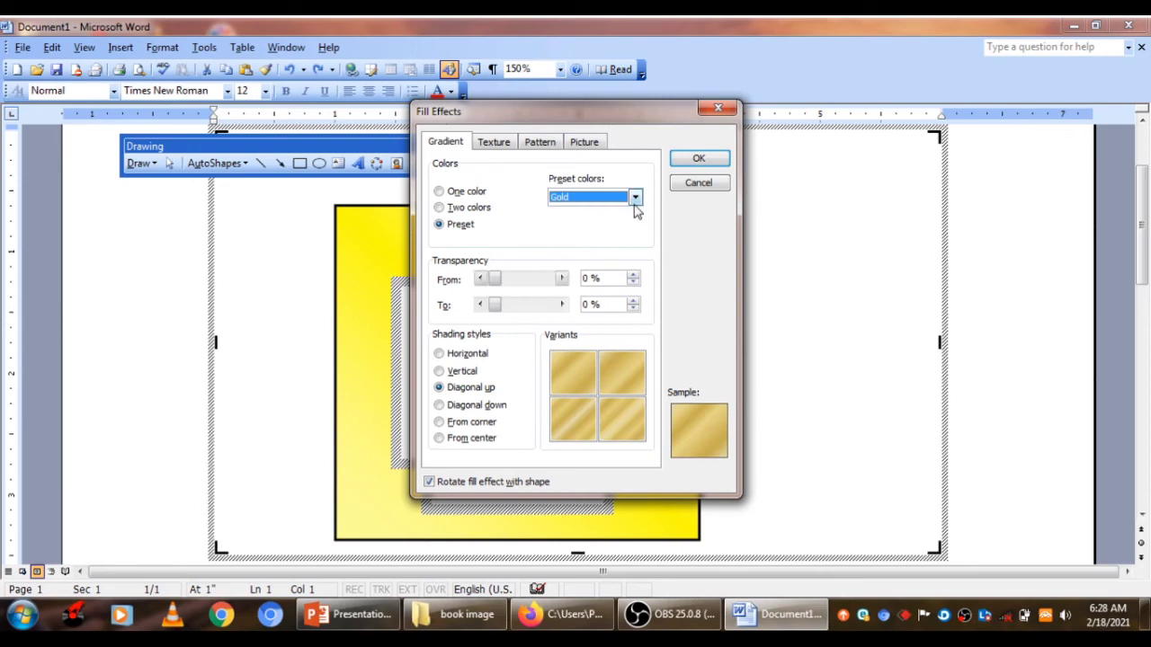
pyautogui.click(635, 197)
pyautogui.click(592, 268)
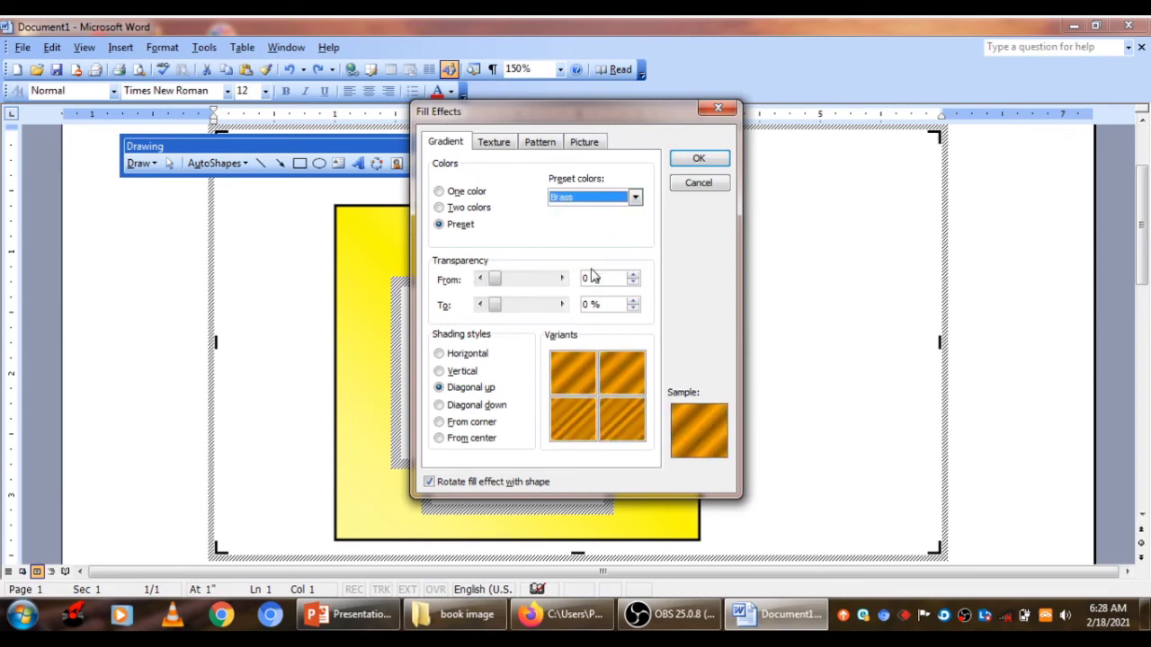
pyautogui.click(634, 197)
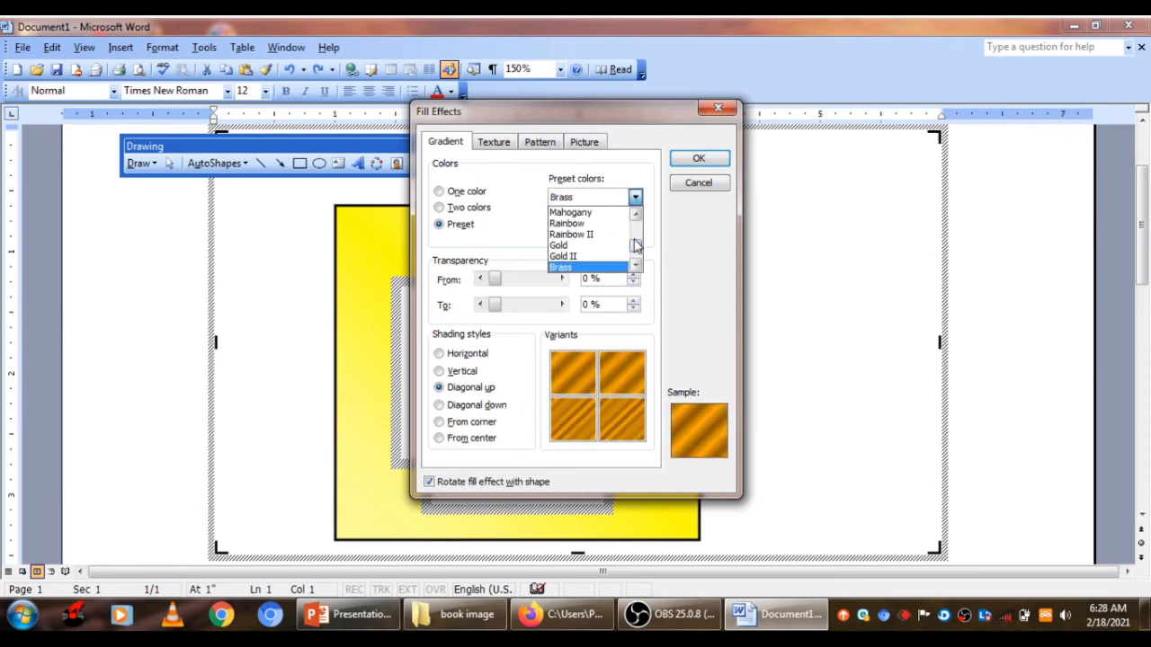
pyautogui.scroll(-2, 635, 256)
pyautogui.click(566, 257)
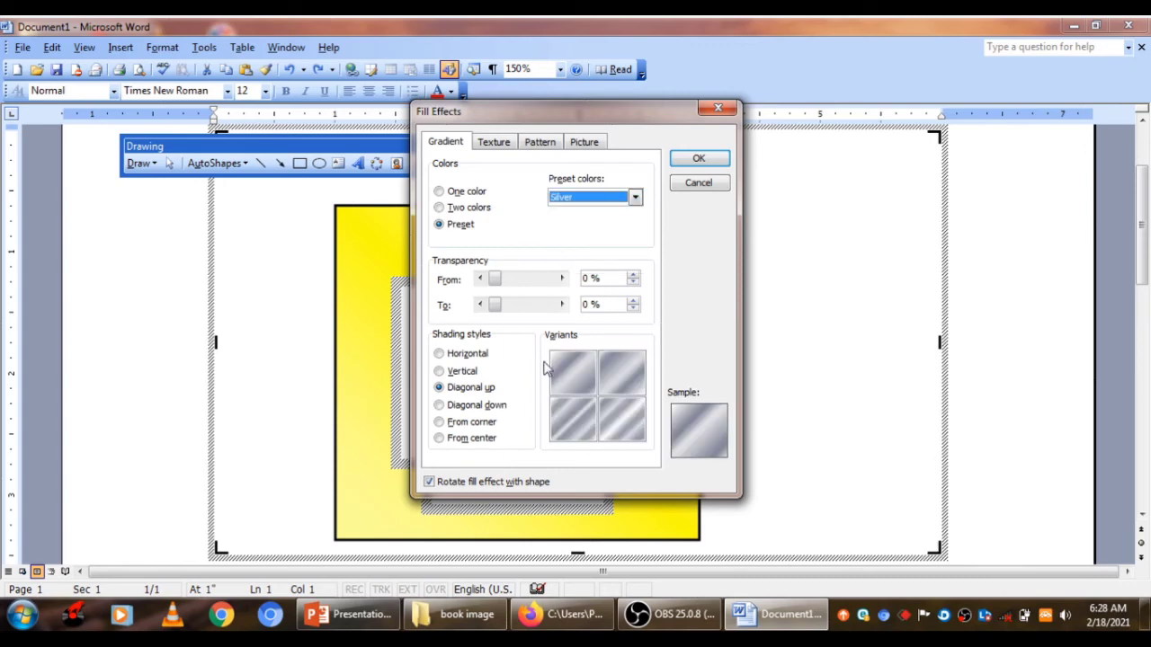
# Step: Try Moss, then apply the Fog preset gradient to the top panel
pyautogui.click(634, 198)
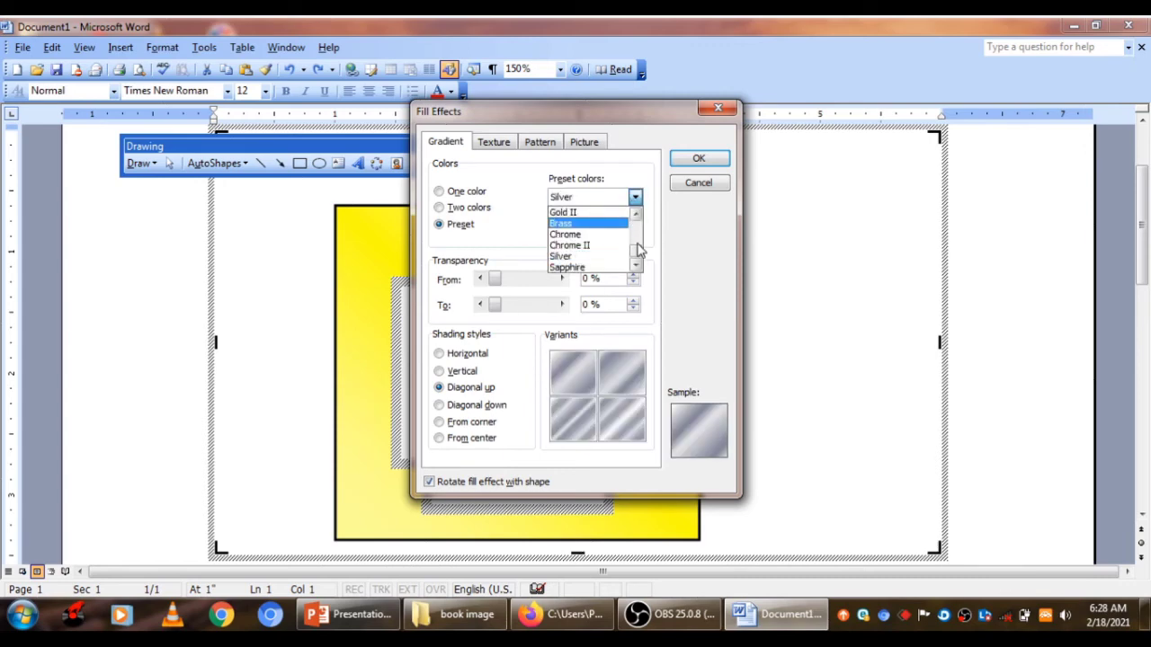
pyautogui.scroll(3, 636, 257)
pyautogui.scroll(1, 621, 252)
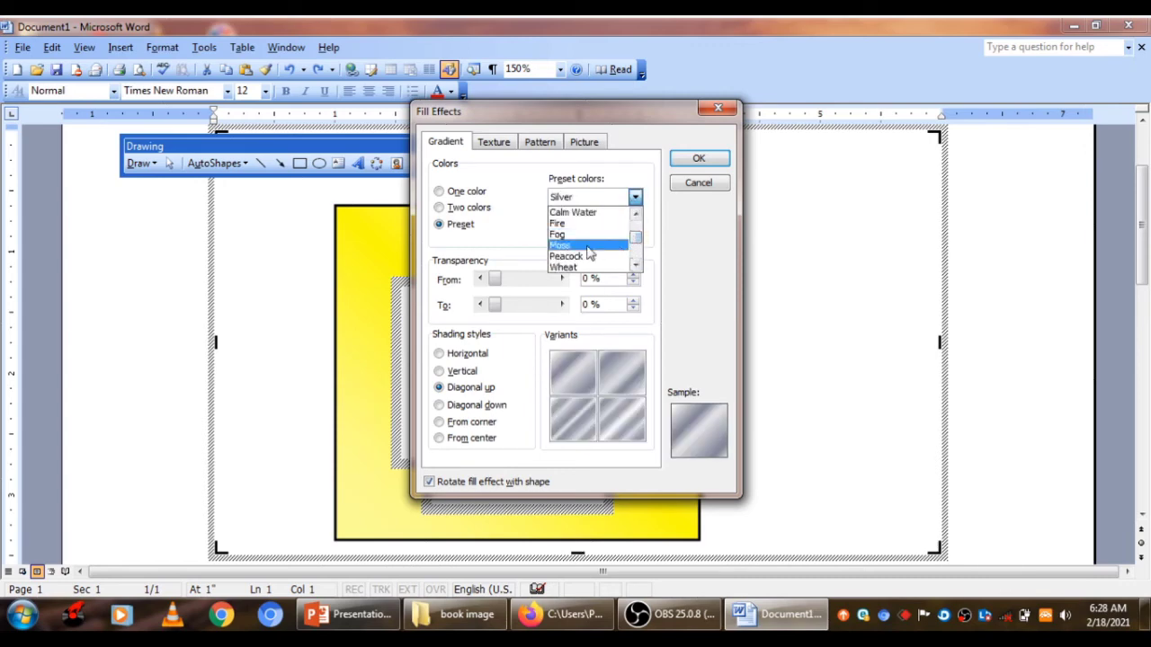
pyautogui.click(586, 246)
pyautogui.click(635, 199)
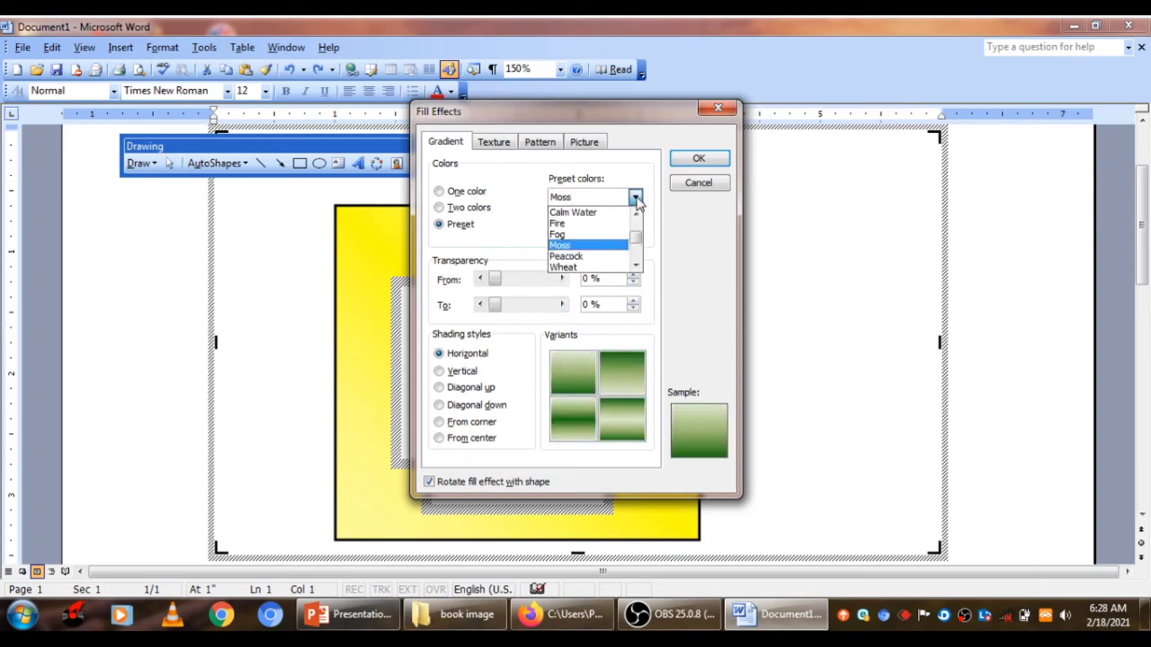
pyautogui.click(585, 235)
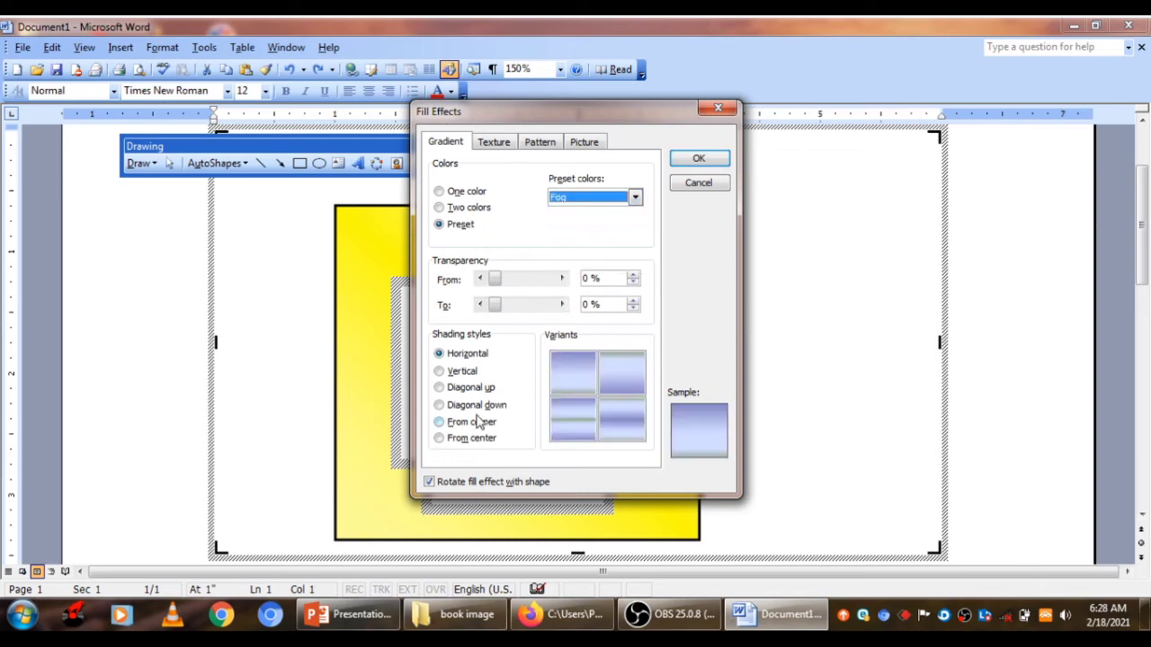
pyautogui.press('Return')
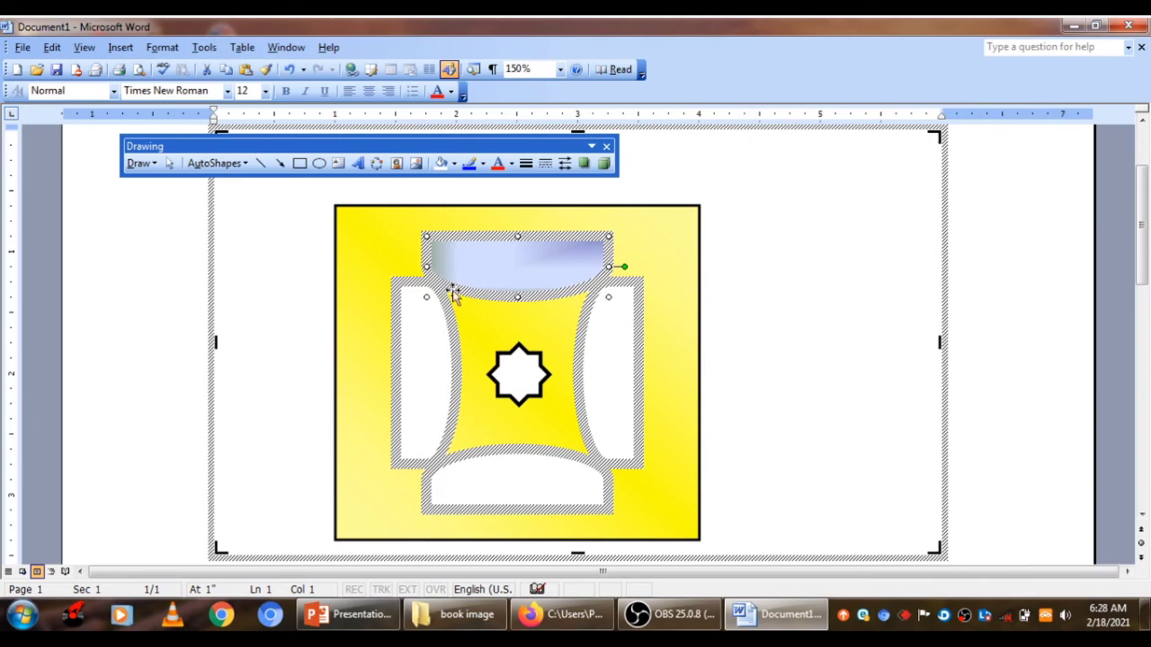
# Step: Deselect the panel and compare the drawing with the PDF reference design
pyautogui.click(818, 296)
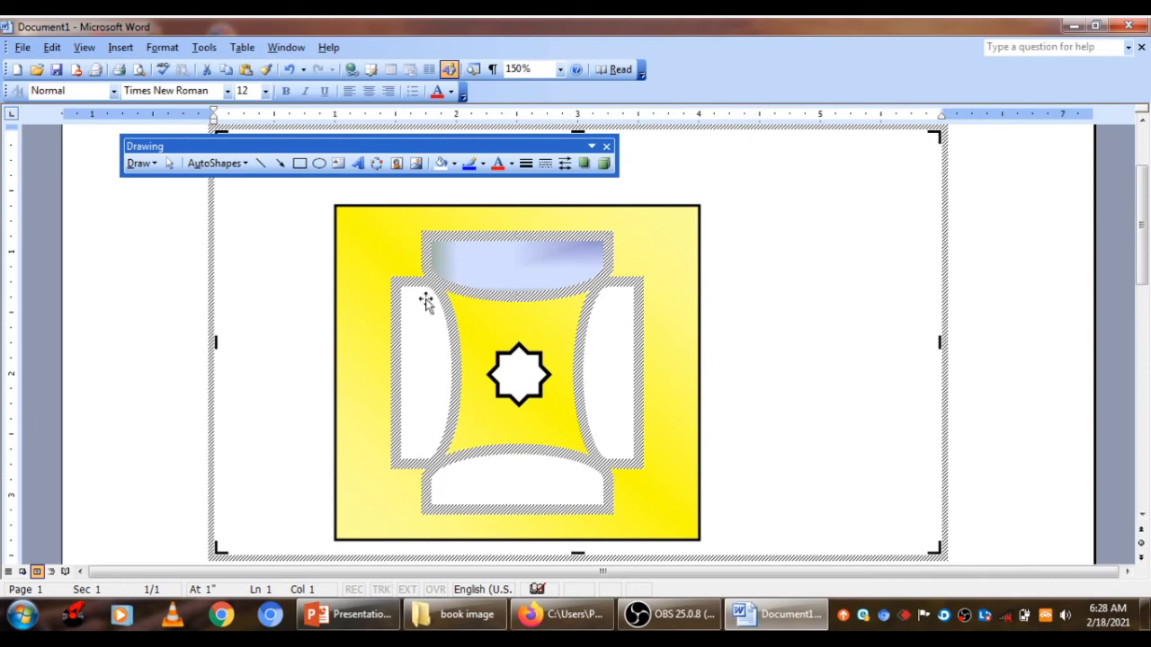
pyautogui.click(562, 616)
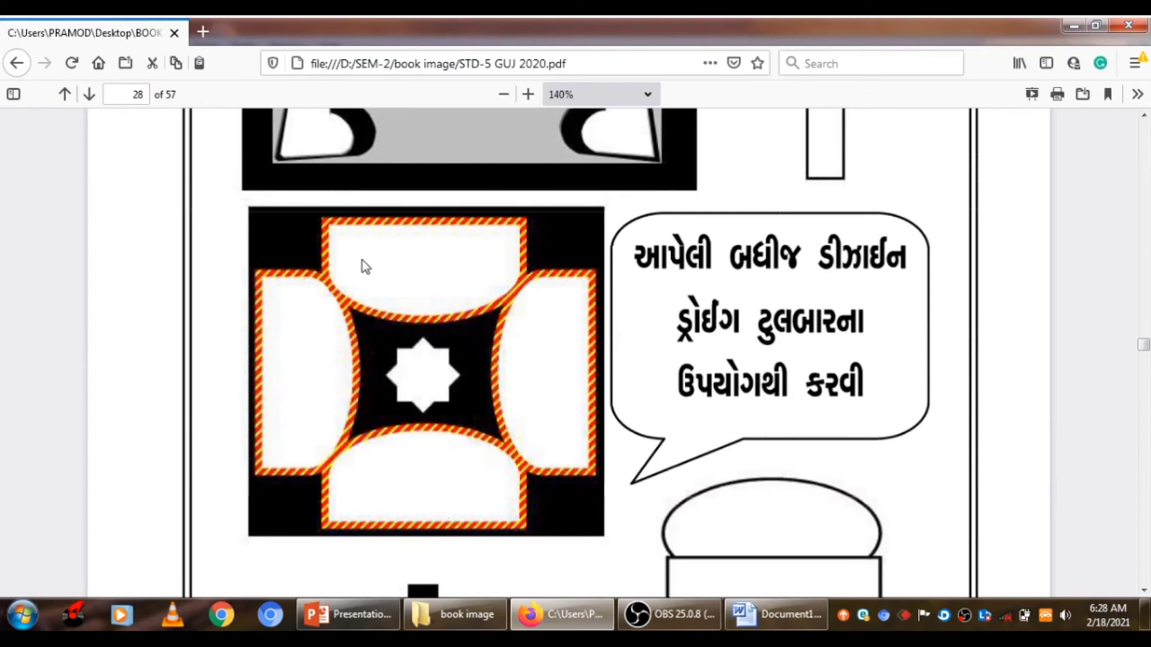
pyautogui.click(562, 615)
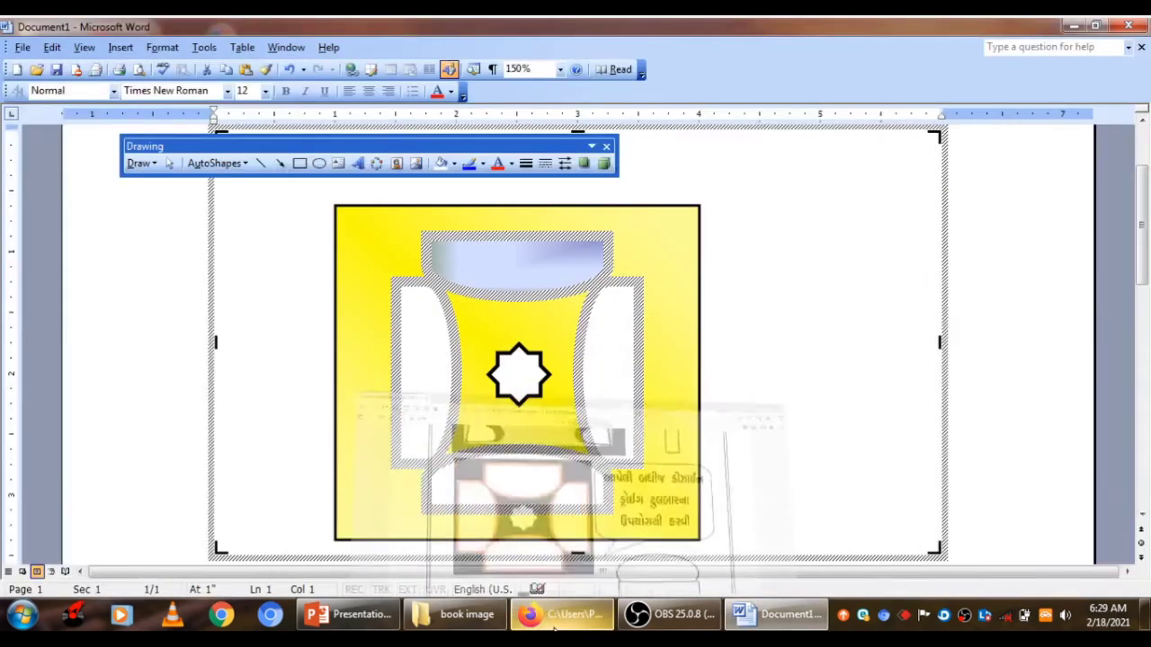
# Step: Reselect the top panel and check its gradient fill settings without changes
pyautogui.click(572, 232)
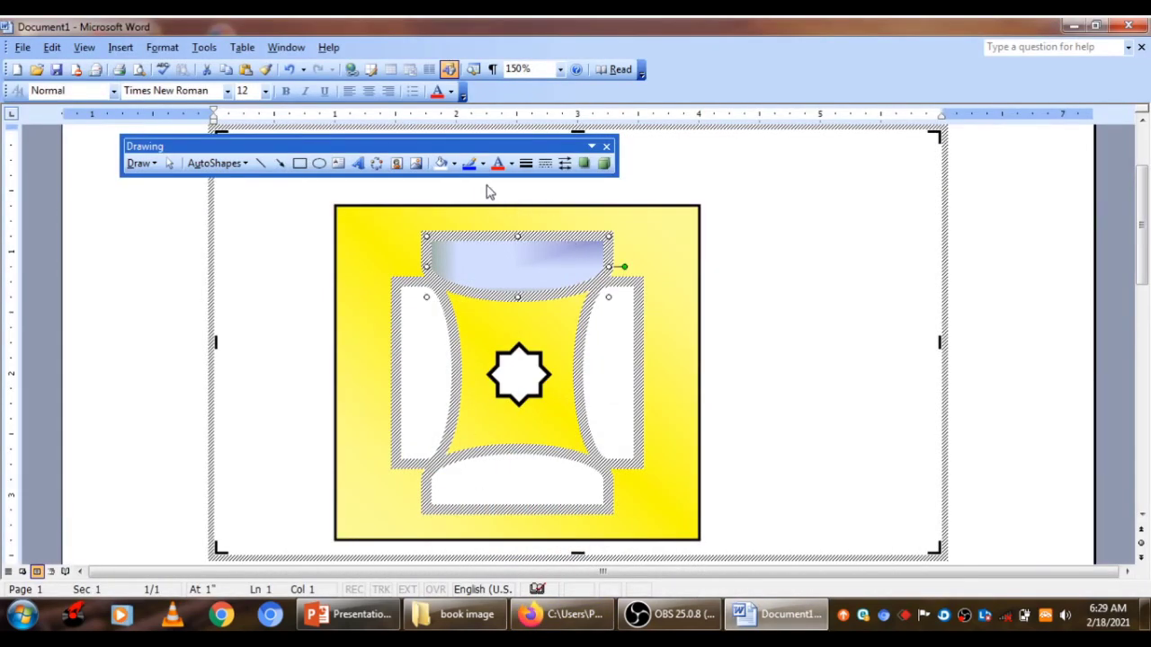
pyautogui.click(454, 164)
pyautogui.click(490, 341)
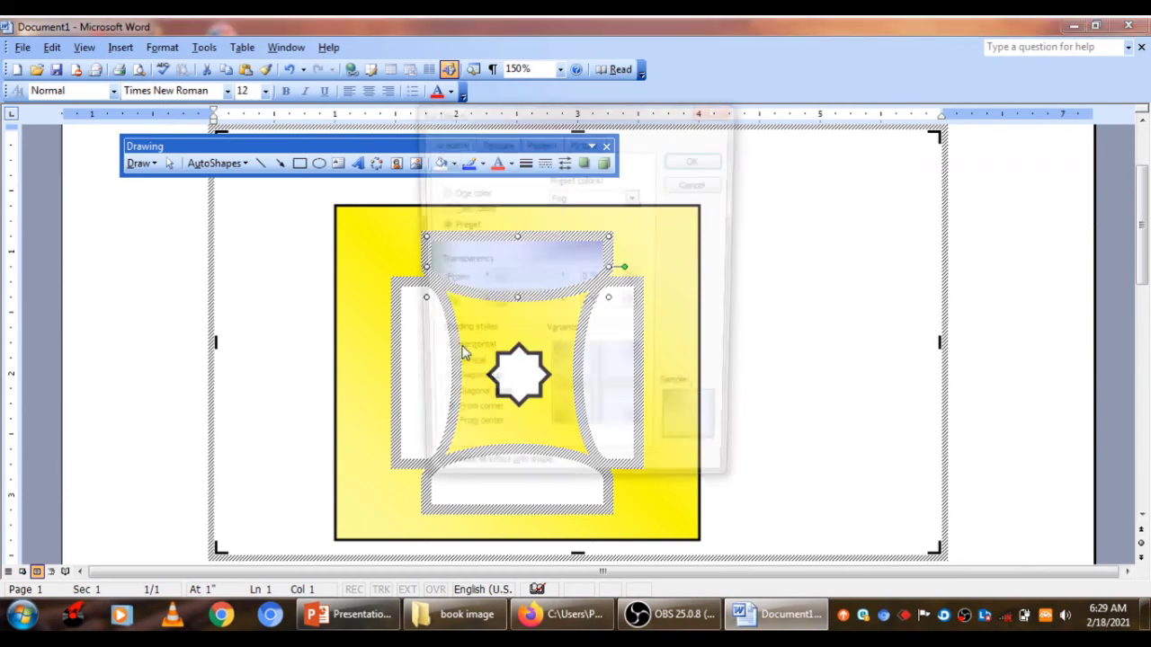
pyautogui.click(719, 109)
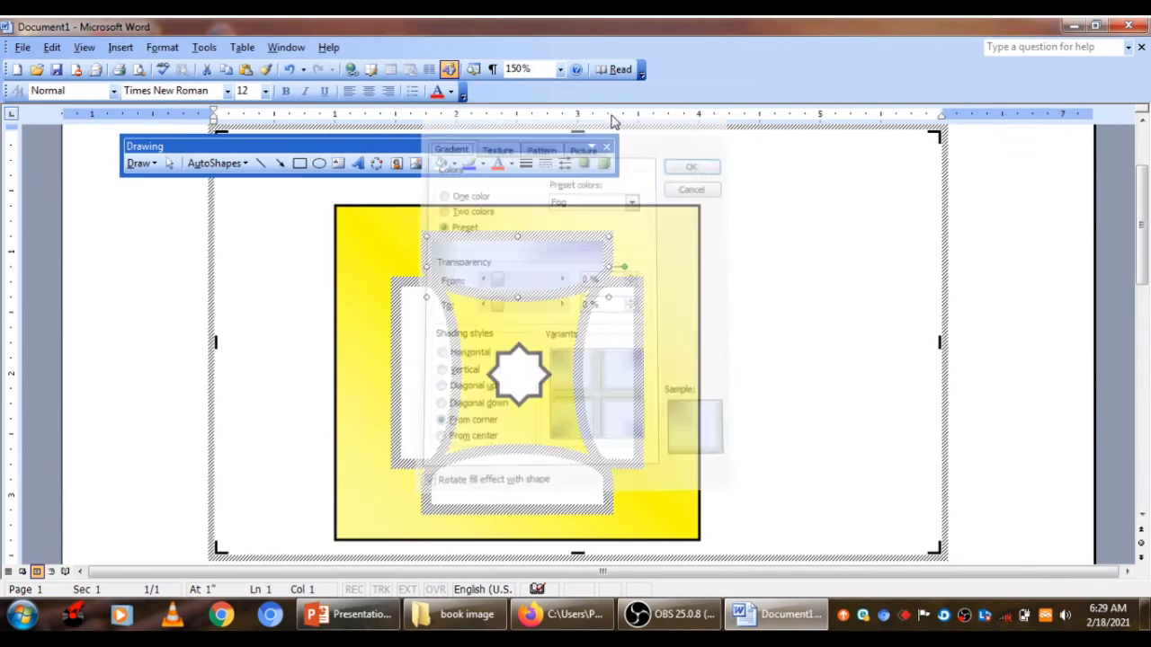
# Step: Give the top panel a patterned outline with Red foreground and Black background
pyautogui.click(483, 168)
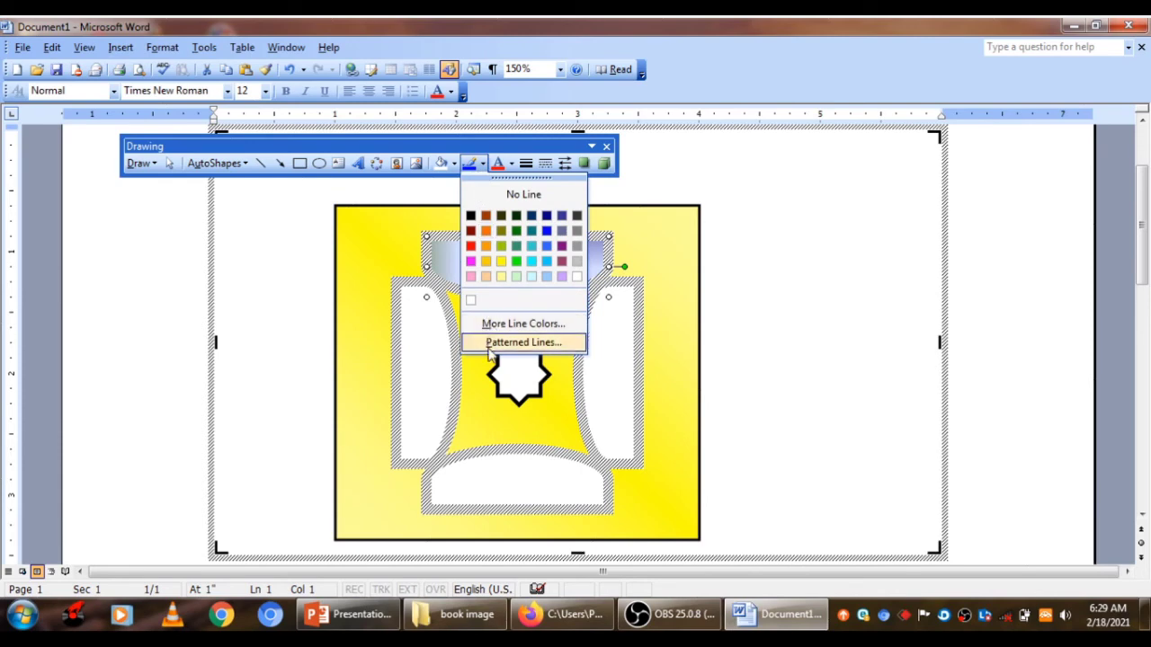
pyautogui.click(503, 342)
pyautogui.click(528, 369)
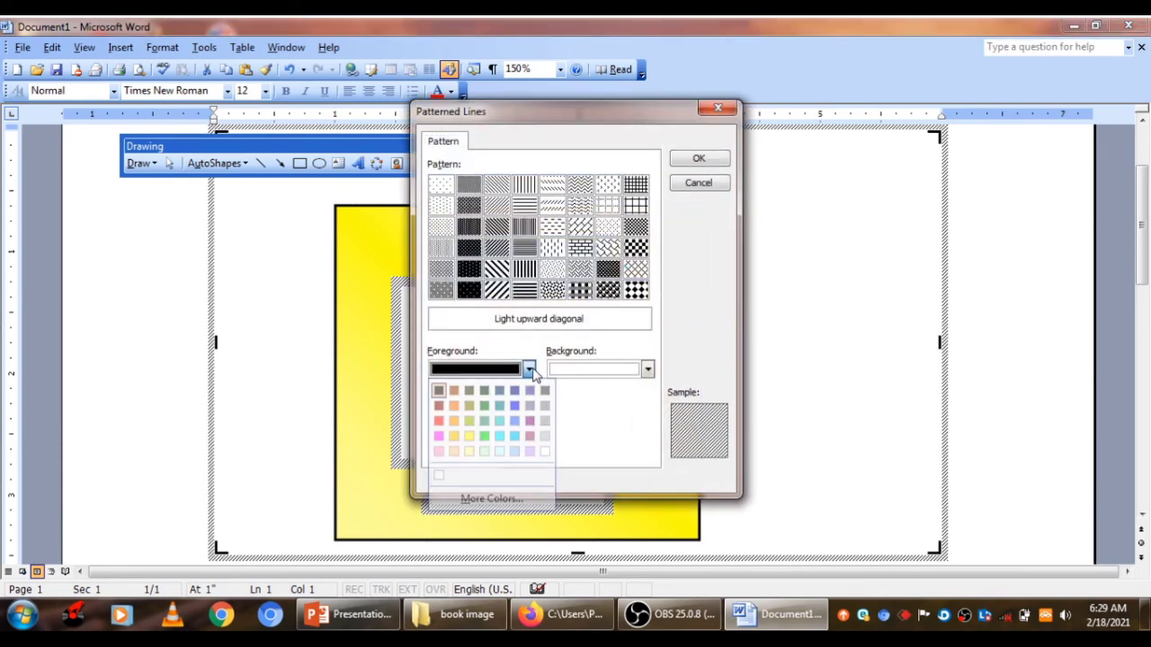
pyautogui.click(469, 436)
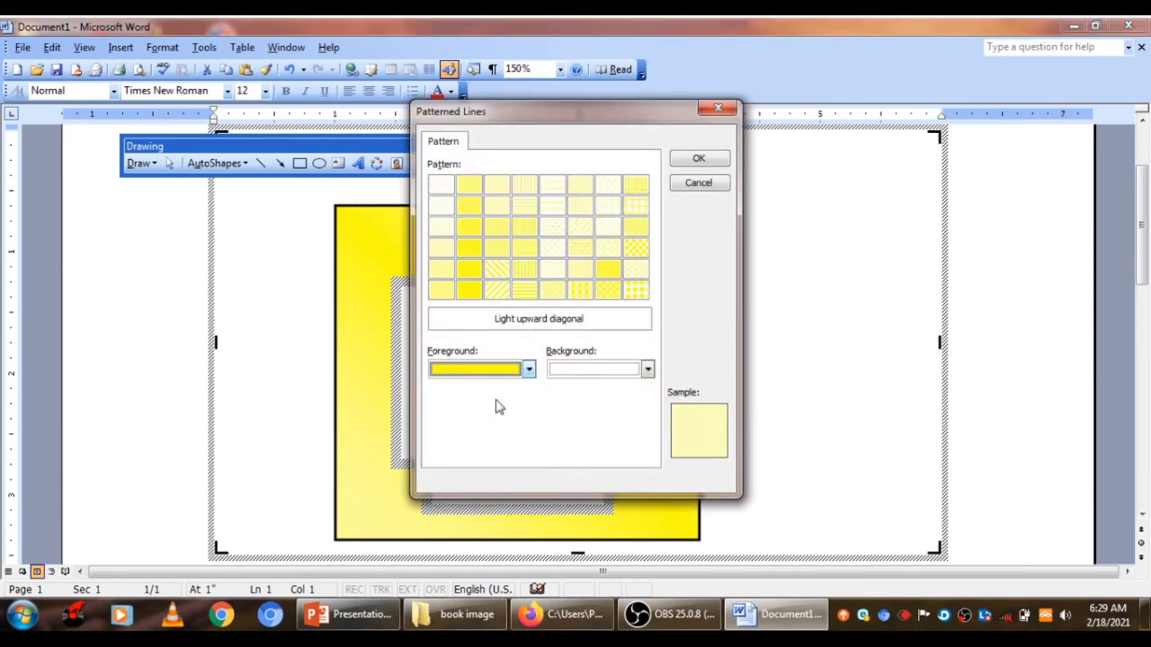
pyautogui.click(528, 370)
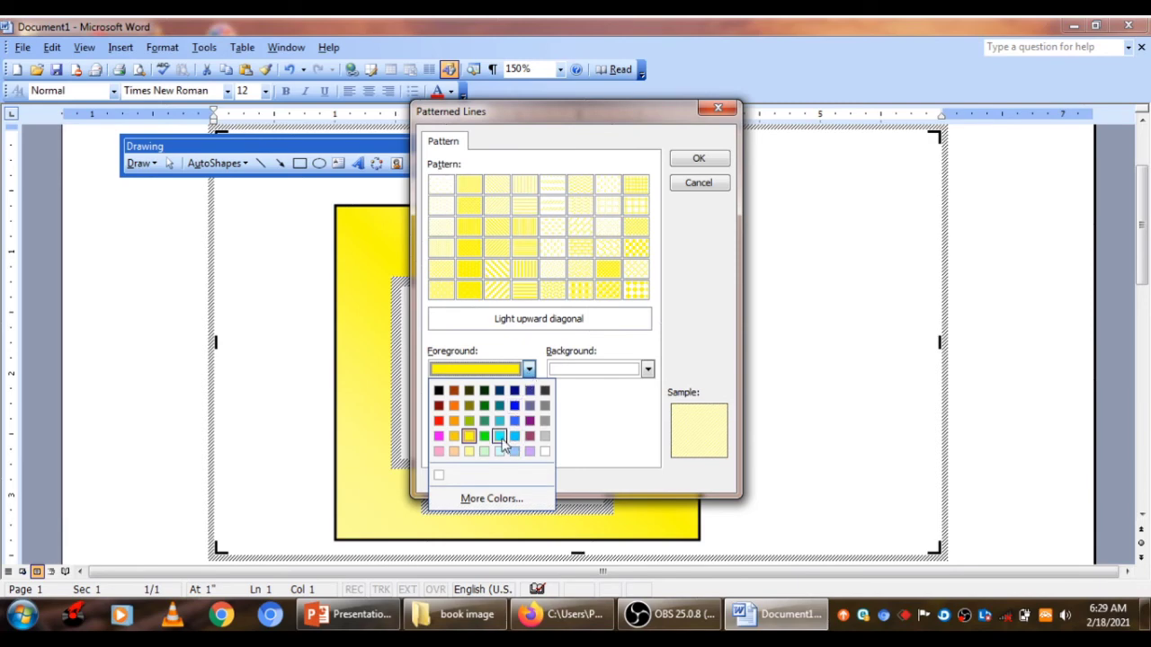
pyautogui.click(438, 421)
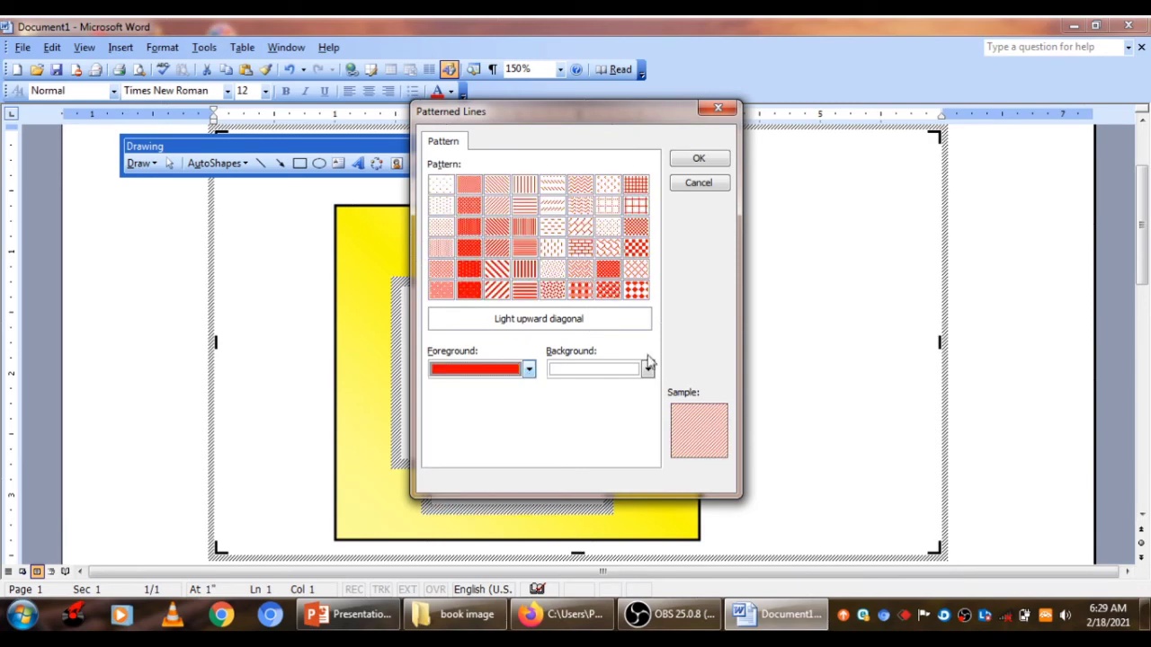
pyautogui.click(647, 368)
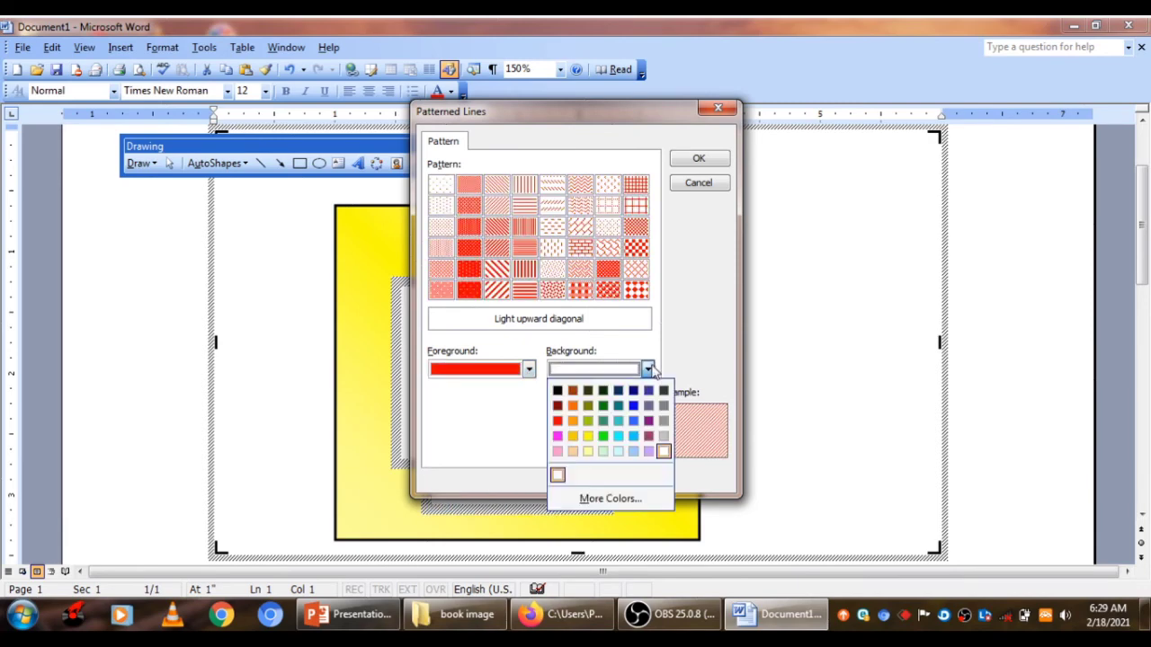
pyautogui.click(555, 392)
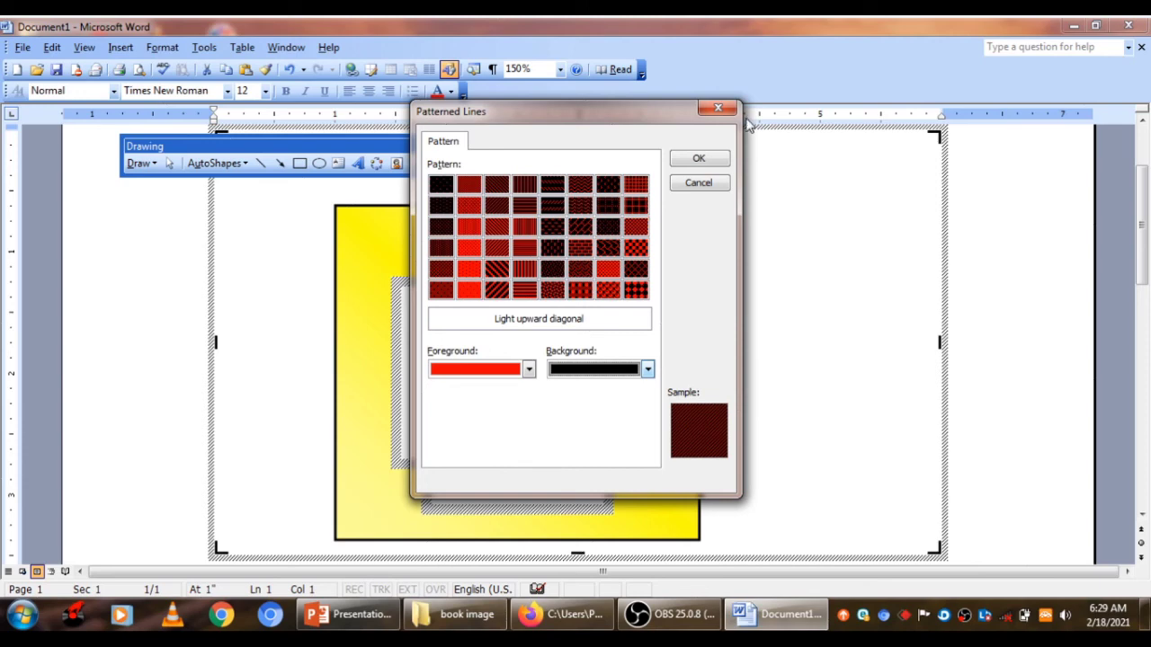
pyautogui.click(700, 159)
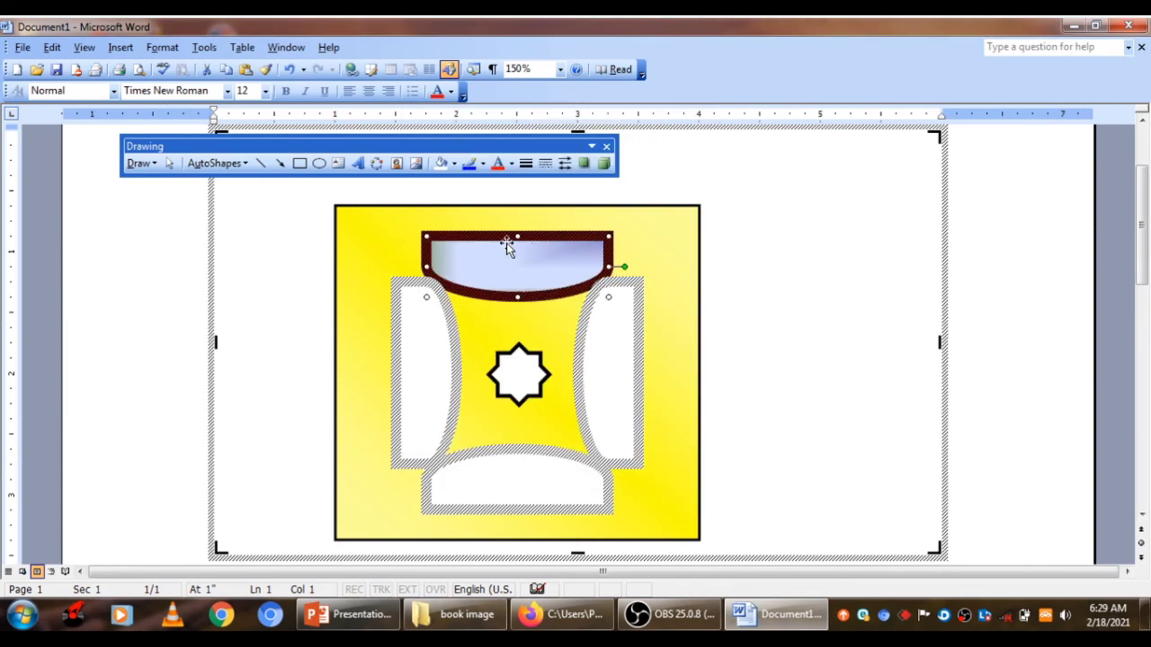
# Step: Select the yellow background, four panels and central star, and group them
pyautogui.click(315, 326)
pyautogui.click(378, 236)
pyautogui.keyDown('shift'); pyautogui.click(501, 261); pyautogui.keyUp('shift')
pyautogui.keyDown('shift'); pyautogui.click(413, 368); pyautogui.keyUp('shift')
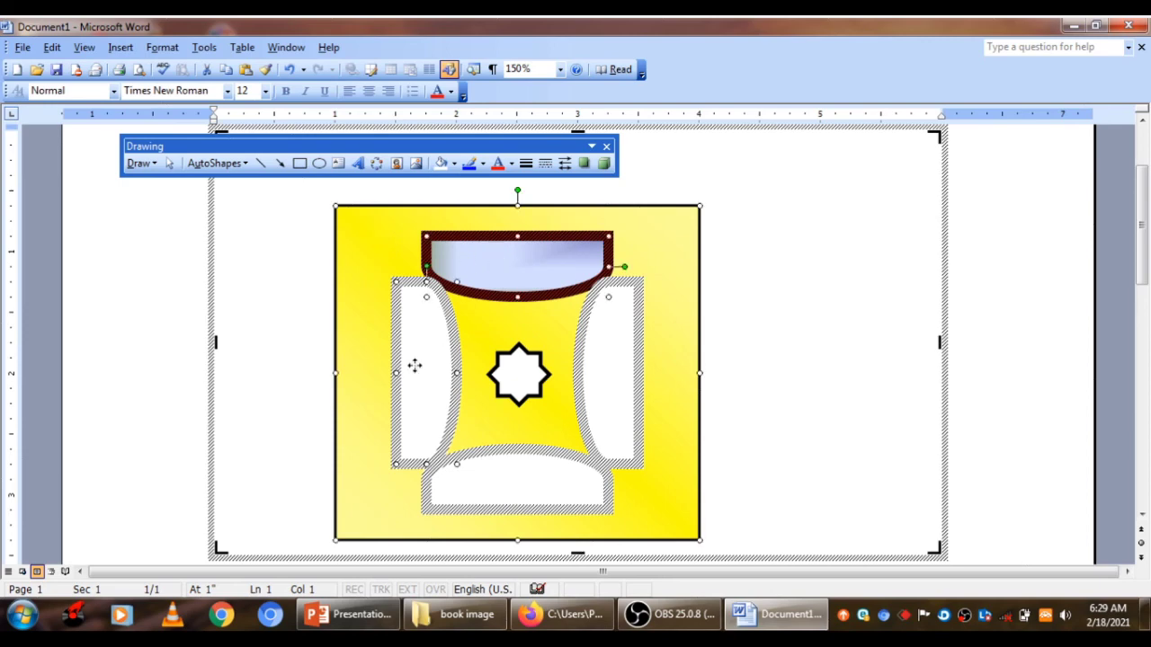
pyautogui.keyDown('shift'); pyautogui.click(523, 384); pyautogui.keyUp('shift')
pyautogui.keyDown('shift'); pyautogui.click(522, 476); pyautogui.keyUp('shift')
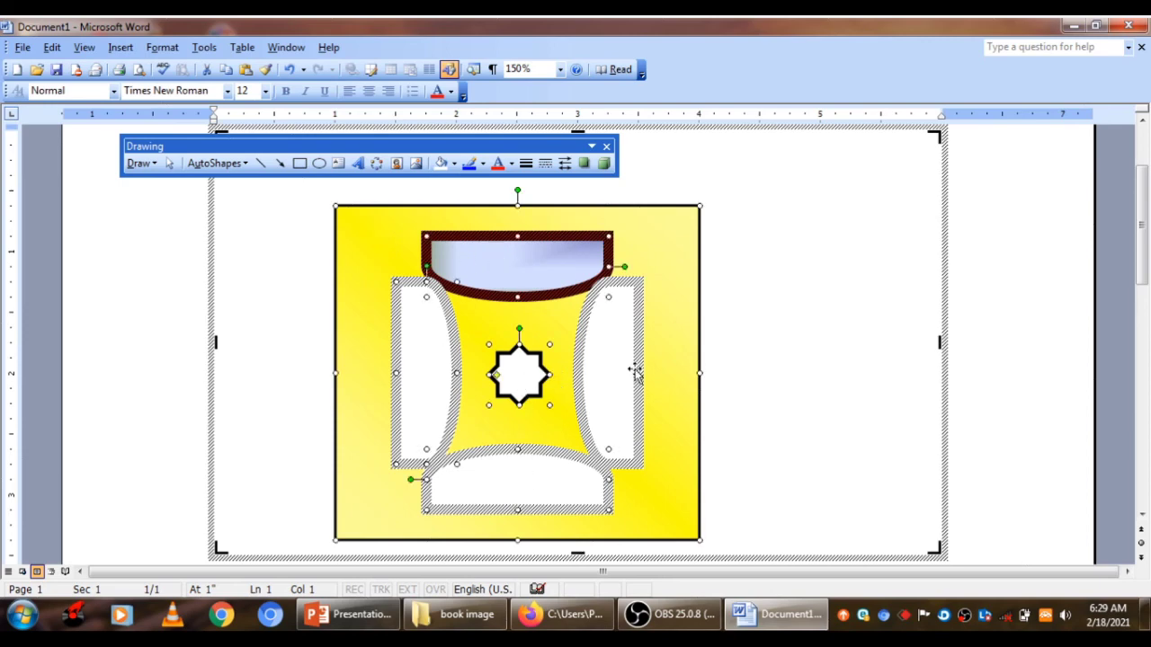
pyautogui.keyDown('shift'); pyautogui.click(620, 377); pyautogui.keyUp('shift')
pyautogui.click(139, 162)
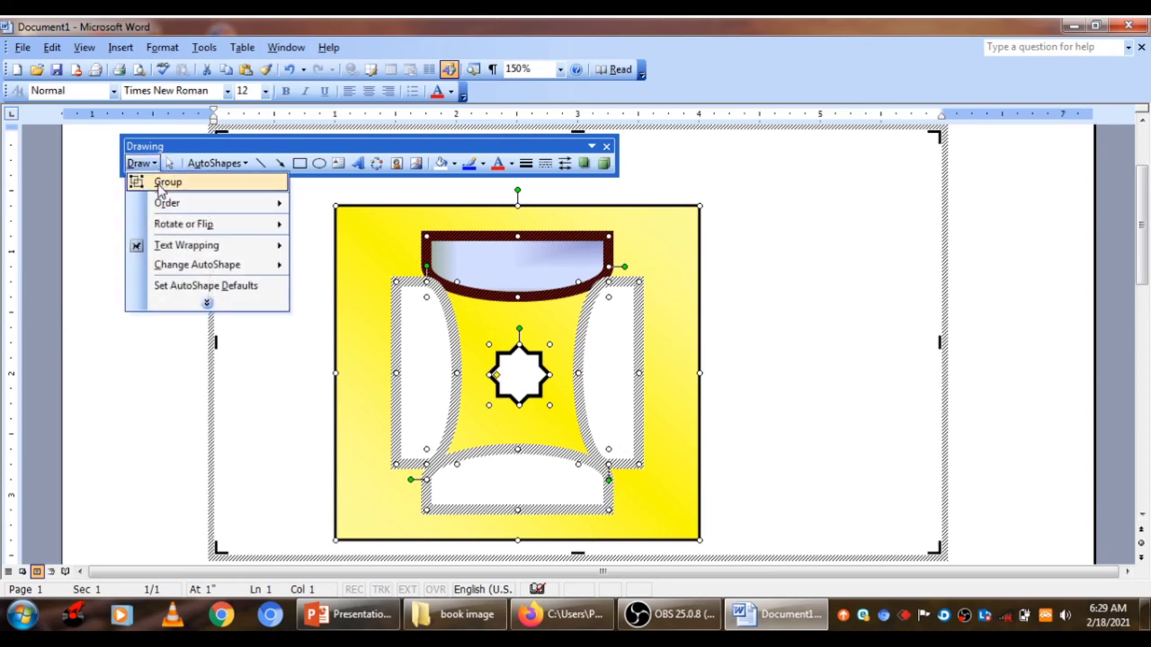
pyautogui.click(151, 185)
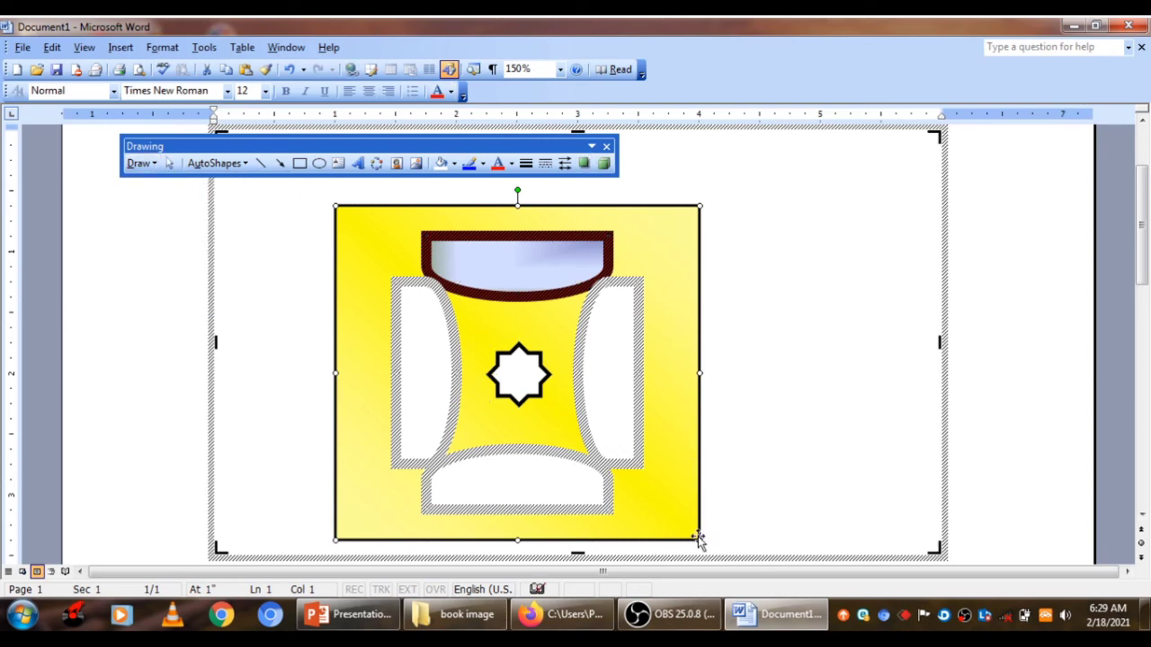
# Step: Move the grouped design and shrink it from its corner to a smaller size
pyautogui.moveTo(683, 505); pyautogui.dragTo(676, 458)
pyautogui.moveTo(579, 359); pyautogui.dragTo(628, 385)
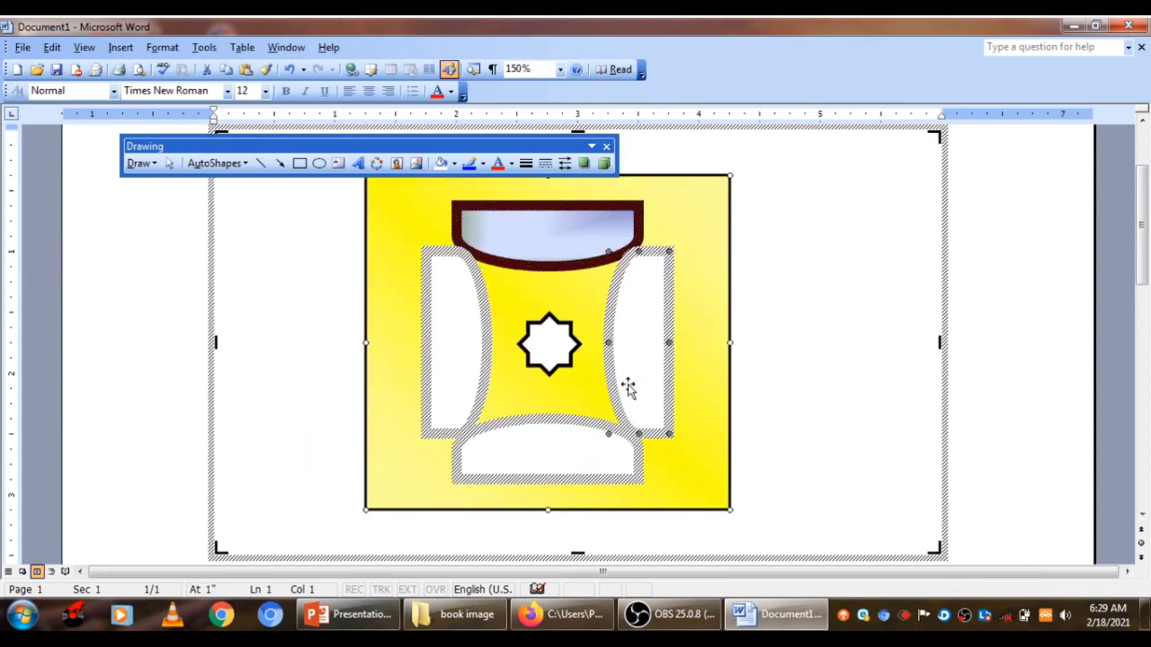
pyautogui.moveTo(728, 510); pyautogui.dragTo(700, 390)
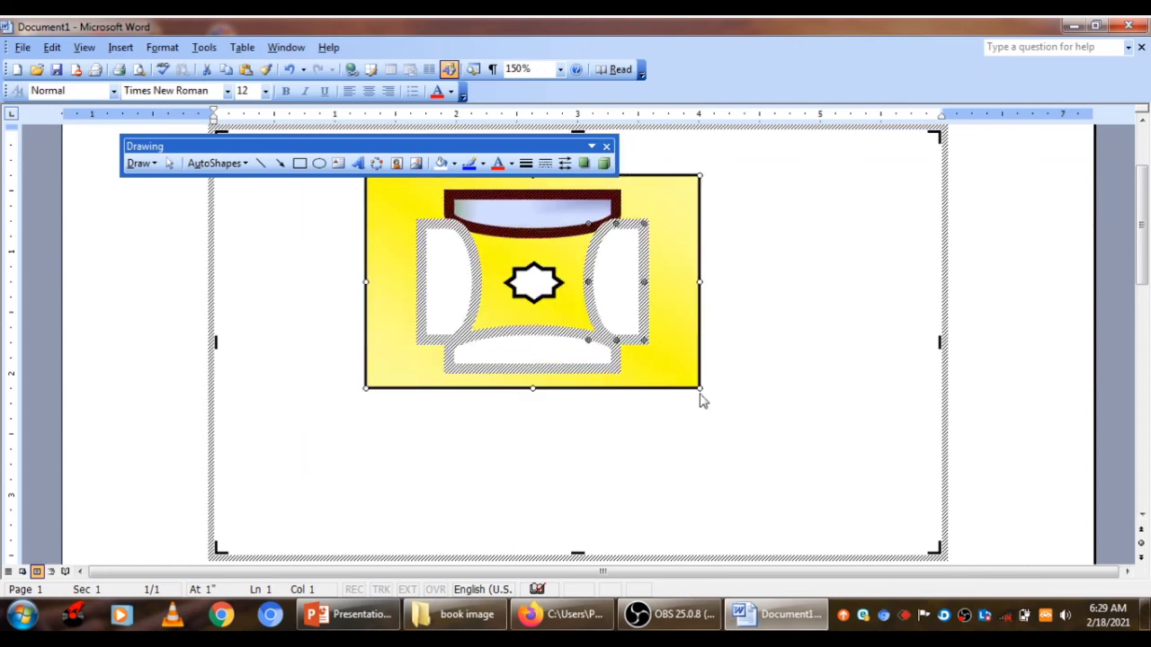
pyautogui.moveTo(587, 350); pyautogui.dragTo(571, 379)
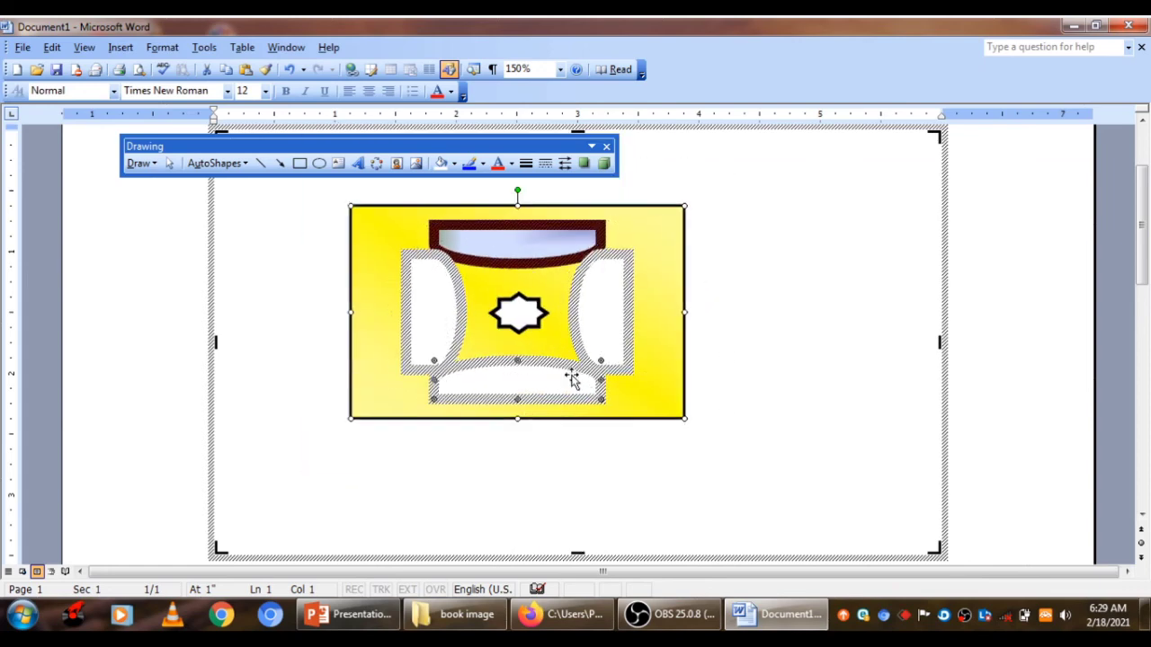